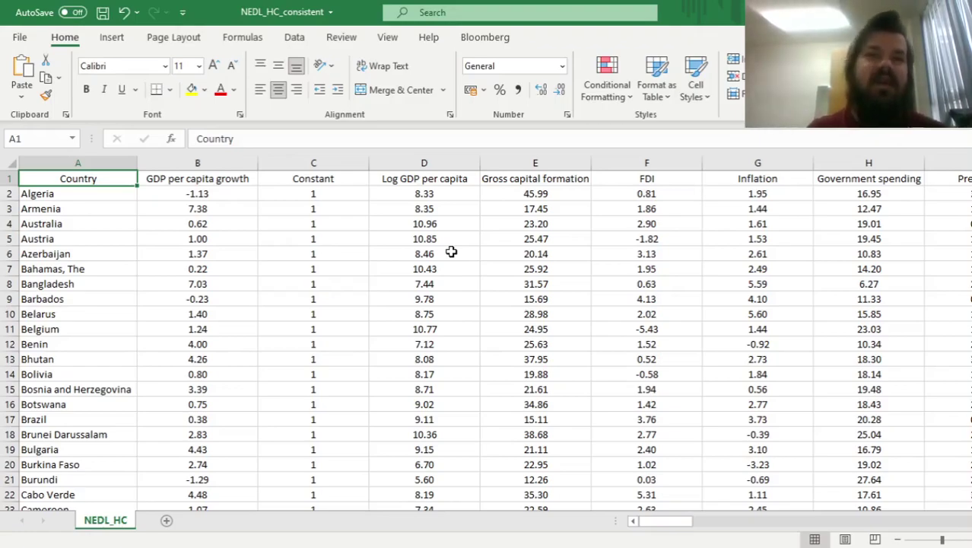
Review the list of countries in the Country column, from Algeria down to the last entry.
{"action": "key", "text": "Down"}
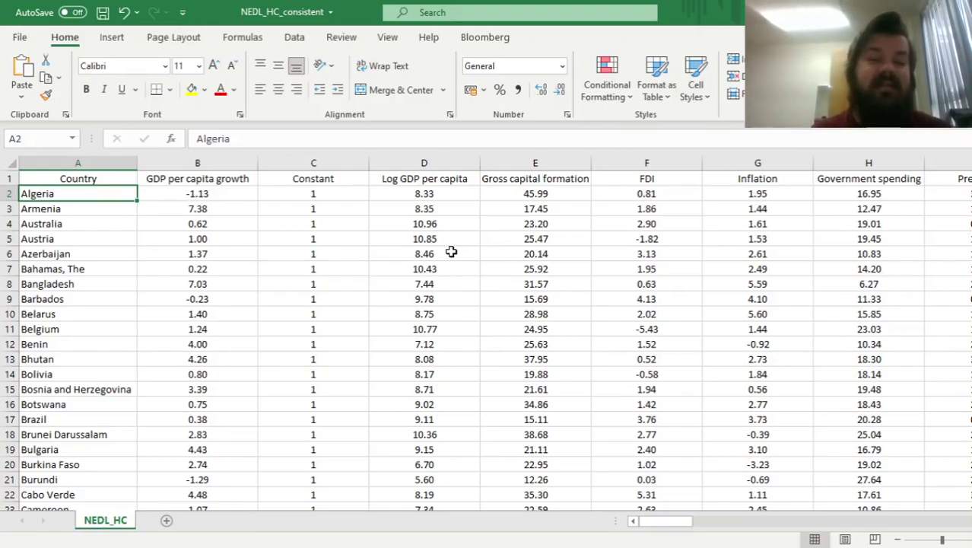
{"action": "key", "text": "ctrl+shift+Down"}
{"action": "key", "text": "ctrl+Home"}
{"action": "key", "text": "Down"}
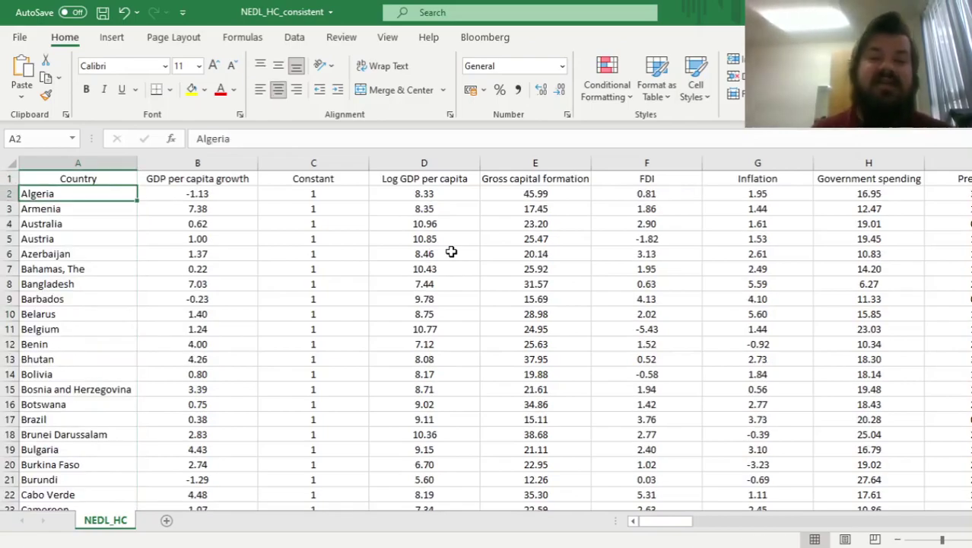
{"action": "left_click", "coordinate": [448, 182]}
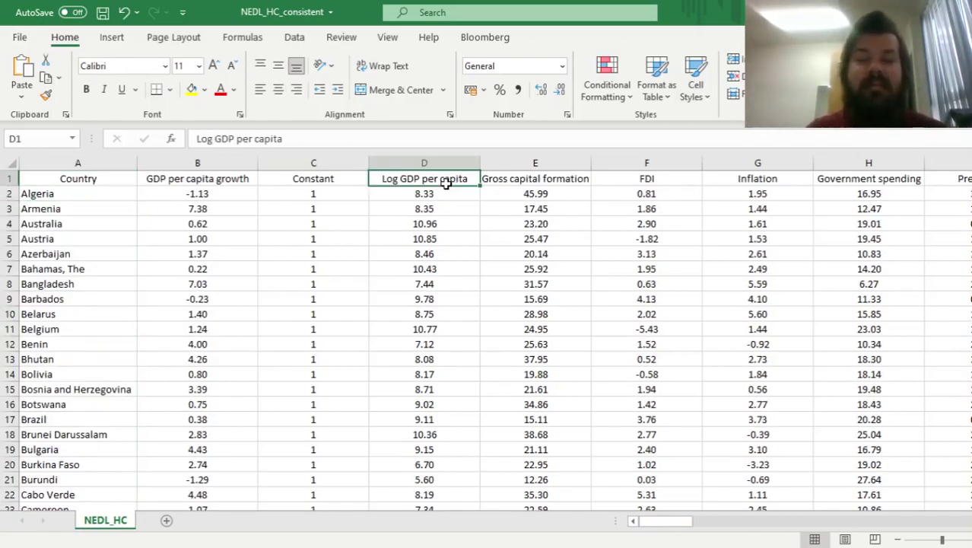
Review the regressor headers from Log GDP per capita to Government spending and the data source note in L1.
{"action": "key", "text": "ctrl+shift+Right"}
{"action": "key", "text": "shift+Left"}
{"action": "key", "text": "shift+Left"}
{"action": "key", "text": "shift+Left"}
{"action": "key", "text": "shift+Left"}
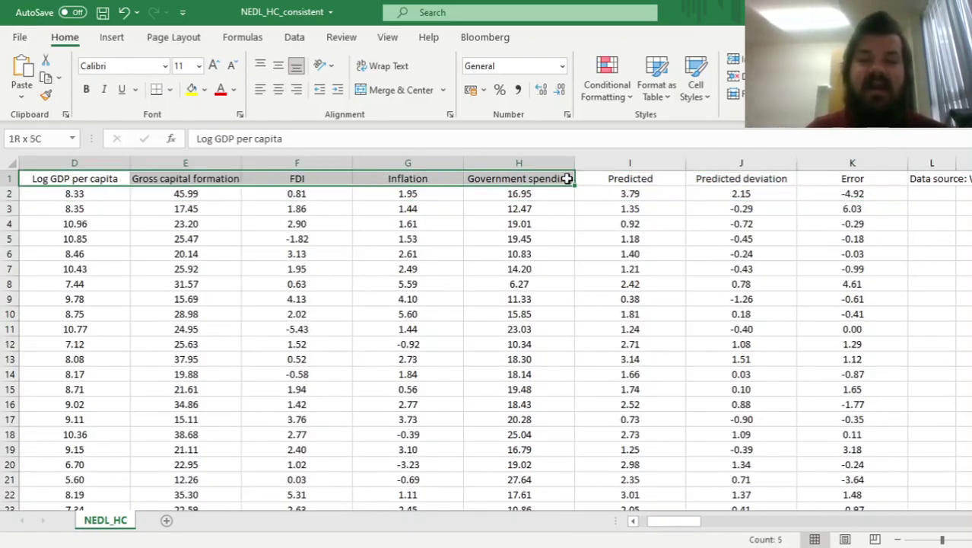
{"action": "left_click", "coordinate": [933, 180]}
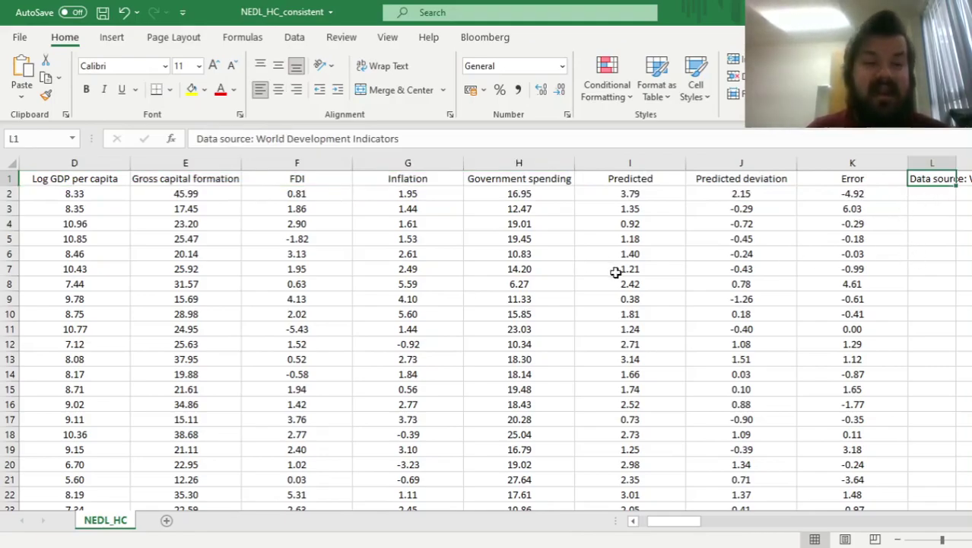
Go through the individual regressors: Log GDP per capita, Gross capital formation, FDI, Inflation and Government spending.
{"action": "left_click", "coordinate": [107, 191]}
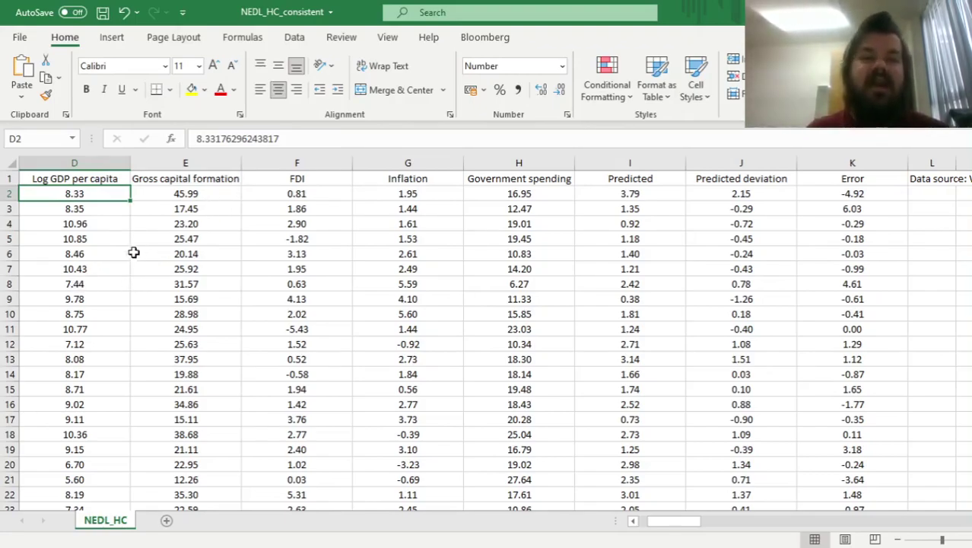
{"action": "left_click", "coordinate": [169, 178]}
{"action": "left_click", "coordinate": [289, 178]}
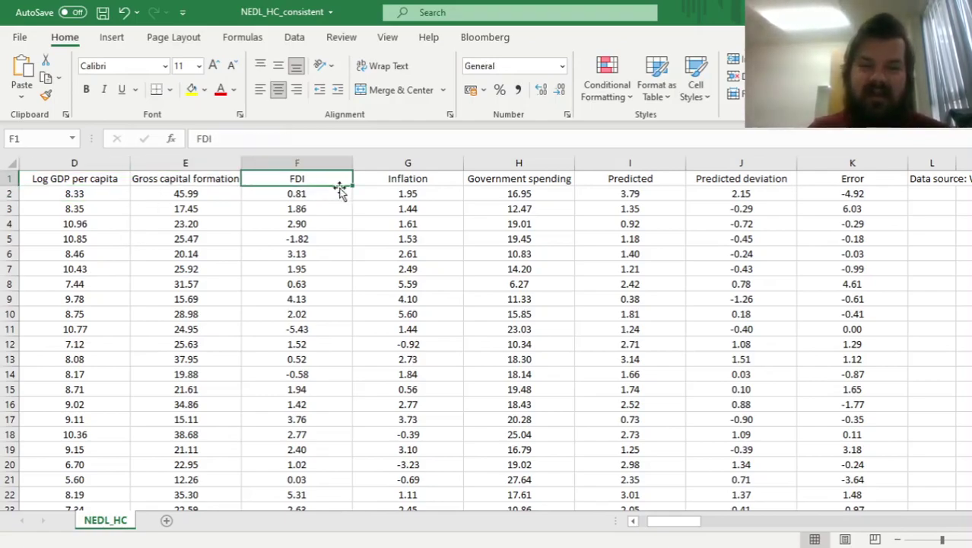
{"action": "left_click", "coordinate": [375, 179]}
{"action": "left_click", "coordinate": [476, 183]}
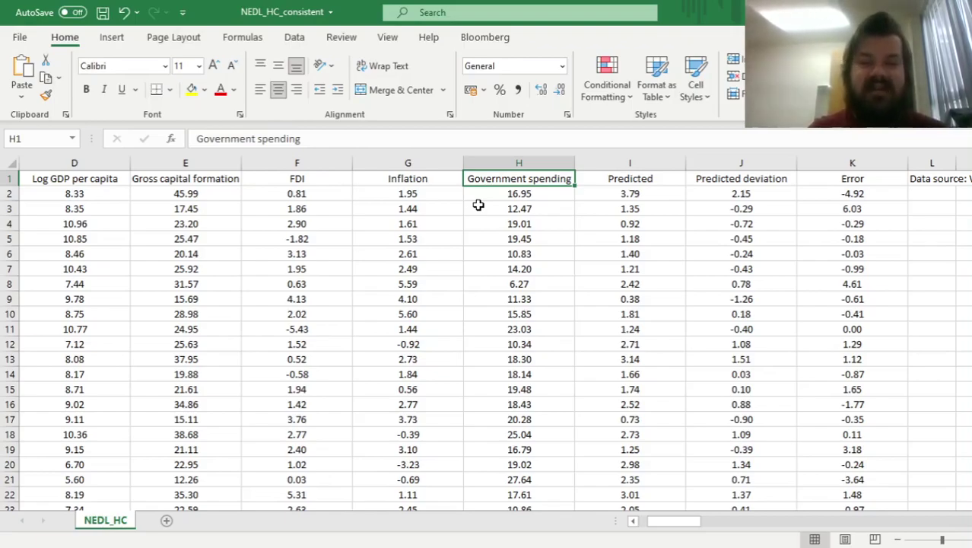
Inspect the array formula behind the regression coefficients in C136:C141 below the data, leaving it unchanged.
{"action": "key", "text": "Down"}
{"action": "key", "text": "ctrl+Left"}
{"action": "key", "text": "ctrl+Down"}
{"action": "scroll", "coordinate": [351, 374], "scroll_direction": "down", "scroll_amount": 6}
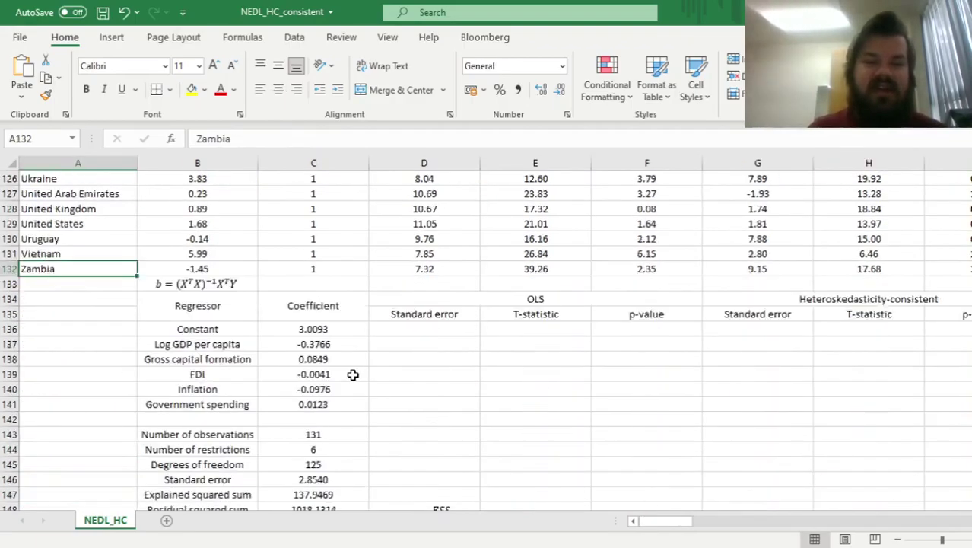
{"action": "left_click_drag", "start_coordinate": [327, 286], "coordinate": [329, 352]}
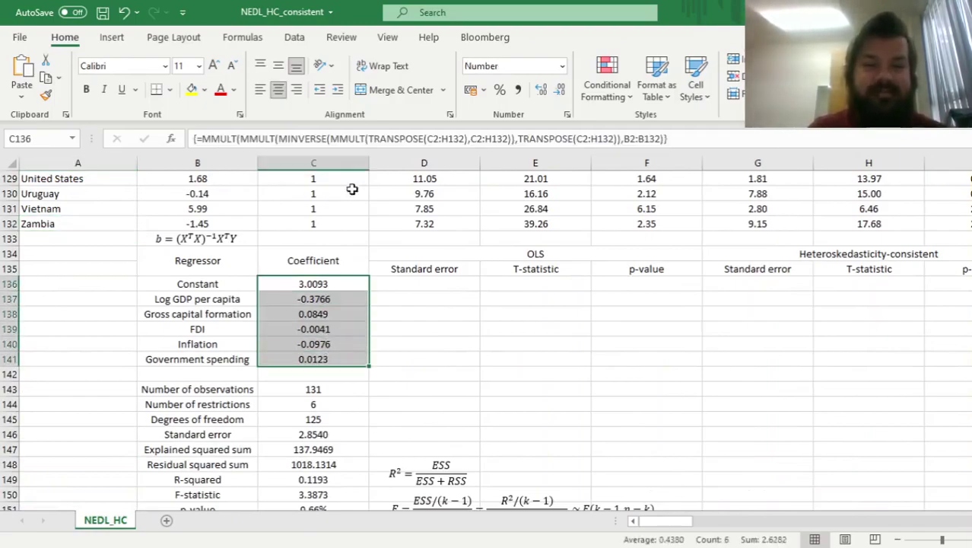
{"action": "left_click", "coordinate": [377, 138]}
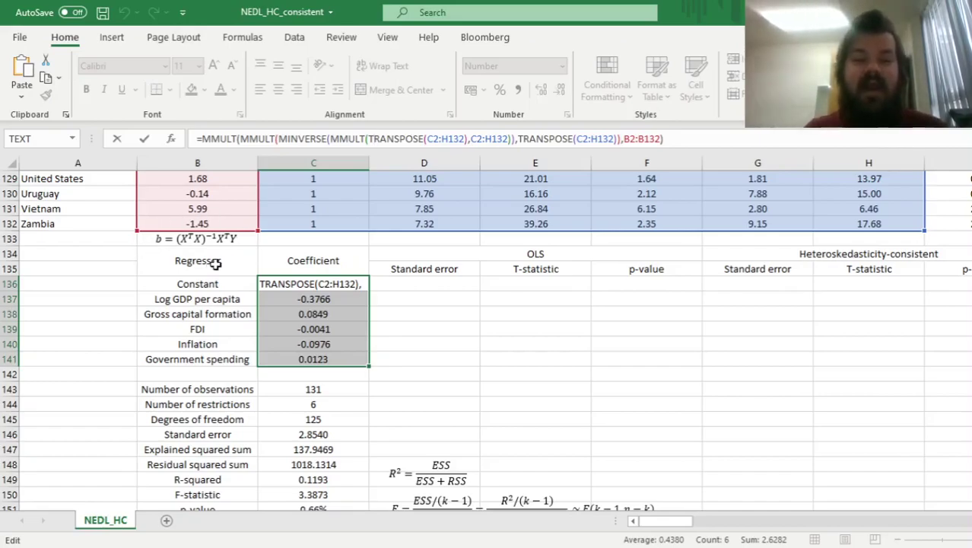
{"action": "key", "text": "ctrl+shift+Return"}
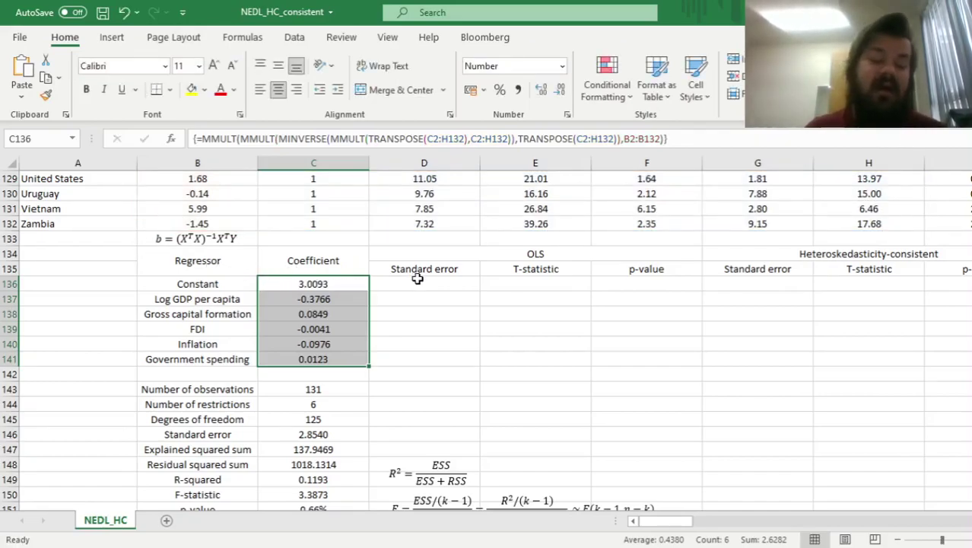
Examine the regression summary statistics in C143:C151 and the OLS and Heteroskedasticity-consistent column headings in row 135.
{"action": "scroll", "coordinate": [419, 280], "scroll_direction": "down", "scroll_amount": 2}
{"action": "left_click_drag", "start_coordinate": [315, 298], "coordinate": [334, 418]}
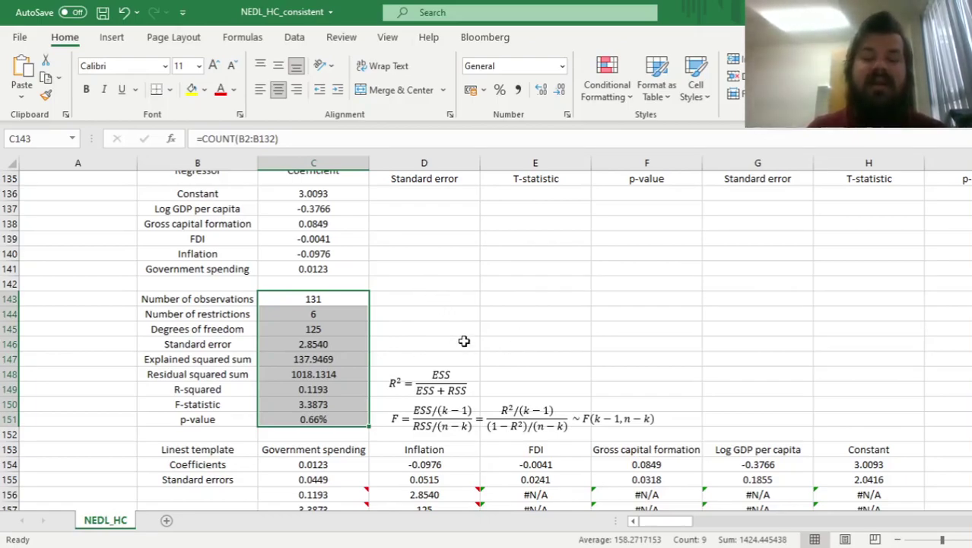
{"action": "scroll", "coordinate": [477, 312], "scroll_direction": "up", "scroll_amount": 1}
{"action": "left_click_drag", "start_coordinate": [428, 224], "coordinate": [627, 227]}
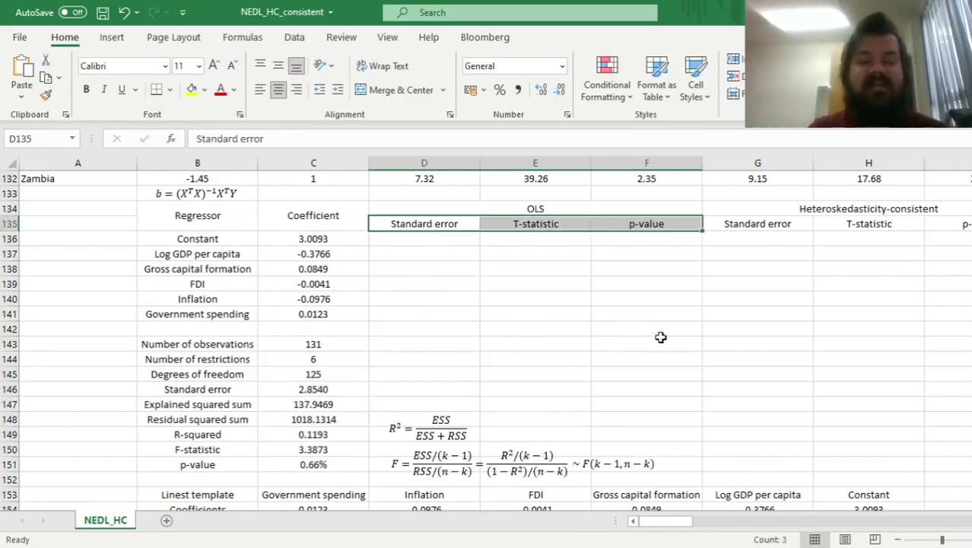
{"action": "left_click_drag", "start_coordinate": [770, 229], "coordinate": [944, 226]}
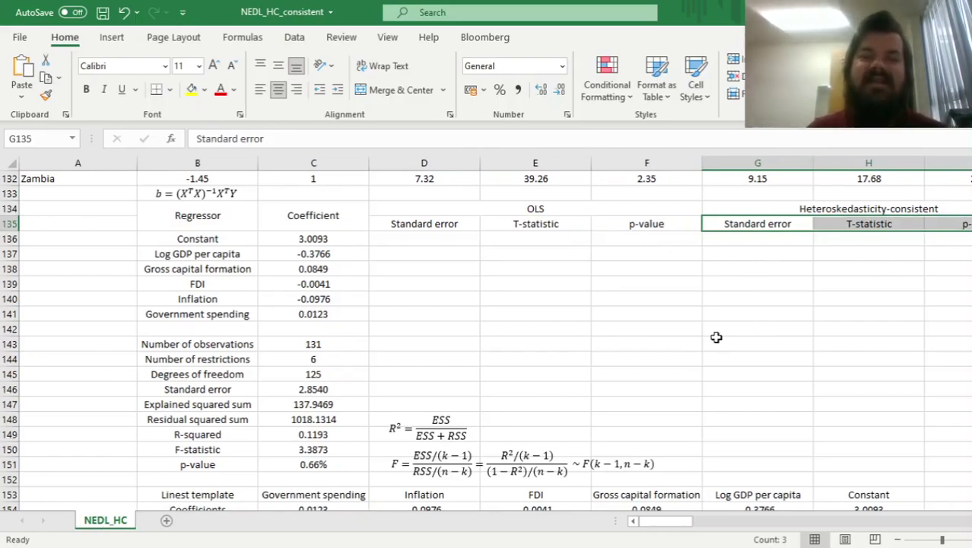
{"action": "left_click", "coordinate": [853, 224]}
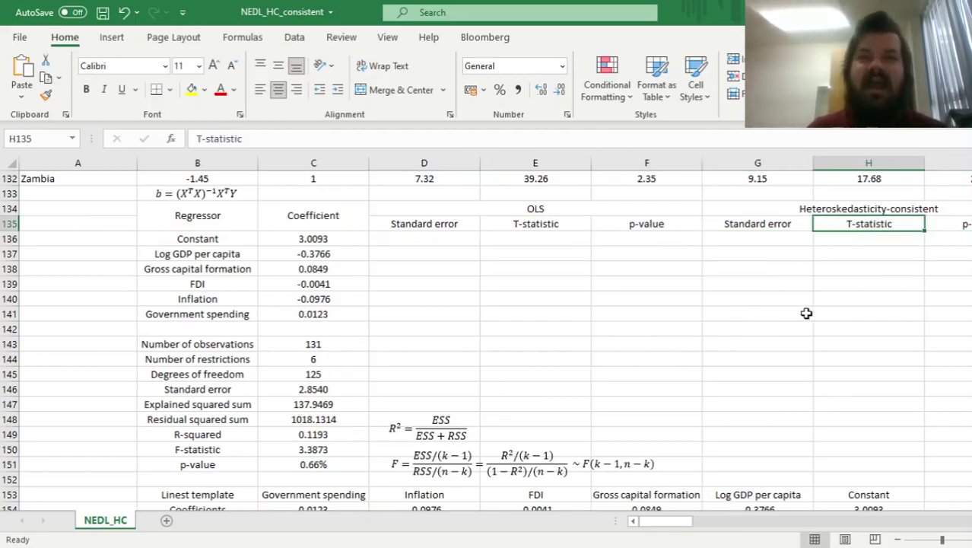
Review the GDP per capita growth data in column B from the first country to the last.
{"action": "scroll", "coordinate": [319, 355], "scroll_direction": "up", "scroll_amount": 5}
{"action": "left_click", "coordinate": [156, 301]}
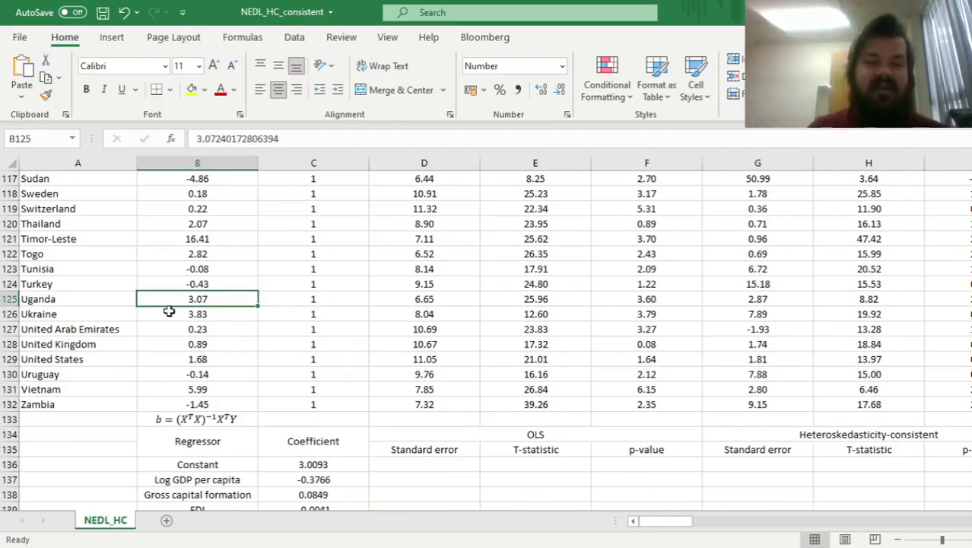
{"action": "key", "text": "ctrl+Up"}
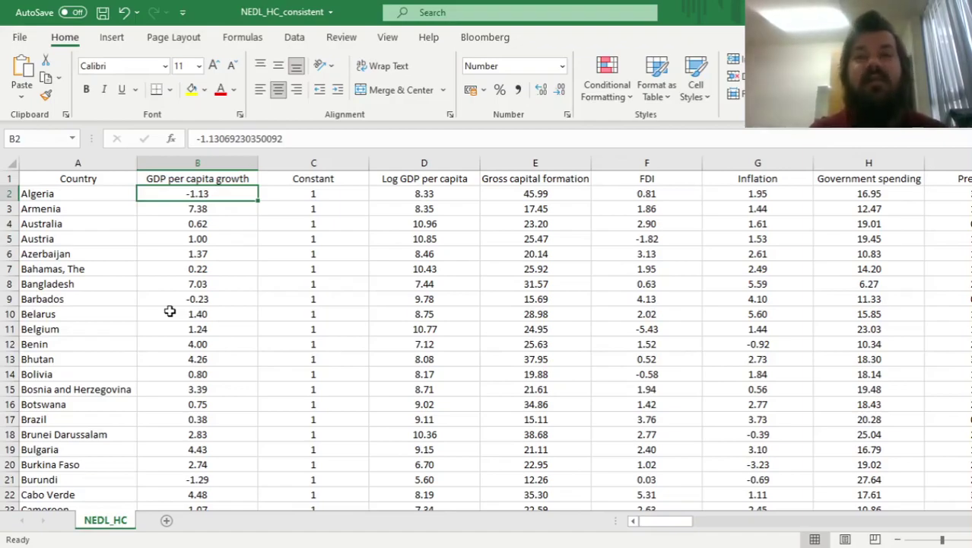
{"action": "key", "text": "ctrl+Down"}
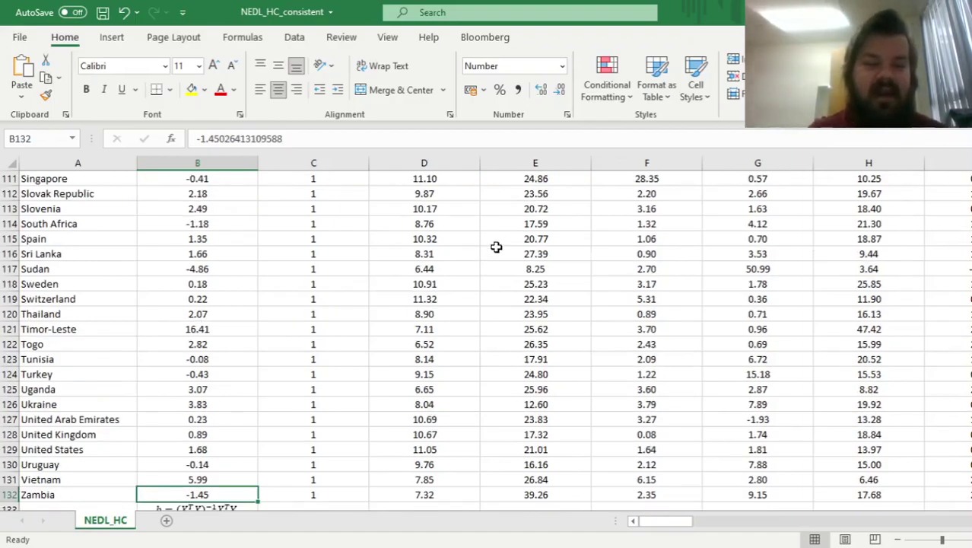
Examine the V(b) equation above the OLS covariance matrix, including its s² term, and the empty matrix below it.
{"action": "scroll", "coordinate": [496, 246], "scroll_direction": "down", "scroll_amount": 6}
{"action": "scroll", "coordinate": [328, 304], "scroll_direction": "down", "scroll_amount": 7}
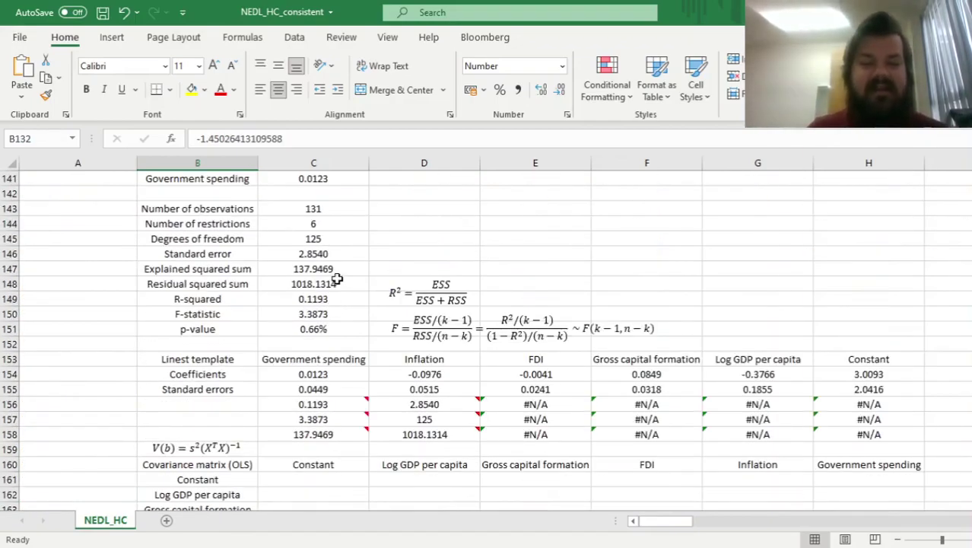
{"action": "scroll", "coordinate": [349, 305], "scroll_direction": "up", "scroll_amount": 1}
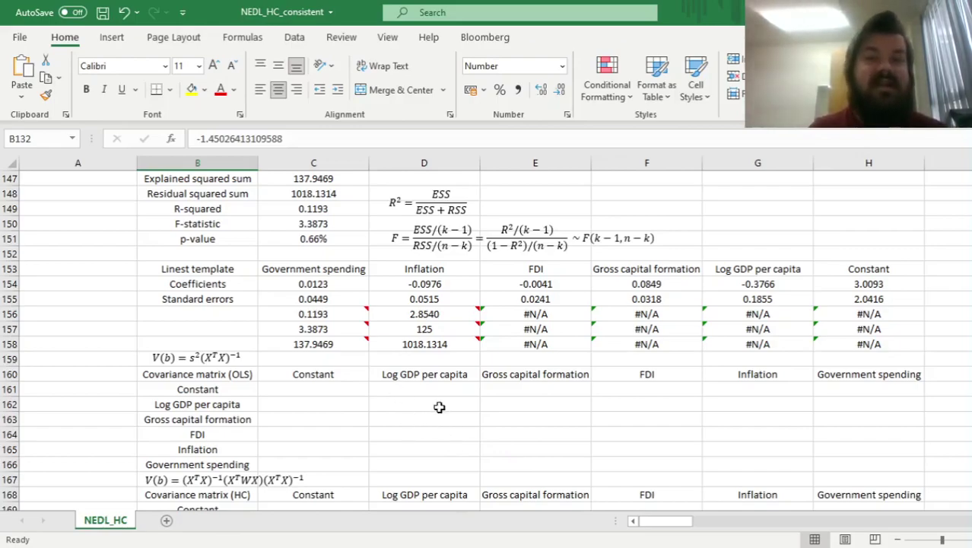
{"action": "left_click", "coordinate": [158, 357]}
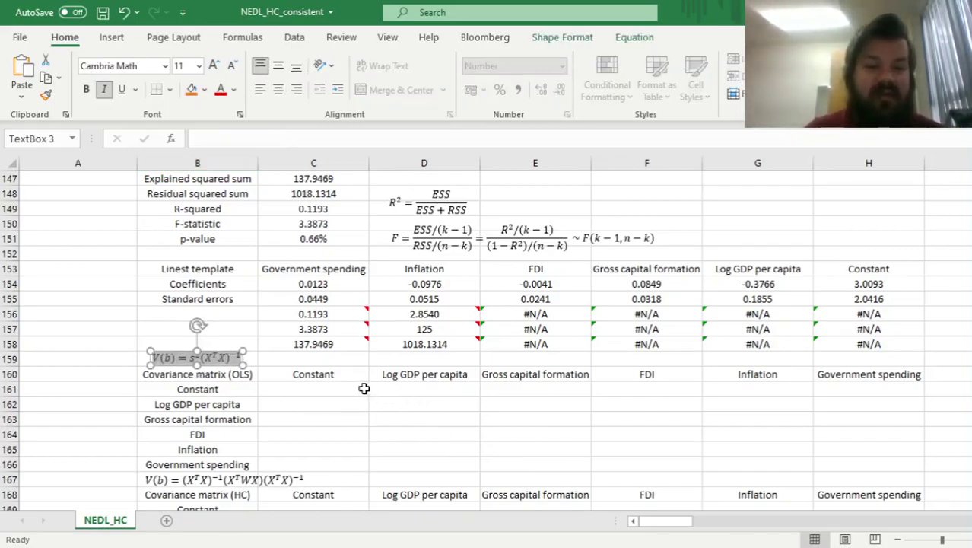
{"action": "left_click_drag", "start_coordinate": [364, 389], "coordinate": [381, 388]}
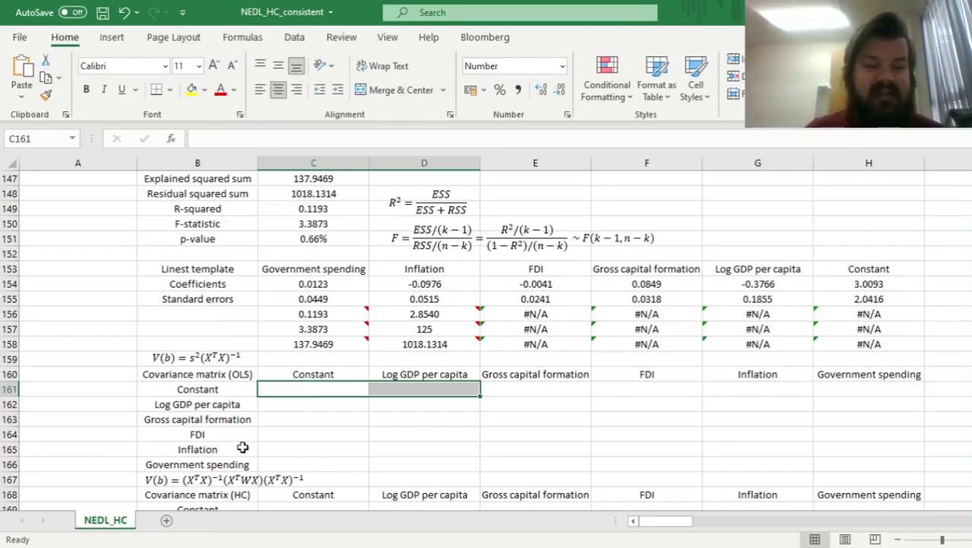
{"action": "left_click", "coordinate": [205, 357]}
{"action": "key", "text": "Escape"}
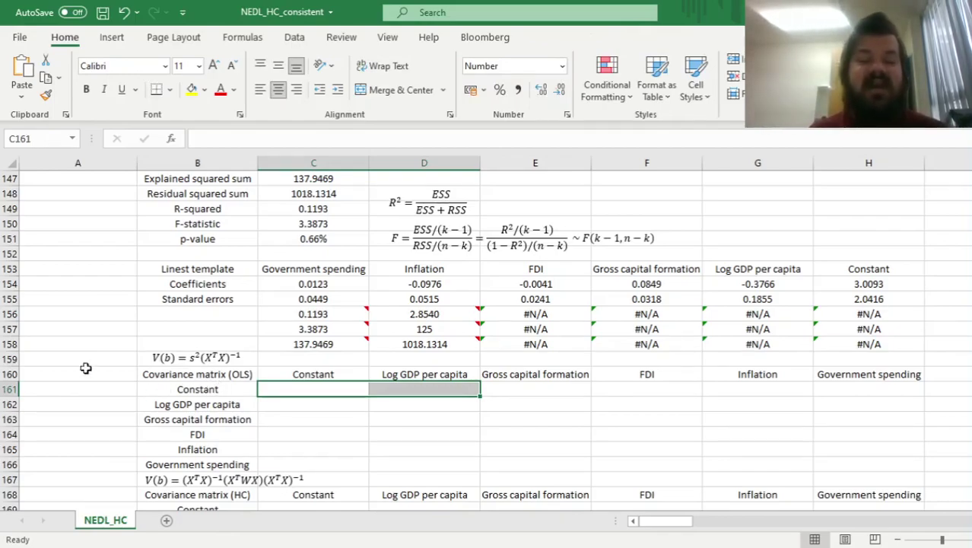
{"action": "left_click", "coordinate": [195, 357]}
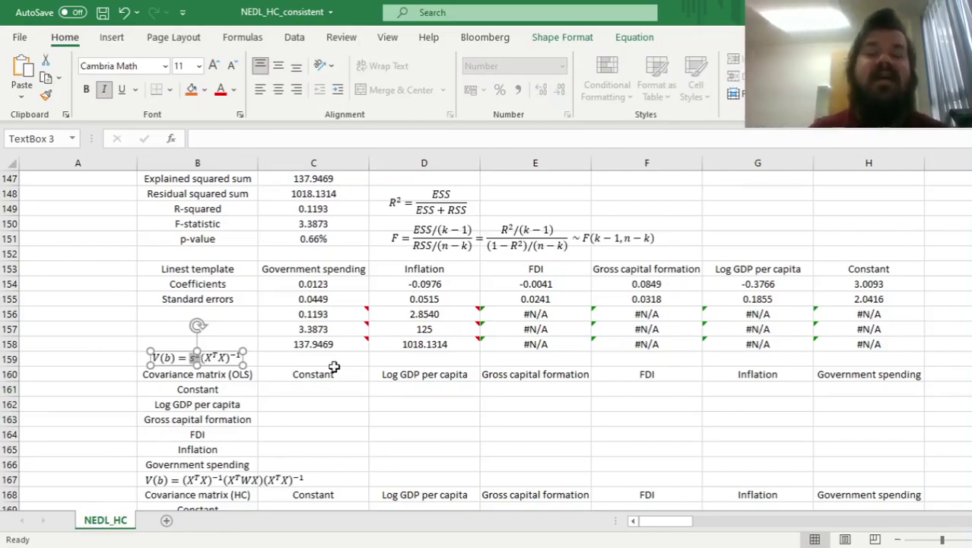
Inspect the regression standard error formula in C146, including its SUMSQ numerator and degrees-of-freedom divisor, without changing it.
{"action": "scroll", "coordinate": [326, 328], "scroll_direction": "up", "scroll_amount": 3}
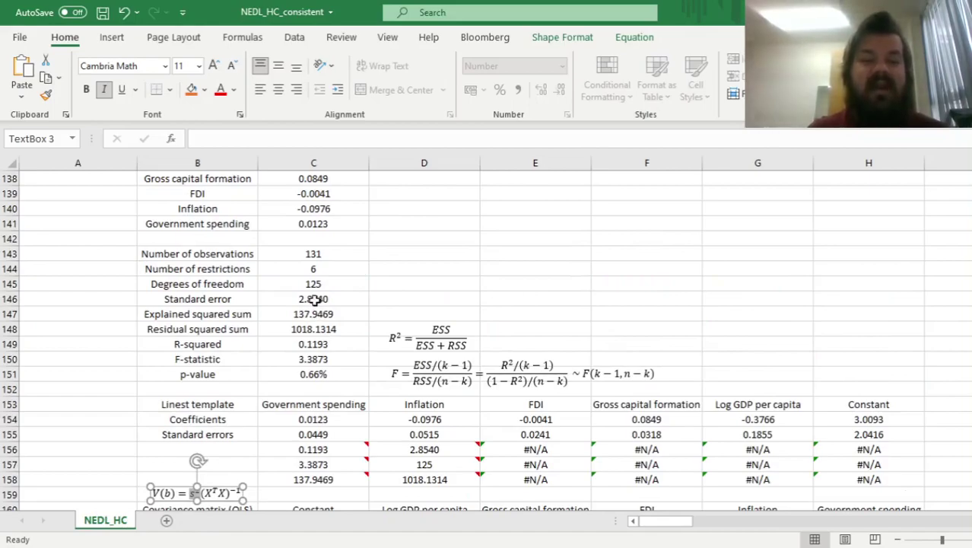
{"action": "left_click", "coordinate": [316, 303]}
{"action": "key", "text": "F2"}
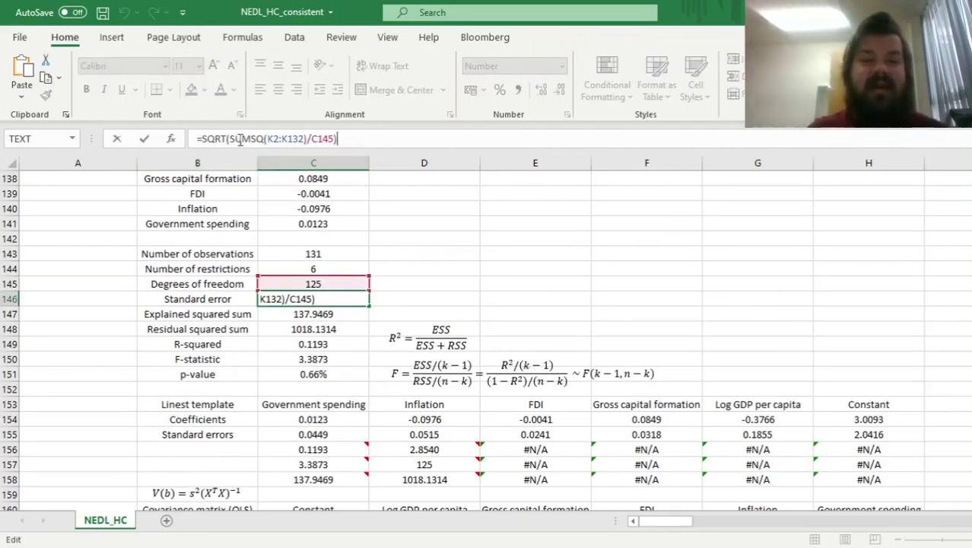
{"action": "left_click", "coordinate": [305, 139], "text": "shift"}
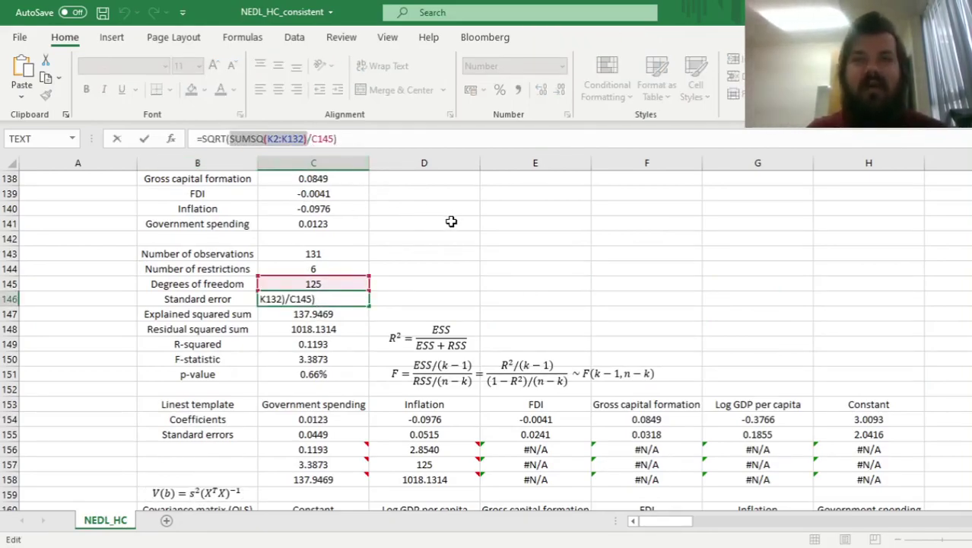
{"action": "double_click", "coordinate": [318, 142]}
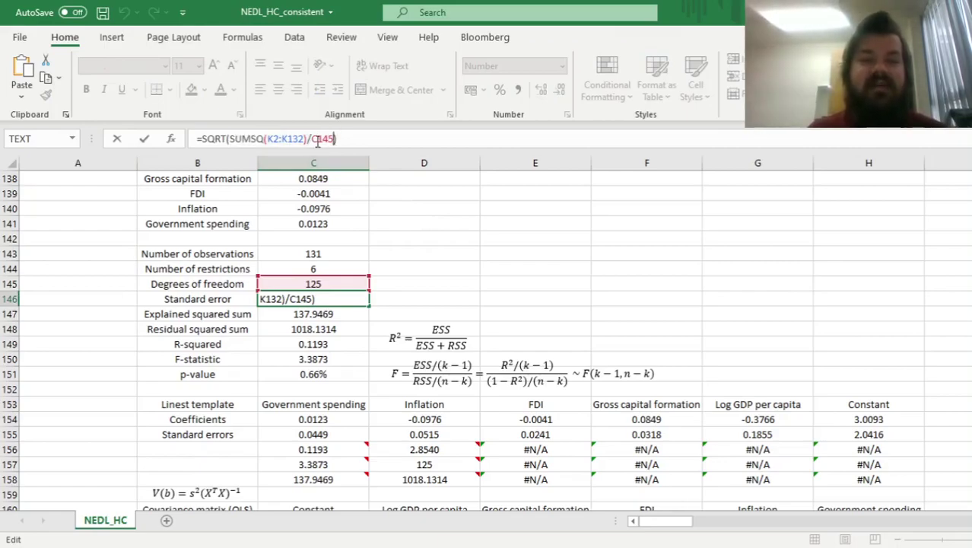
{"action": "triple_click", "coordinate": [308, 139]}
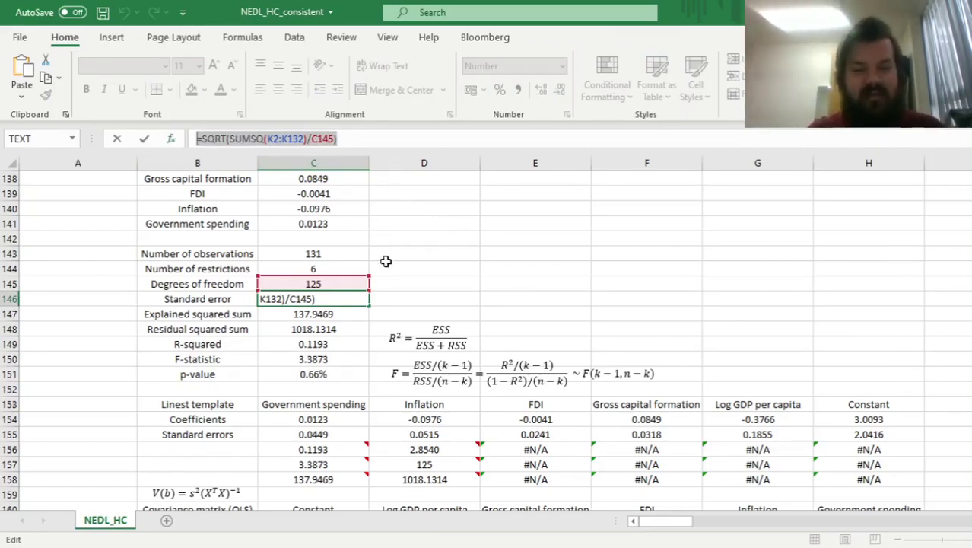
{"action": "key", "text": "Escape"}
Begin an array formula across the OLS covariance matrix C161:H166 with =MINVERSE(MMULT(TRANSPOSE(.
{"action": "scroll", "coordinate": [403, 274], "scroll_direction": "down", "scroll_amount": 5}
{"action": "left_click", "coordinate": [313, 299]}
{"action": "mouse_move", "coordinate": [313, 299]}
{"action": "left_mouse_down"}
{"action": "mouse_move", "coordinate": [768, 330]}
{"action": "mouse_move", "coordinate": [846, 372]}
{"action": "mouse_move", "coordinate": [846, 356]}
{"action": "mouse_move", "coordinate": [833, 373]}
{"action": "left_mouse_up"}
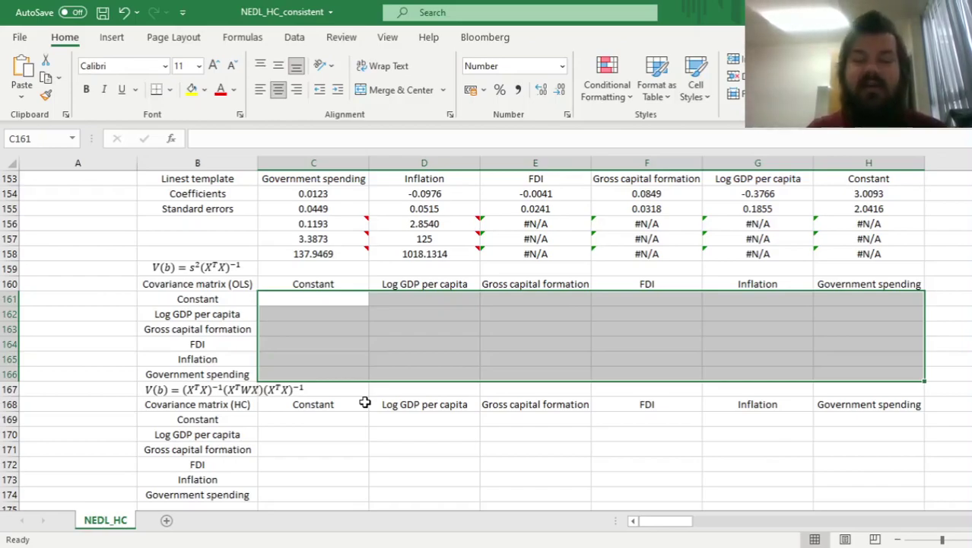
{"action": "type", "text": "="}
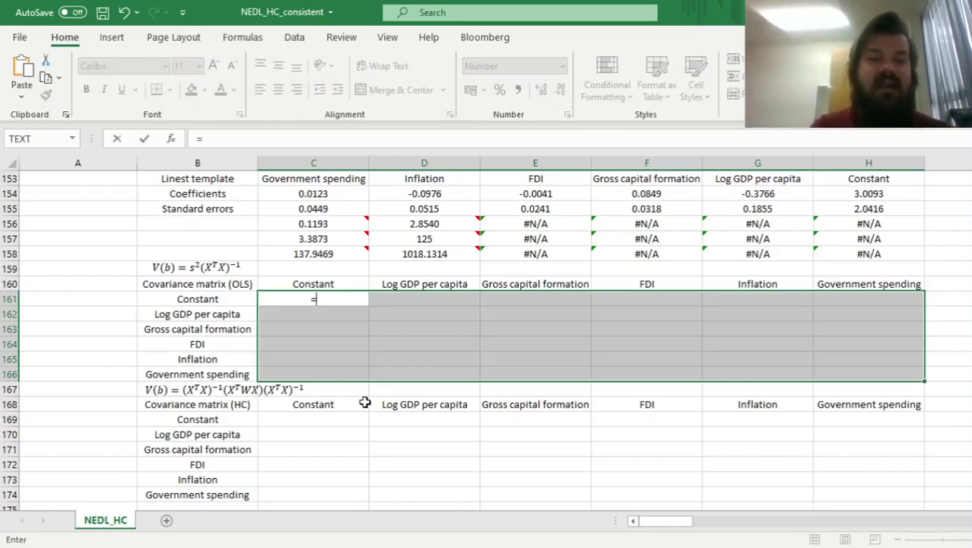
{"action": "type", "text": "MINVERSE"}
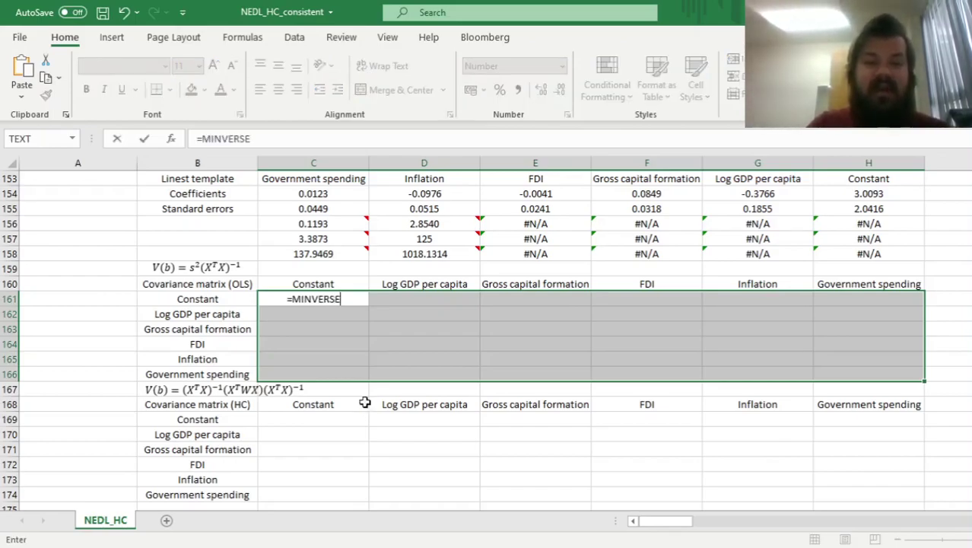
{"action": "type", "text": "(MMULT("}
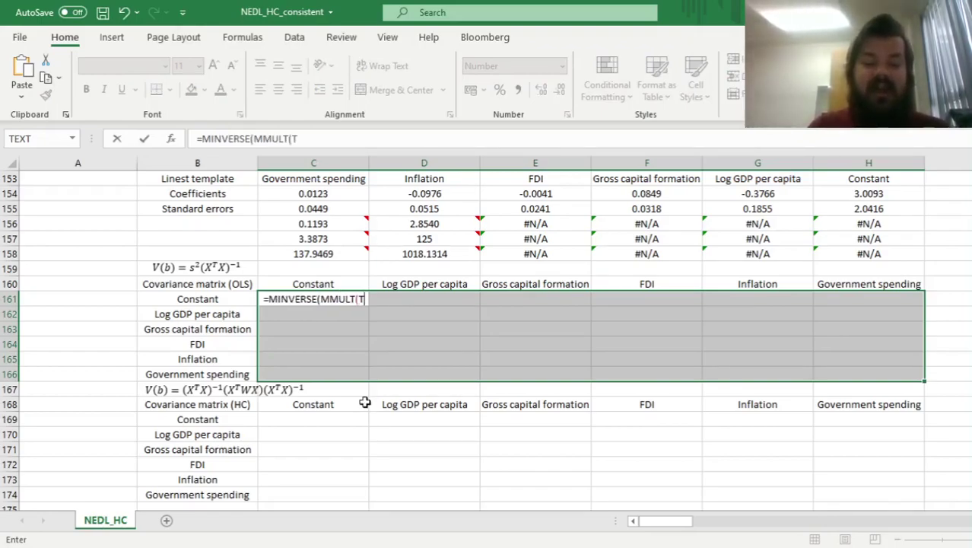
{"action": "type", "text": "TRANSPOSE("}
Supply the full regressor data C2:H132, including the constant column, as the transposed matrix in the formula.
{"action": "scroll", "coordinate": [365, 403], "scroll_direction": "up", "scroll_amount": 4}
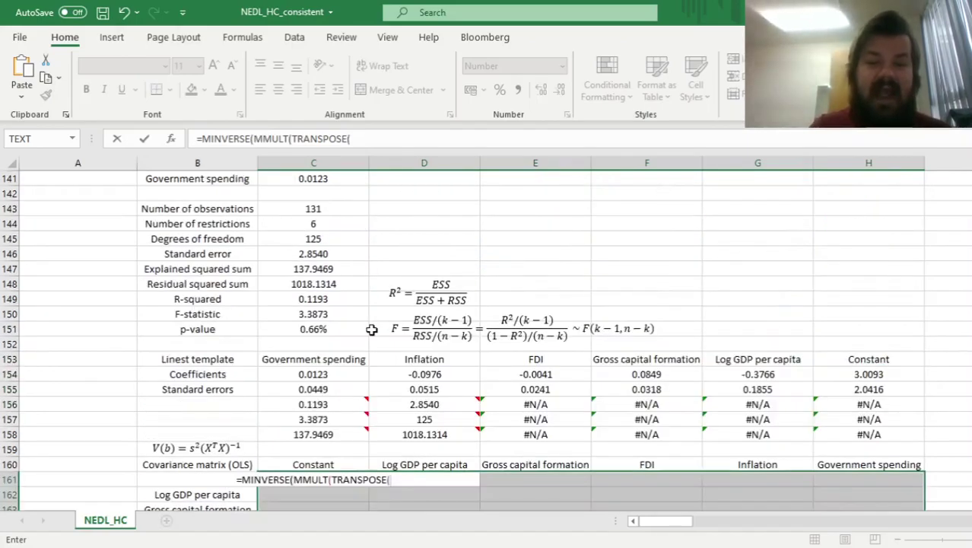
{"action": "scroll", "coordinate": [341, 262], "scroll_direction": "up", "scroll_amount": 5}
{"action": "left_click", "coordinate": [337, 262]}
{"action": "key", "text": "ctrl+Up"}
{"action": "left_click_drag", "start_coordinate": [299, 195], "coordinate": [896, 284]}
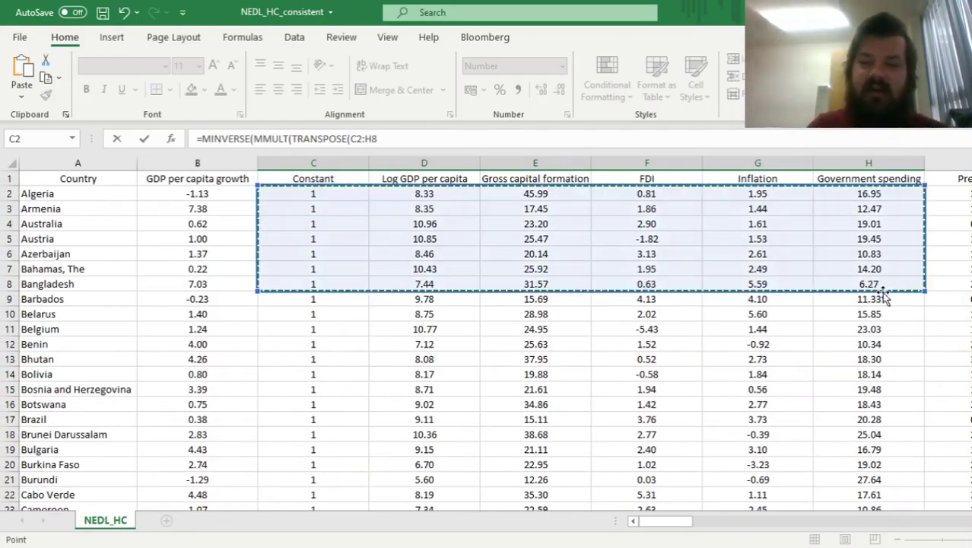
{"action": "key", "text": "ctrl+shift+Down"}
{"action": "left_click", "coordinate": [408, 140]}
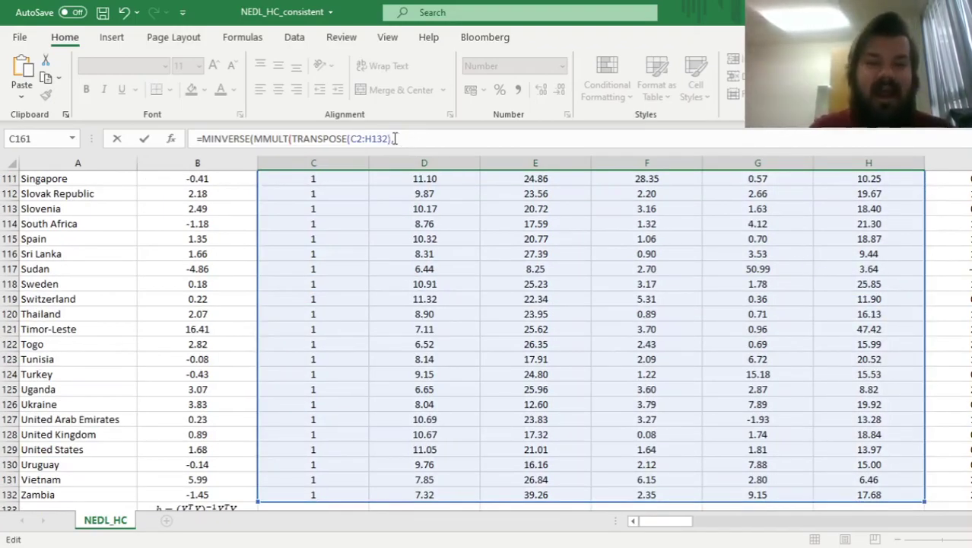
Reuse C2:H132 as the second MMULT argument, close the inverse and append a multiplication sign.
{"action": "left_click_drag", "start_coordinate": [351, 142], "coordinate": [383, 143]}
{"action": "key", "text": "ctrl+c"}
{"action": "left_click", "coordinate": [405, 140]}
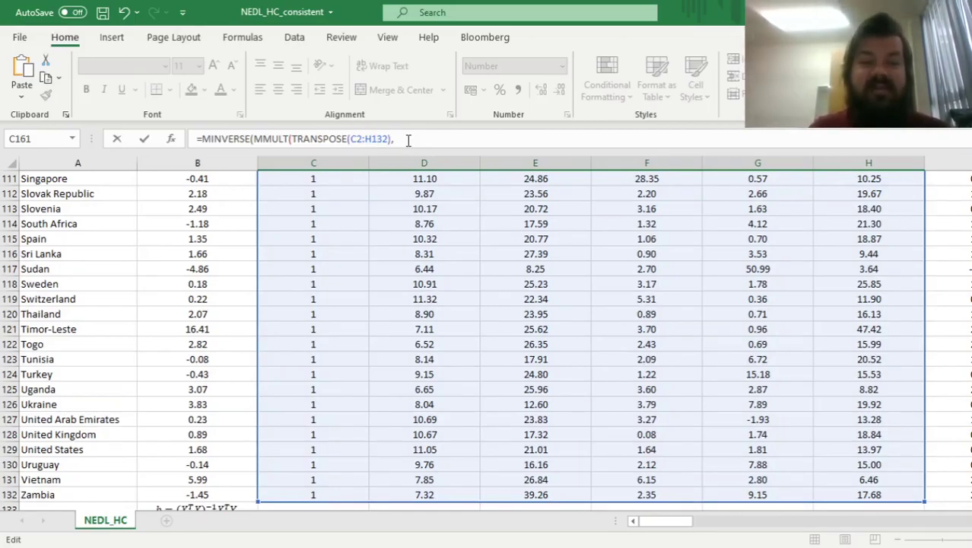
{"action": "key", "text": "ctrl+v"}
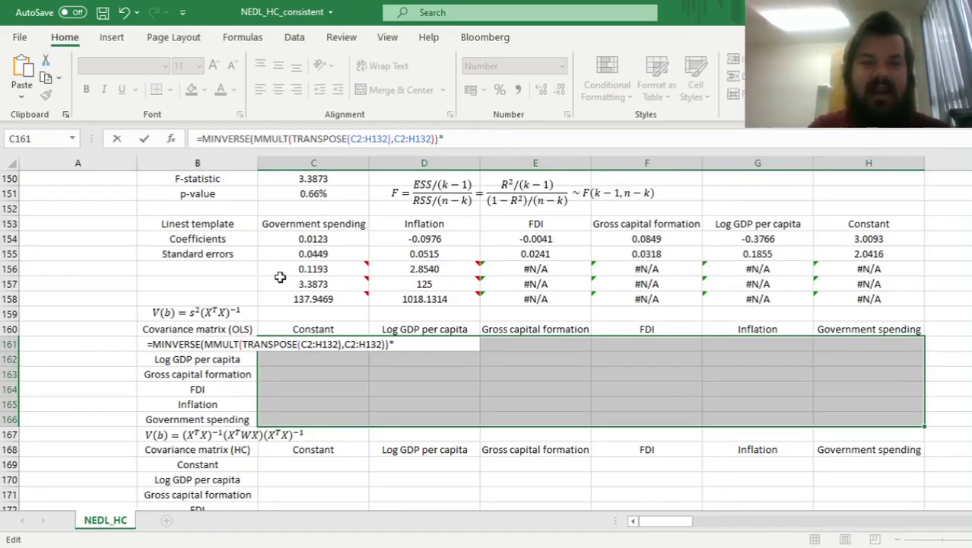
Multiply the inverse by the squared regression standard error C146^2 and enter it as an array formula in C161:H166.
{"action": "scroll", "coordinate": [293, 296], "scroll_direction": "up", "scroll_amount": 4}
{"action": "scroll", "coordinate": [313, 460], "scroll_direction": "down", "scroll_amount": 3}
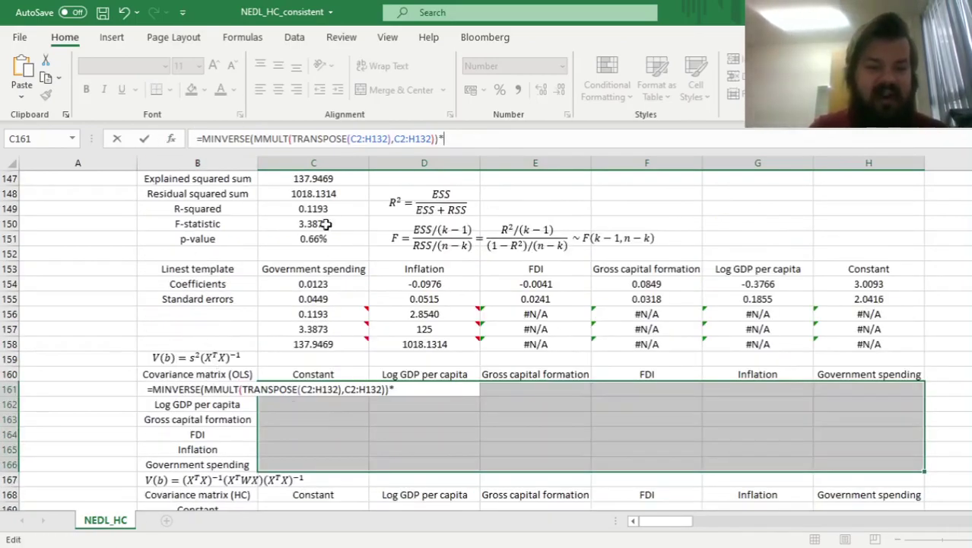
{"action": "scroll", "coordinate": [336, 319], "scroll_direction": "up", "scroll_amount": 2}
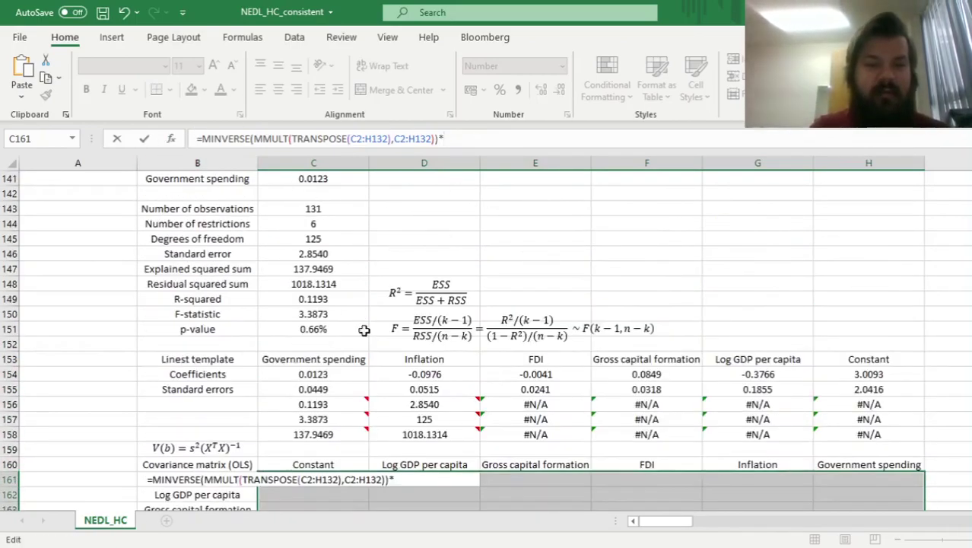
{"action": "left_click", "coordinate": [312, 254]}
{"action": "type", "text": "^2"}
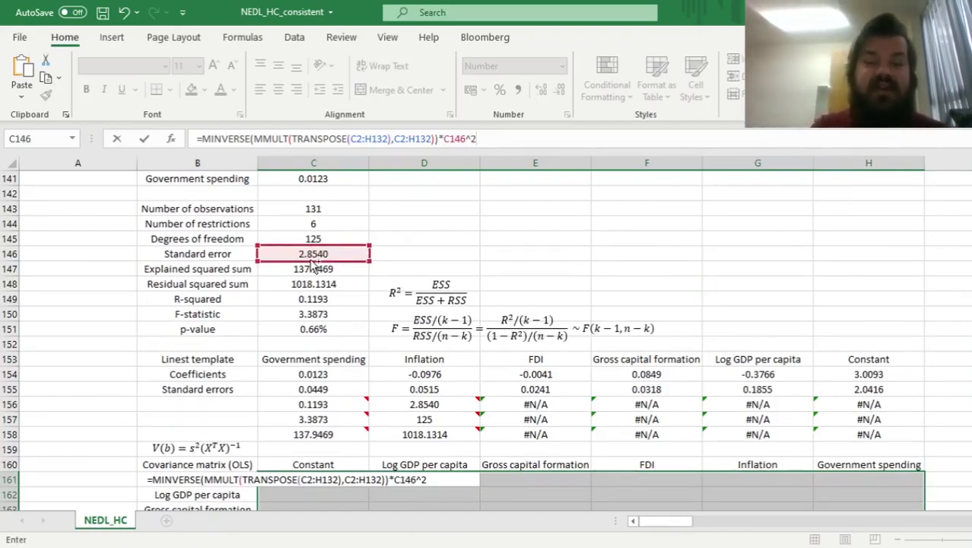
{"action": "key", "text": "ctrl+shift+Return"}
Examine the OLS covariance matrix and highlight its diagonal variances in C161, D162, E163, F164, G165 and H166.
{"action": "scroll", "coordinate": [312, 262], "scroll_direction": "down", "scroll_amount": 3}
{"action": "left_click_drag", "start_coordinate": [314, 344], "coordinate": [822, 430]}
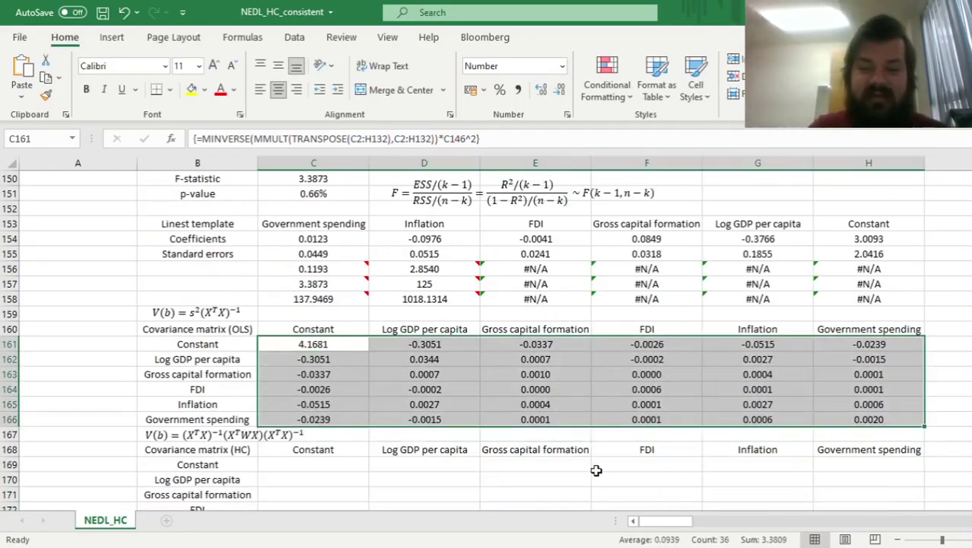
{"action": "left_click", "coordinate": [323, 343]}
{"action": "left_click", "coordinate": [401, 356], "text": "ctrl"}
{"action": "left_click", "coordinate": [523, 374], "text": "ctrl"}
{"action": "left_click", "coordinate": [631, 389], "text": "ctrl"}
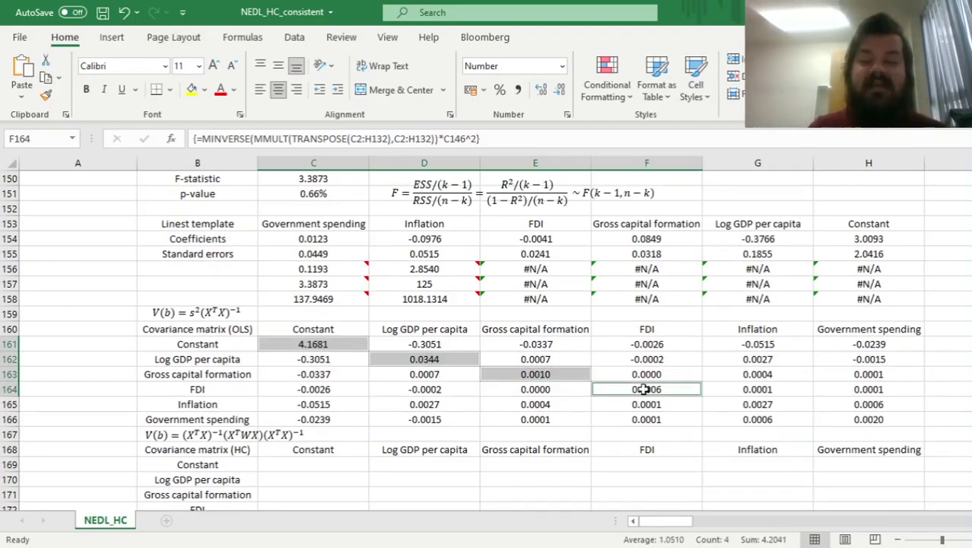
{"action": "left_click", "coordinate": [778, 403], "text": "ctrl"}
{"action": "left_click", "coordinate": [863, 420], "text": "ctrl"}
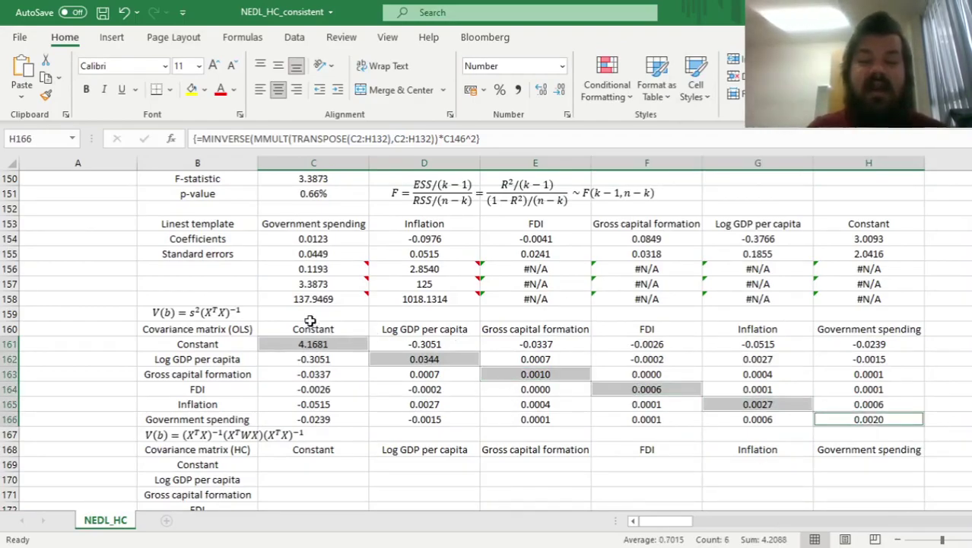
Calculate the constant's OLS standard error in D136 as =SQRT(C161) and fill the formula down to D141.
{"action": "scroll", "coordinate": [376, 354], "scroll_direction": "up", "scroll_amount": 4}
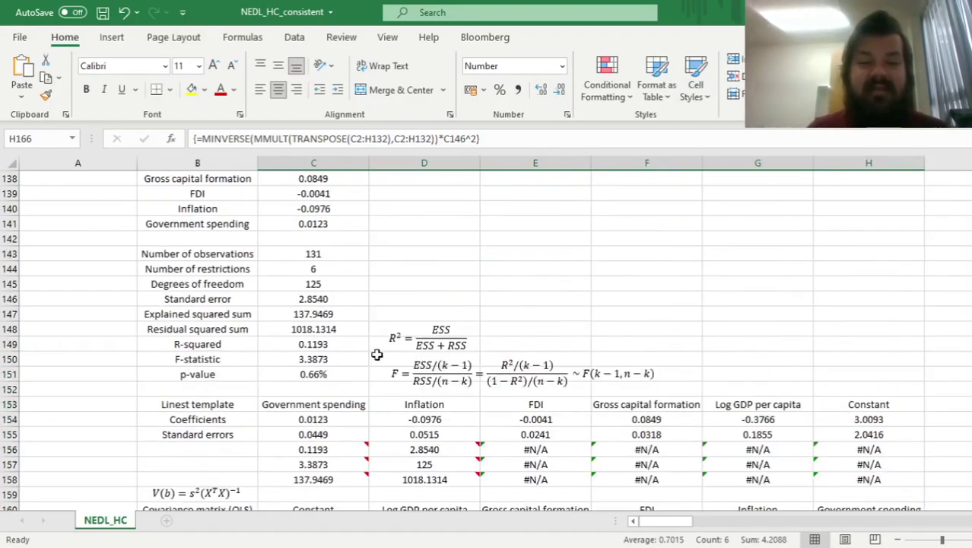
{"action": "scroll", "coordinate": [377, 355], "scroll_direction": "up", "scroll_amount": 2}
{"action": "left_click", "coordinate": [440, 238]}
{"action": "type", "text": "=SQRT("}
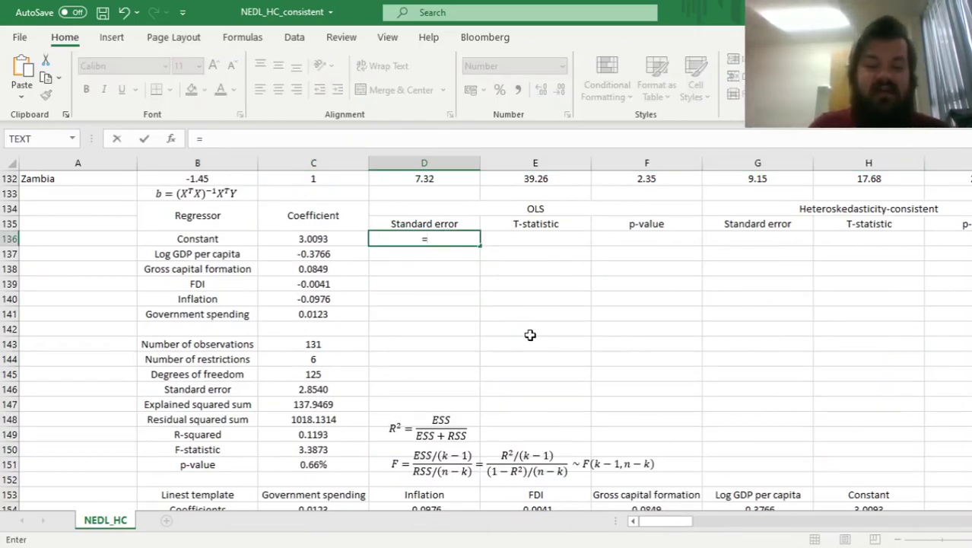
{"action": "scroll", "coordinate": [530, 335], "scroll_direction": "down", "scroll_amount": 5}
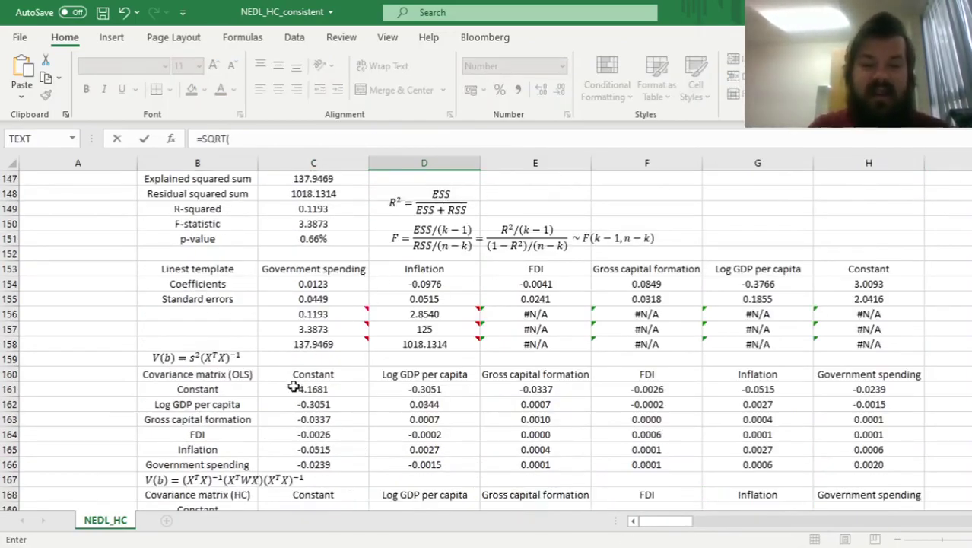
{"action": "left_click", "coordinate": [292, 387]}
{"action": "key", "text": "Return"}
{"action": "key", "text": "Up"}
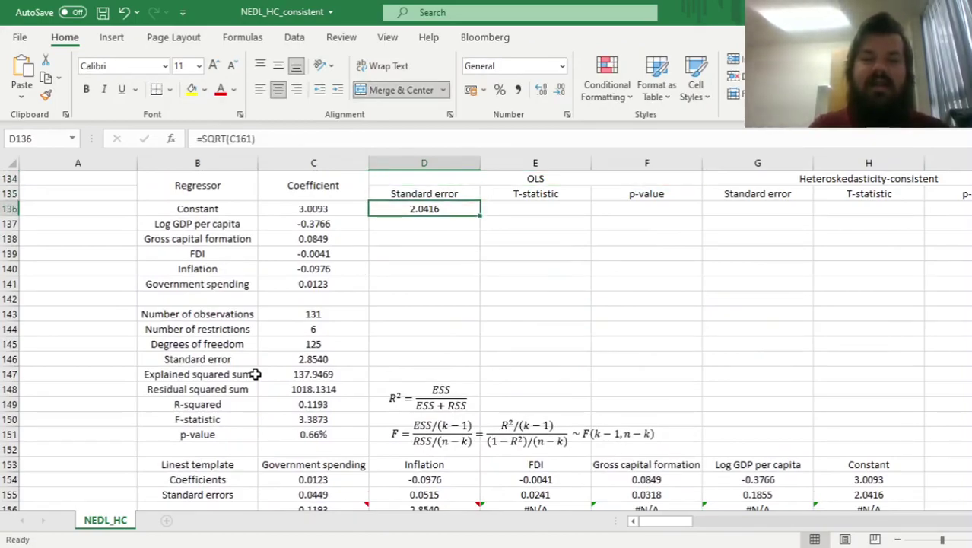
{"action": "left_click_drag", "start_coordinate": [484, 217], "coordinate": [458, 284]}
Point the Log GDP per capita and Gross capital formation standard errors to the diagonal variances D162 and E163.
{"action": "left_click", "coordinate": [431, 228]}
{"action": "left_click", "coordinate": [231, 138]}
{"action": "key", "text": "BackSpace"}
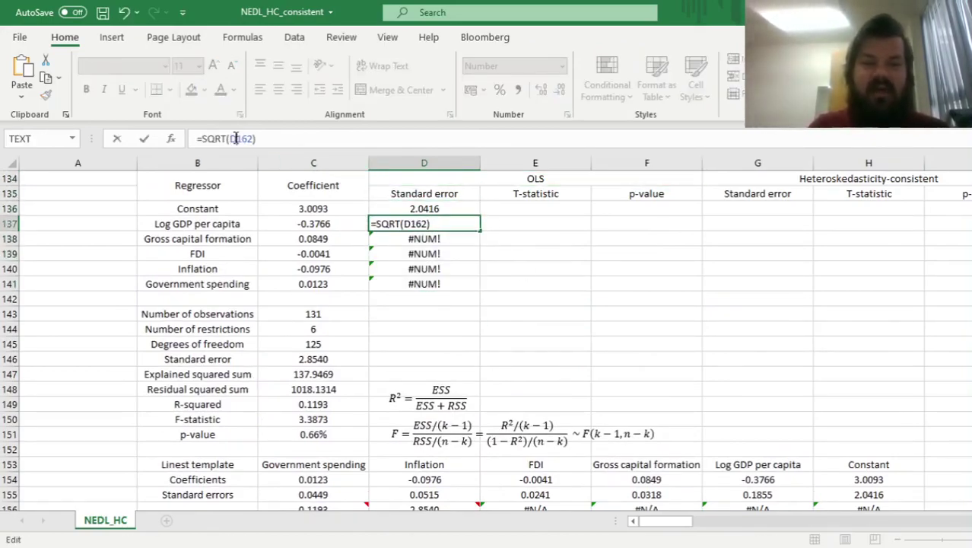
{"action": "type", "text": "D"}
{"action": "key", "text": "Return"}
{"action": "left_click", "coordinate": [234, 138]}
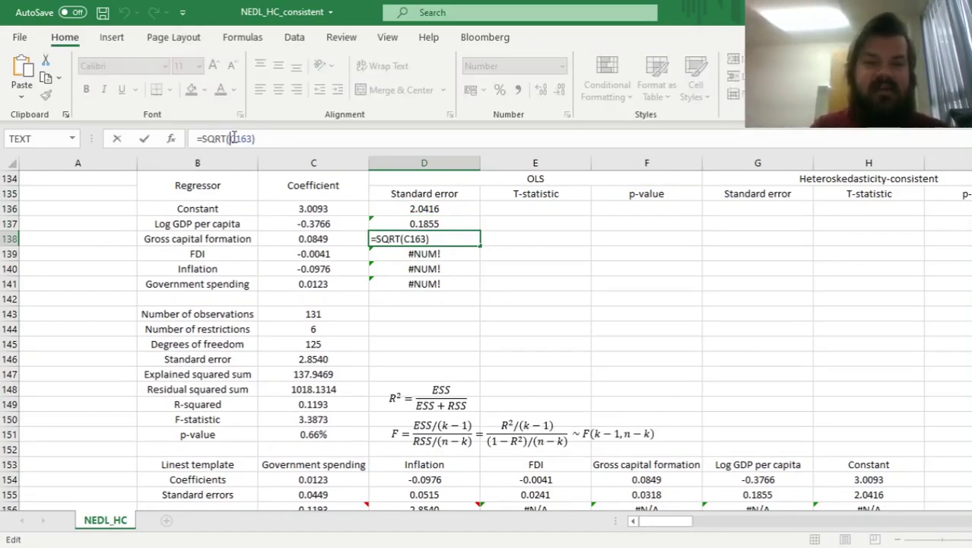
{"action": "key", "text": "BackSpace"}
{"action": "type", "text": "D"}
{"action": "key", "text": "Return"}
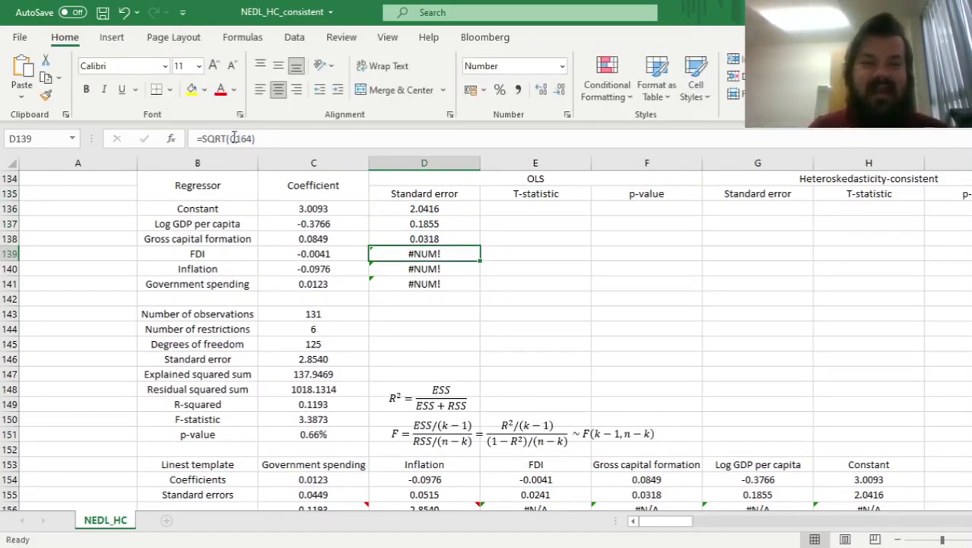
Point the FDI, Inflation and Government spending standard errors to the diagonal variances F164, G165 and H166.
{"action": "left_click", "coordinate": [234, 139]}
{"action": "key", "text": "BackSpace"}
{"action": "type", "text": "D"}
{"action": "key", "text": "Return"}
{"action": "left_click", "coordinate": [226, 138]}
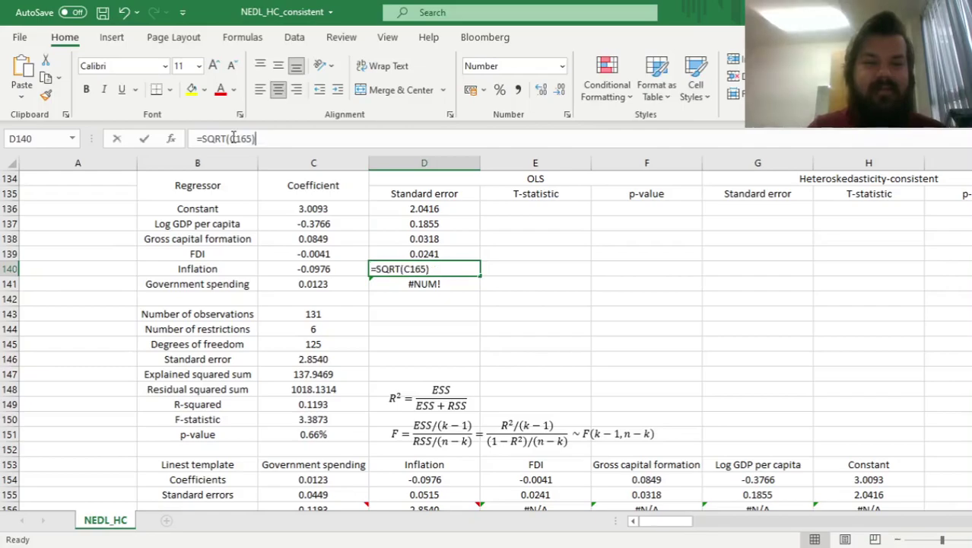
{"action": "key", "text": "BackSpace"}
{"action": "type", "text": "D"}
{"action": "key", "text": "Return"}
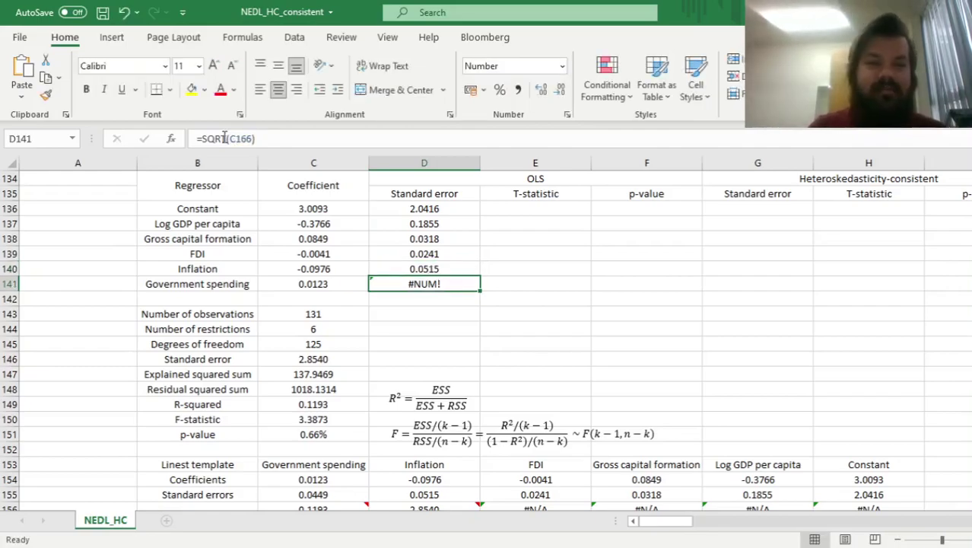
{"action": "left_click", "coordinate": [240, 138]}
{"action": "key", "text": "BackSpace"}
{"action": "type", "text": "D"}
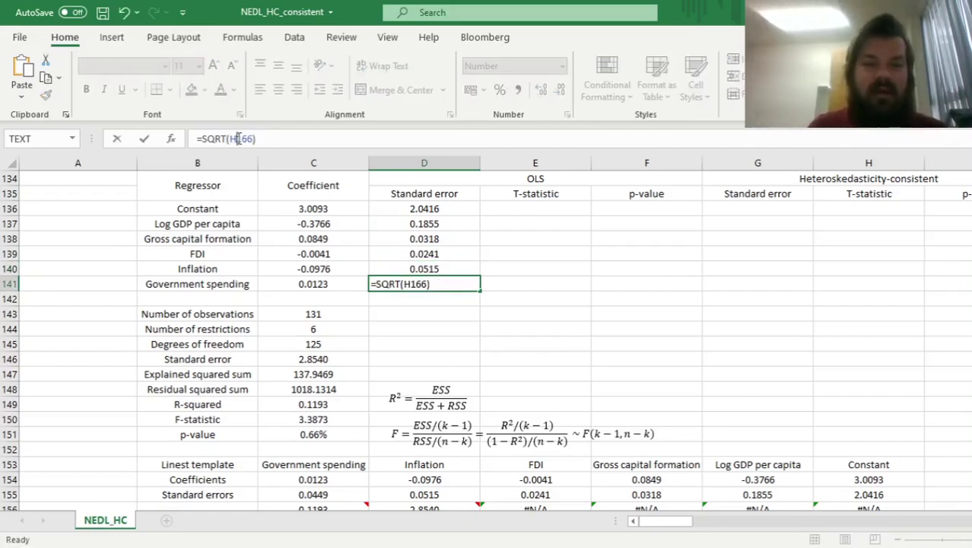
{"action": "key", "text": "Return"}
Compare the OLS standard errors in D136:D141 with the LINEST standard errors in C155:H155.
{"action": "left_click_drag", "start_coordinate": [391, 208], "coordinate": [424, 284]}
{"action": "scroll", "coordinate": [369, 273], "scroll_direction": "down", "scroll_amount": 2}
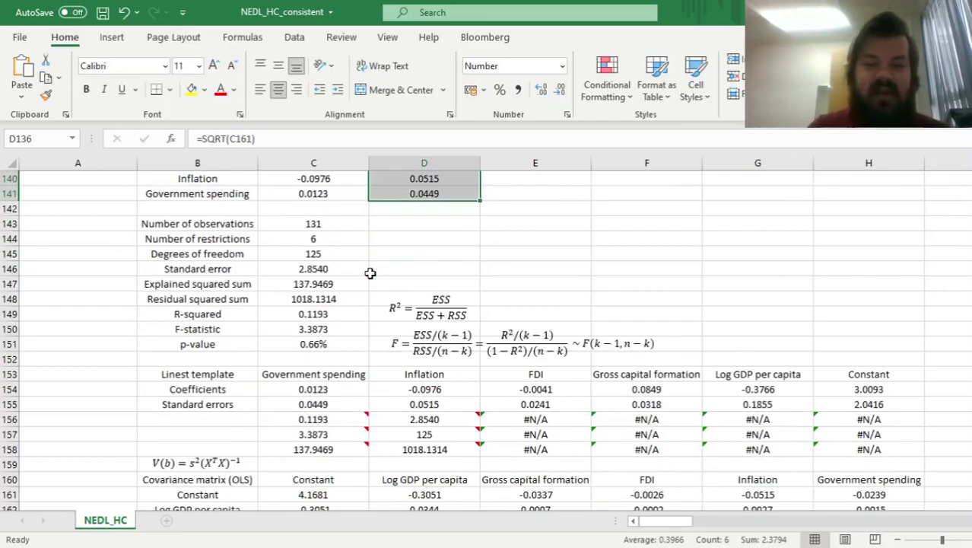
{"action": "left_click_drag", "start_coordinate": [317, 404], "coordinate": [864, 405]}
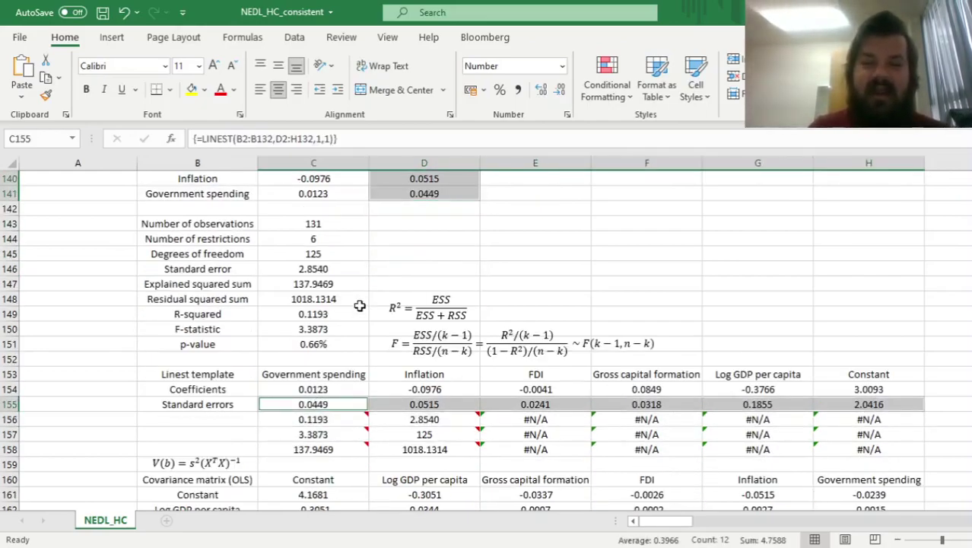
{"action": "scroll", "coordinate": [358, 304], "scroll_direction": "up", "scroll_amount": 2}
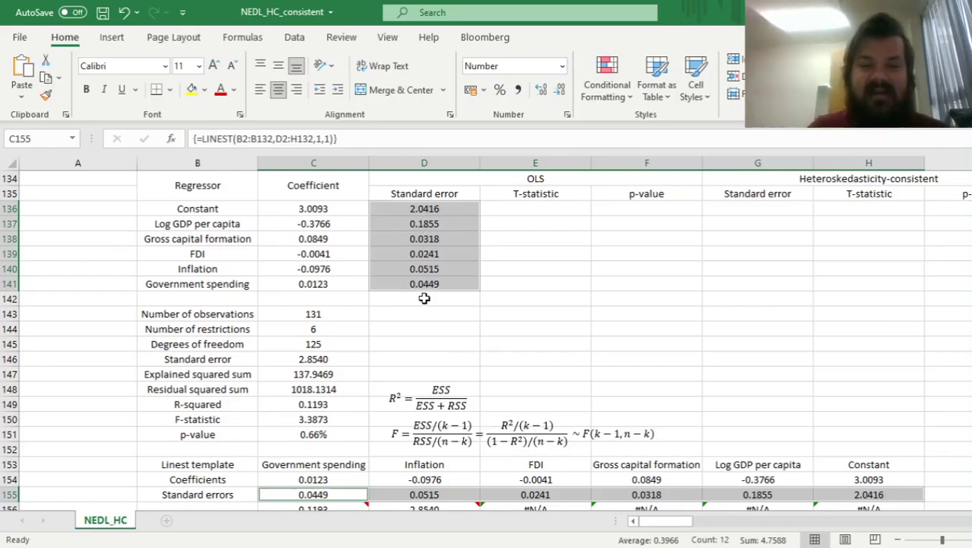
Calculate the OLS t-statistic in E136 as =C136/D136 and fill it down for all regressors to E141.
{"action": "left_click", "coordinate": [542, 212]}
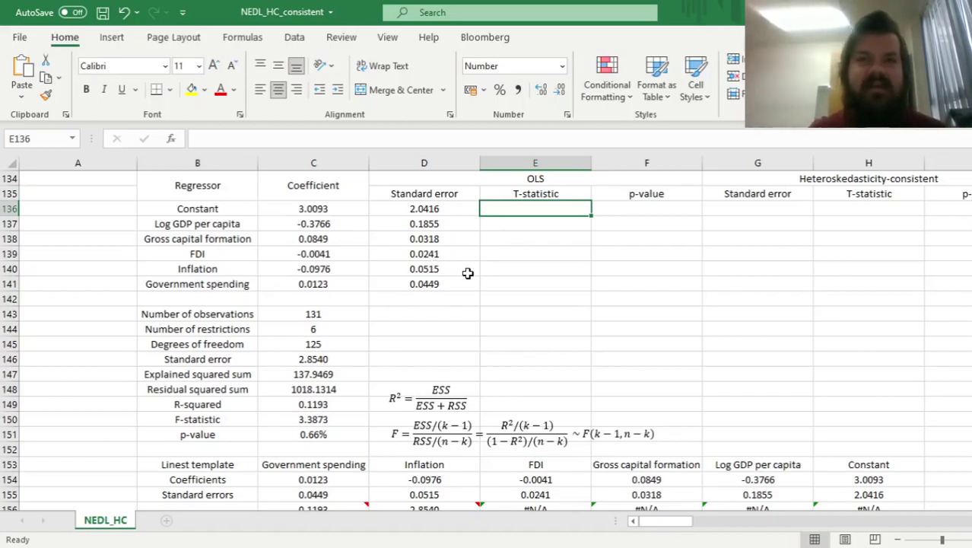
{"action": "type", "text": "="}
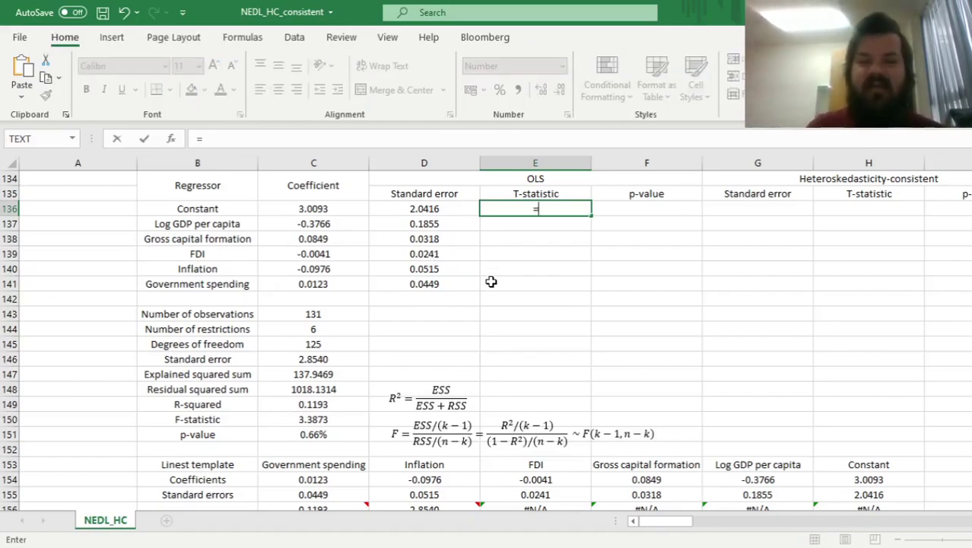
{"action": "key", "text": "Left"}
{"action": "key", "text": "Left"}
{"action": "type", "text": "/"}
{"action": "key", "text": "Left"}
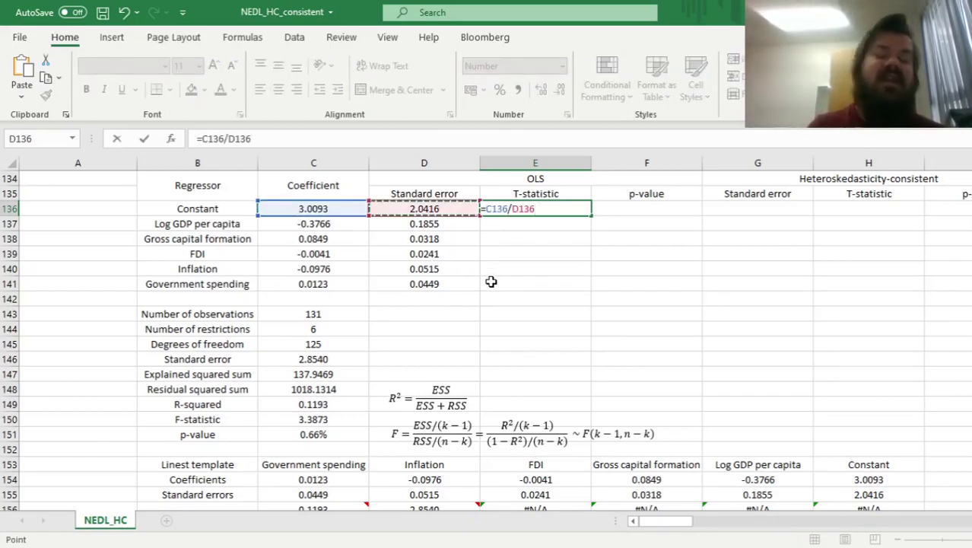
{"action": "key", "text": "ctrl+Return"}
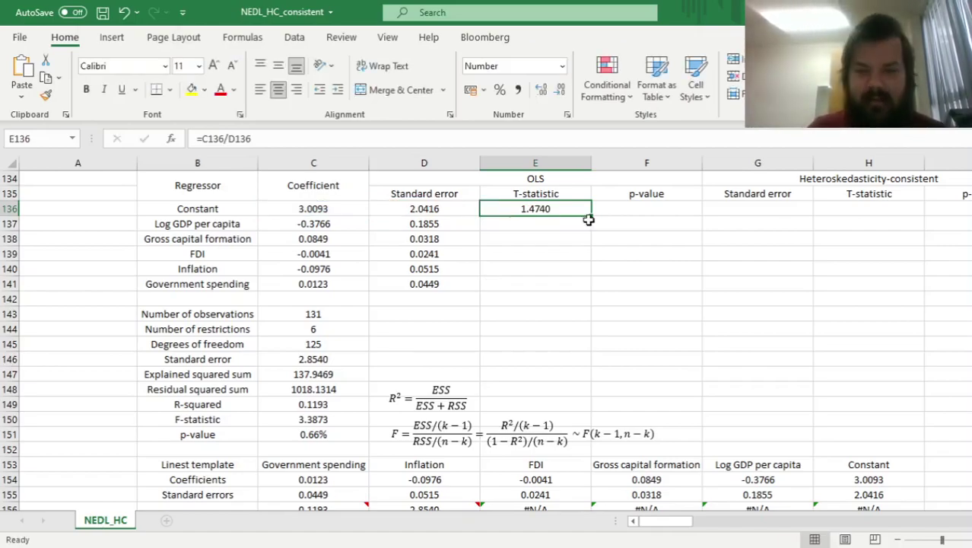
{"action": "double_click", "coordinate": [592, 215]}
Calculate the OLS p-value in F136 as =T.DIST.2T(ABS(E136),$C$145) and fill it down for all regressors to F141.
{"action": "left_click", "coordinate": [641, 208]}
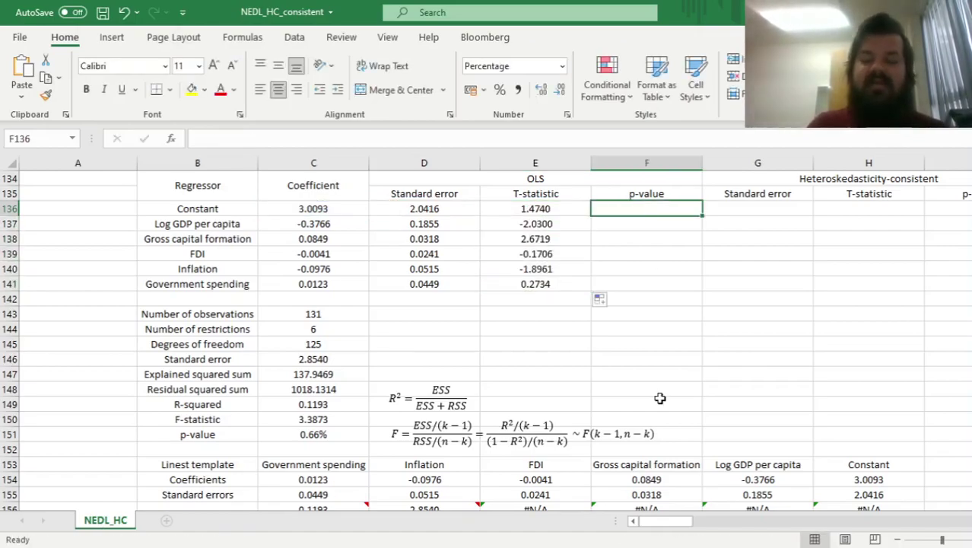
{"action": "type", "text": "=T."}
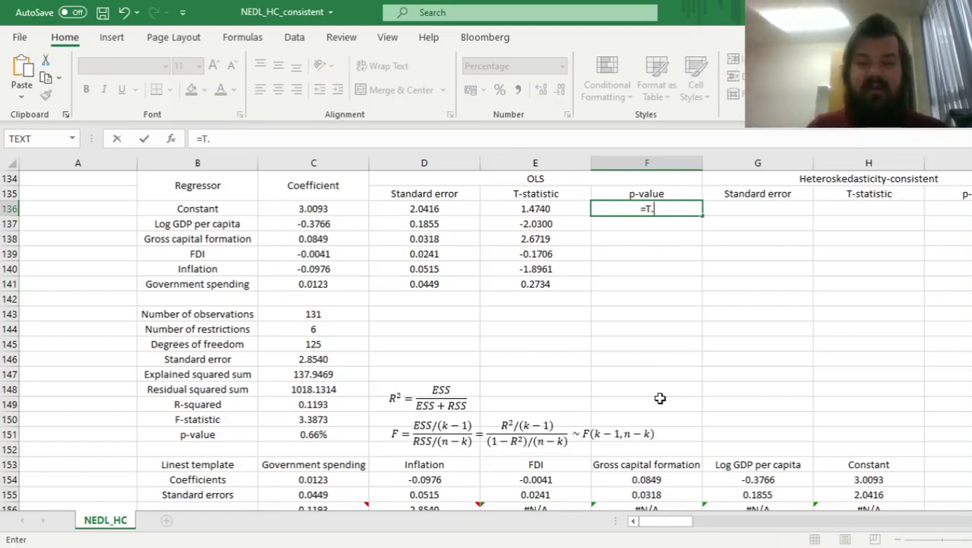
{"action": "type", "text": "DIST"}
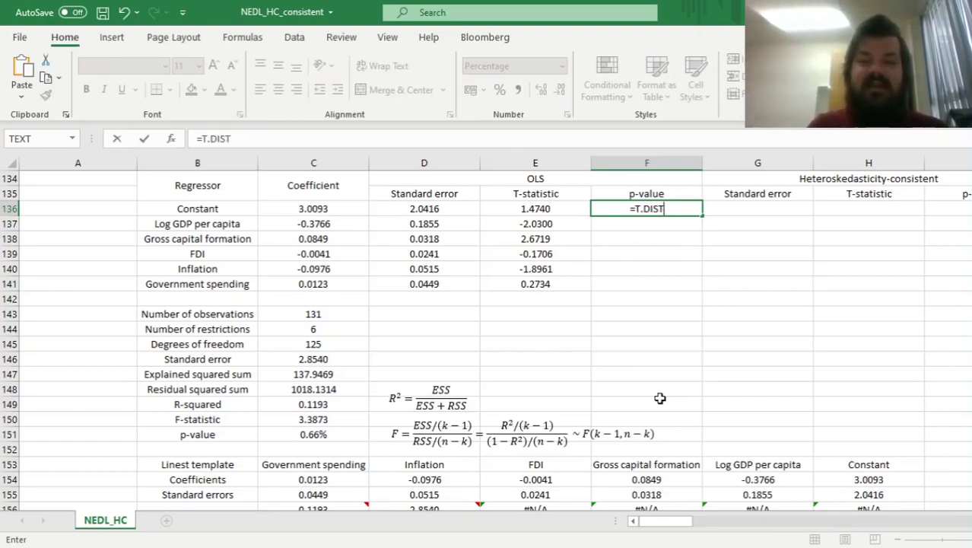
{"action": "type", "text": ".2T(ABS("}
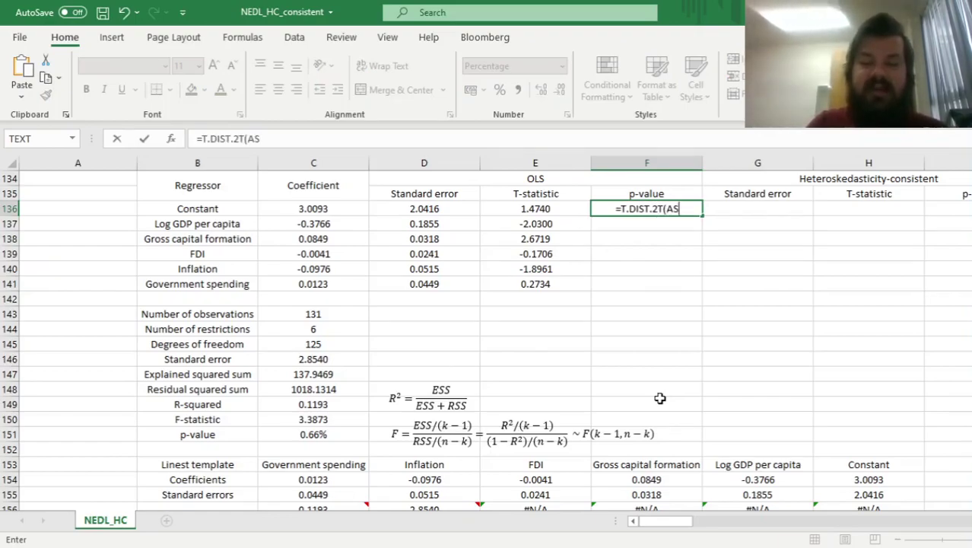
{"action": "left_click", "coordinate": [538, 215]}
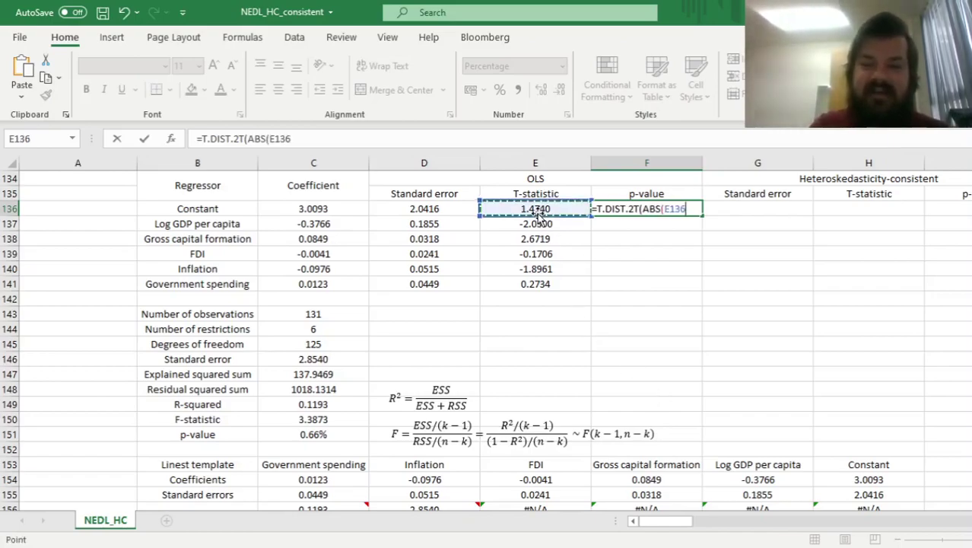
{"action": "type", "text": "),"}
{"action": "left_click", "coordinate": [333, 343]}
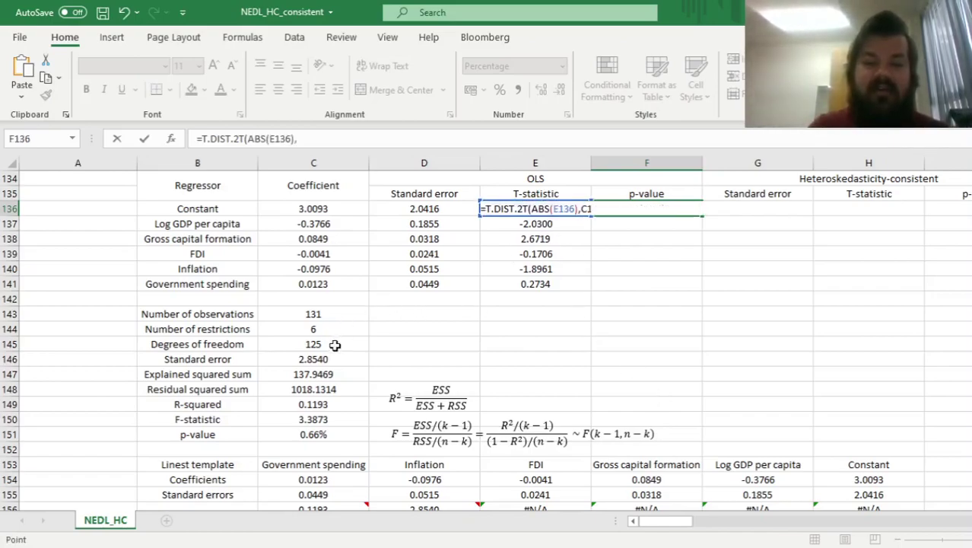
{"action": "left_click", "coordinate": [299, 138]}
{"action": "type", "text": "$C145"}
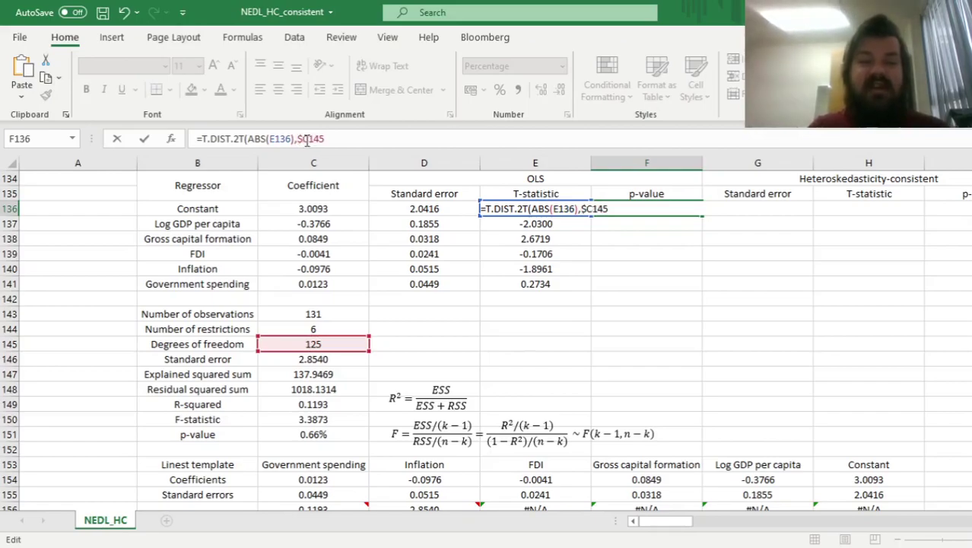
{"action": "left_click", "coordinate": [309, 139]}
{"action": "type", "text": "$"}
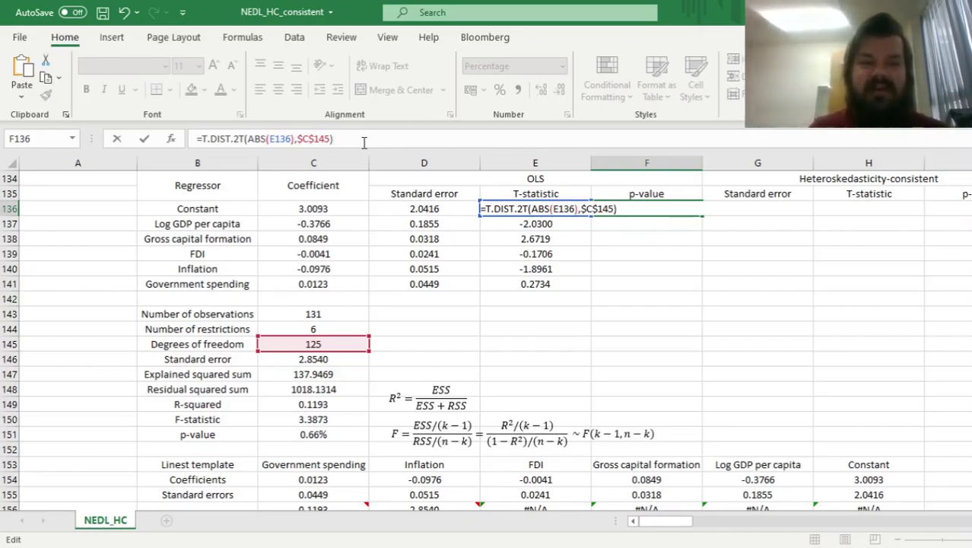
{"action": "key", "text": "ctrl+Return"}
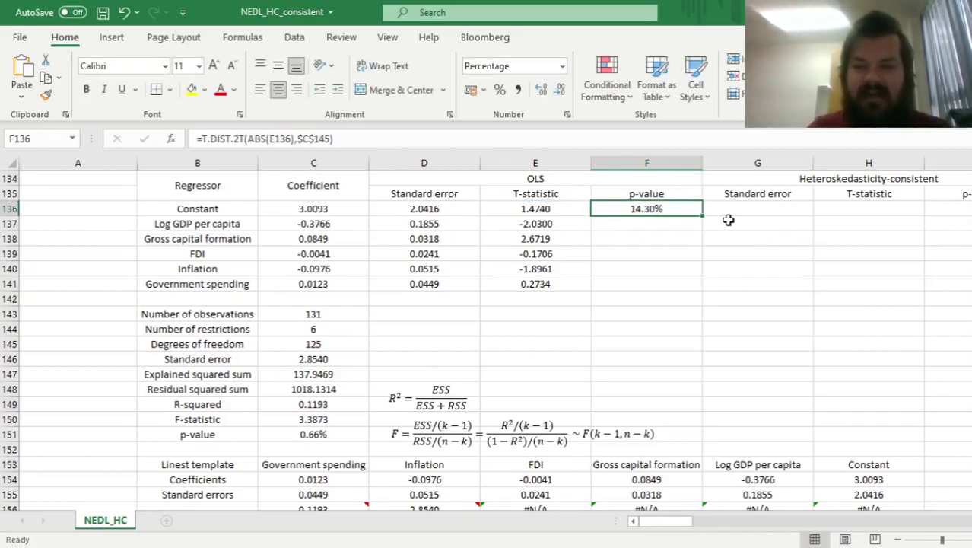
{"action": "left_click_drag", "start_coordinate": [704, 216], "coordinate": [701, 286]}
Examine the coefficients and OLS p-values of Log GDP per capita, Inflation and Gross capital formation for sign and significance.
{"action": "left_click_drag", "start_coordinate": [677, 225], "coordinate": [669, 242]}
{"action": "left_click", "coordinate": [659, 268], "text": "ctrl"}
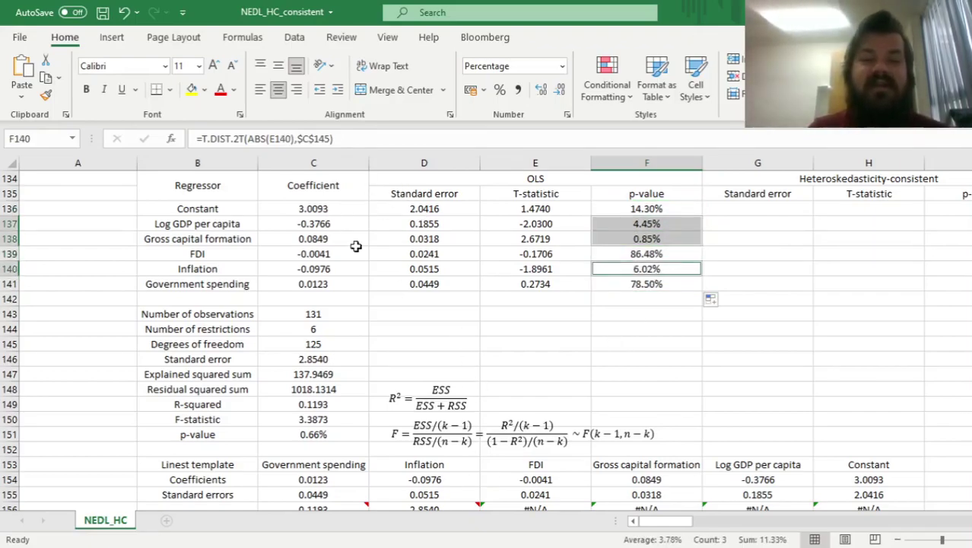
{"action": "left_click", "coordinate": [234, 224]}
{"action": "left_click", "coordinate": [304, 223]}
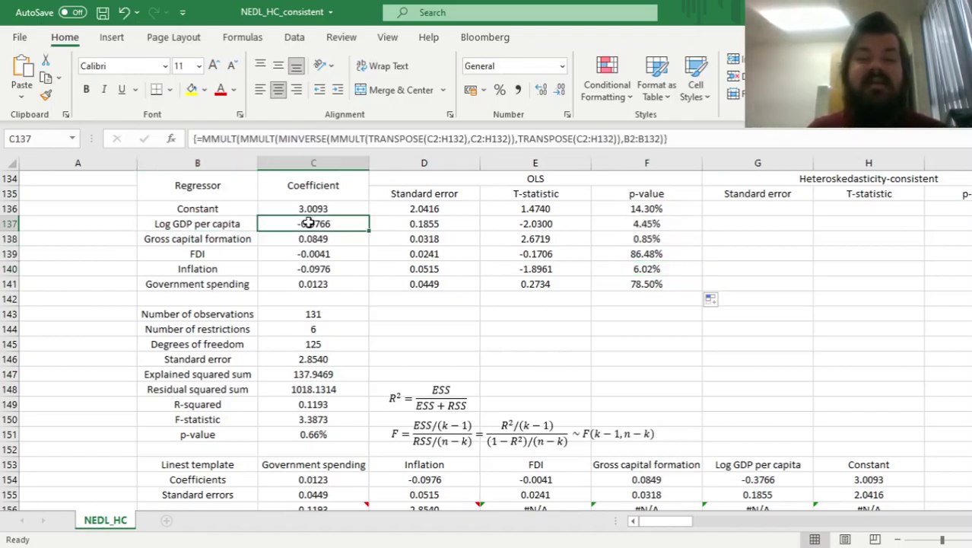
{"action": "left_click", "coordinate": [642, 223], "text": "ctrl"}
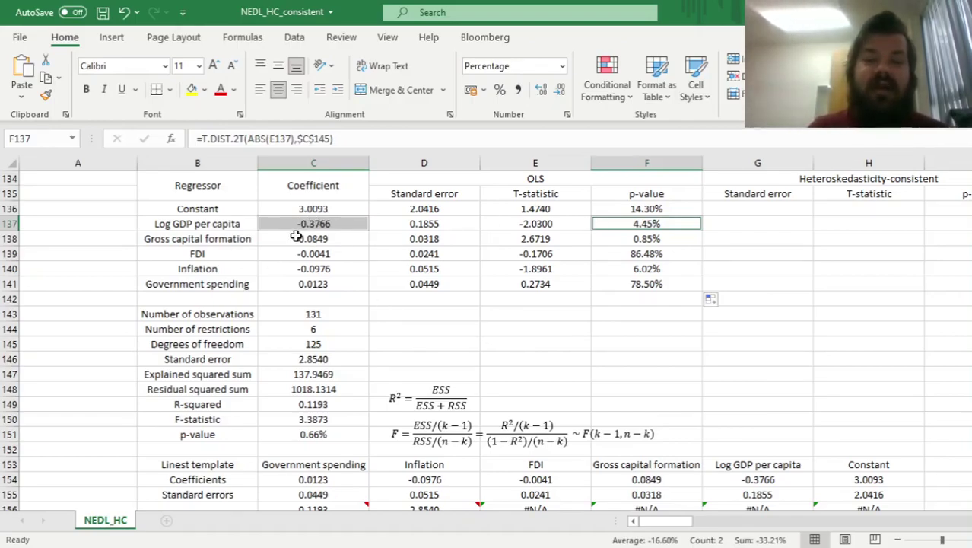
{"action": "left_click", "coordinate": [320, 266]}
{"action": "left_click", "coordinate": [604, 268], "text": "ctrl"}
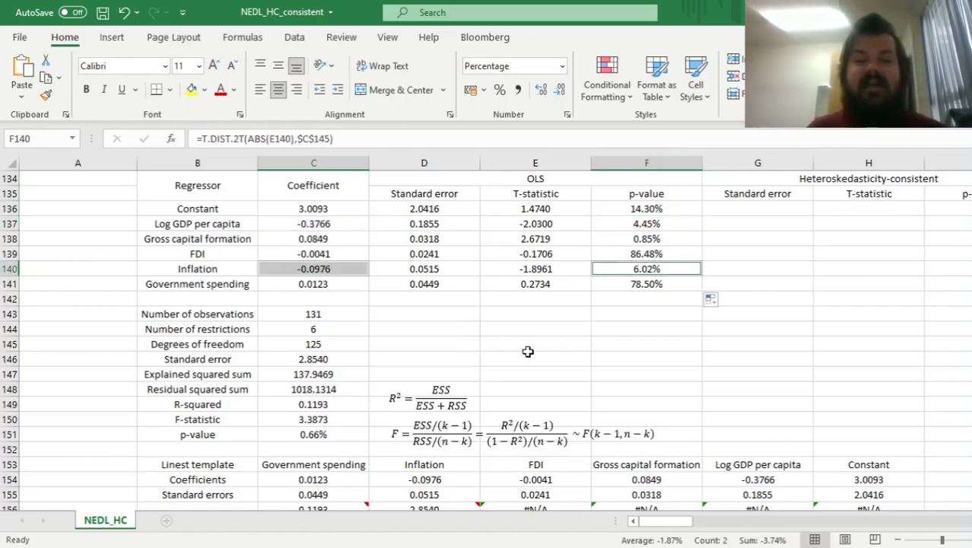
{"action": "left_click", "coordinate": [311, 269]}
{"action": "left_click", "coordinate": [648, 269], "text": "ctrl"}
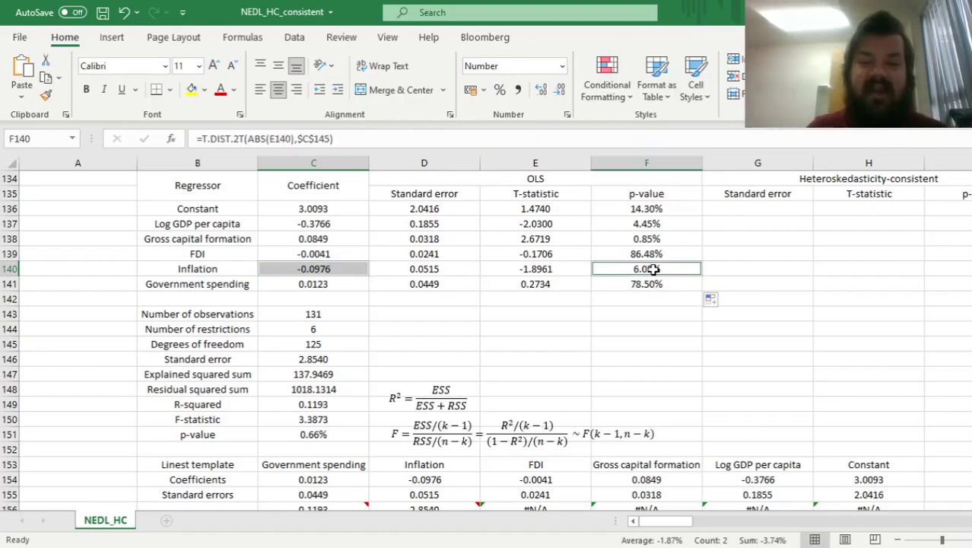
{"action": "left_click", "coordinate": [357, 237]}
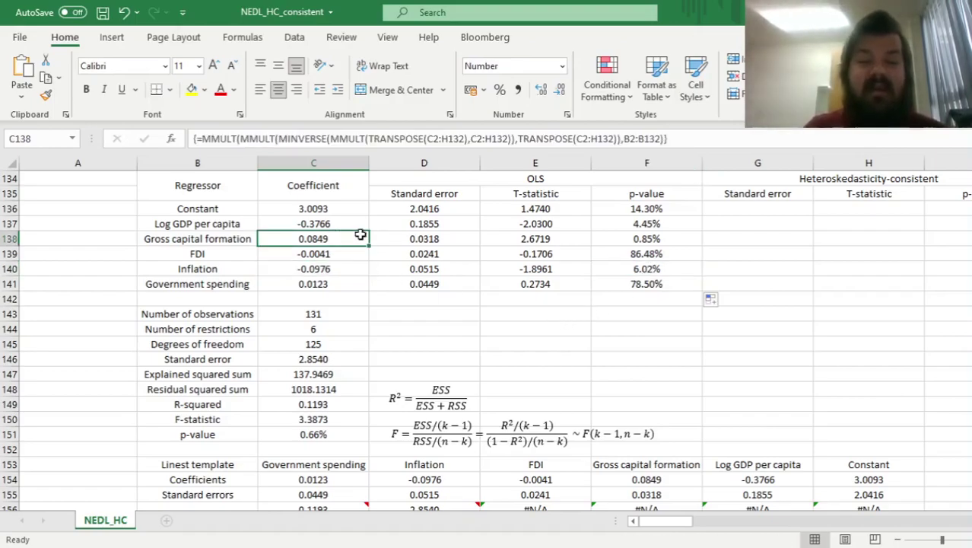
{"action": "left_click", "coordinate": [620, 242], "text": "ctrl"}
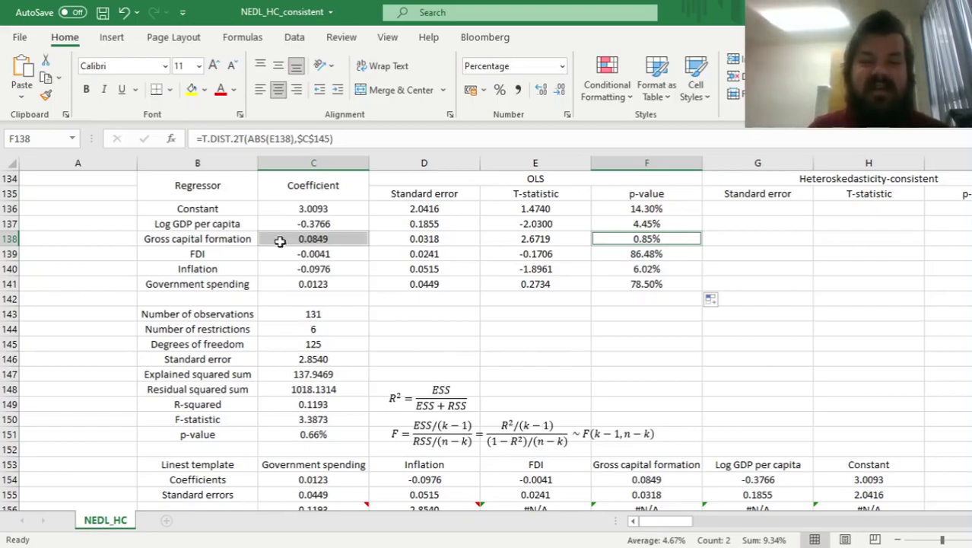
{"action": "left_click", "coordinate": [665, 242]}
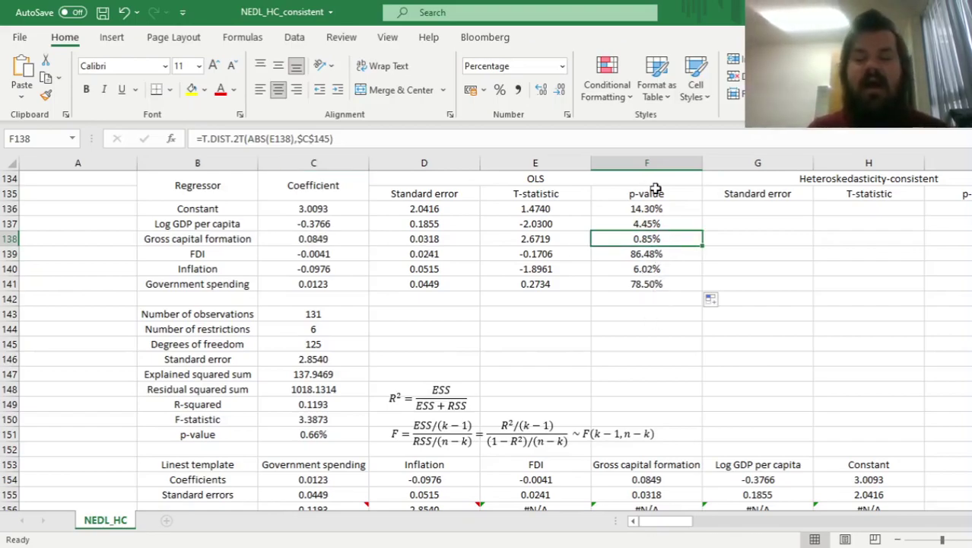
Check the OLS p-values of the Constant, FDI and Government spending in F136, F139 and F141.
{"action": "left_click", "coordinate": [651, 210]}
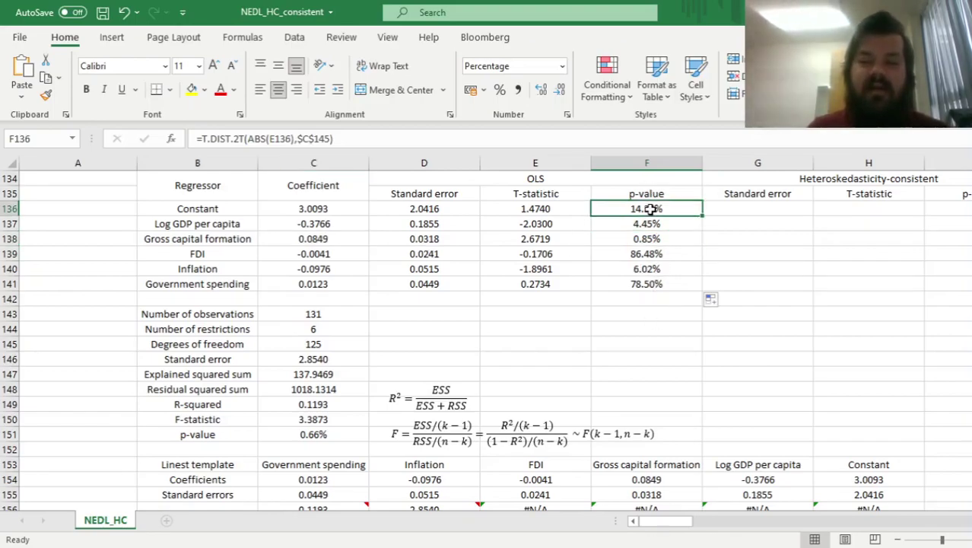
{"action": "left_click", "coordinate": [632, 253], "text": "ctrl"}
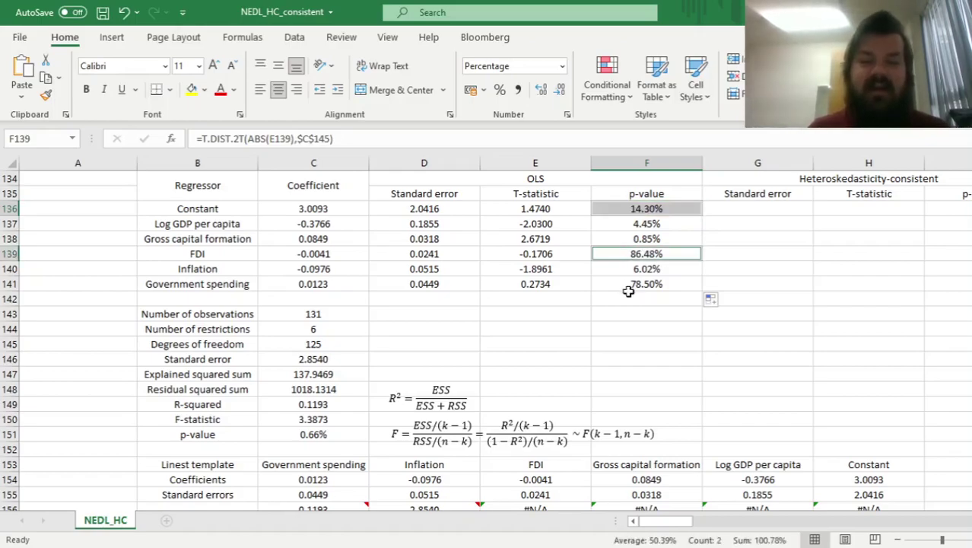
{"action": "left_click", "coordinate": [631, 283], "text": "ctrl"}
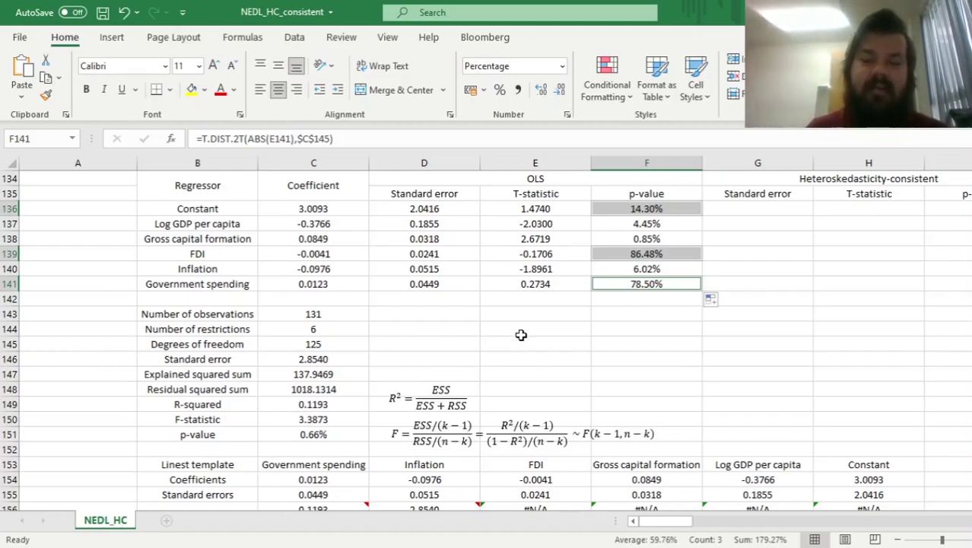
Review the GDP per capita growth data in B2:B132 and return to the regression results table.
{"action": "scroll", "coordinate": [461, 336], "scroll_direction": "up", "scroll_amount": 5}
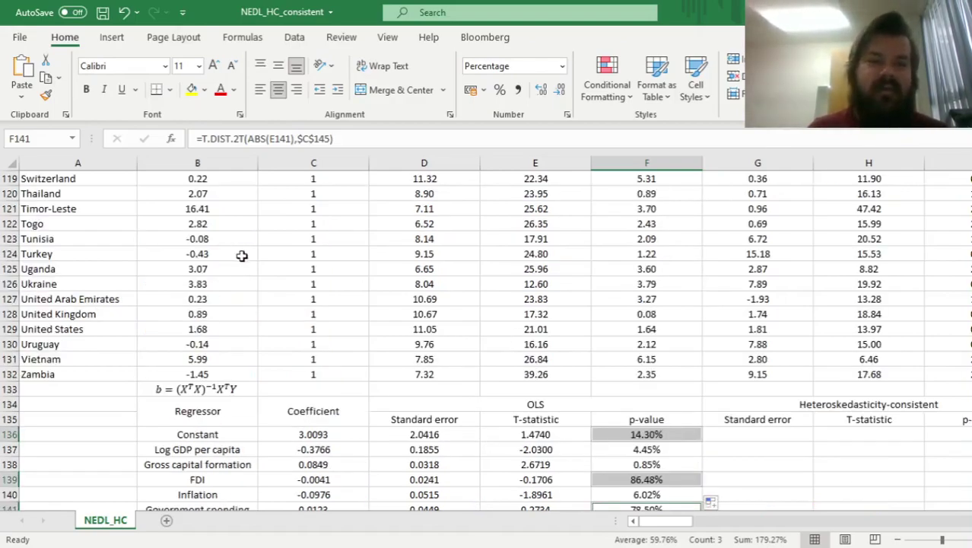
{"action": "left_click", "coordinate": [221, 286]}
{"action": "key", "text": "ctrl+Up"}
{"action": "key", "text": "Down"}
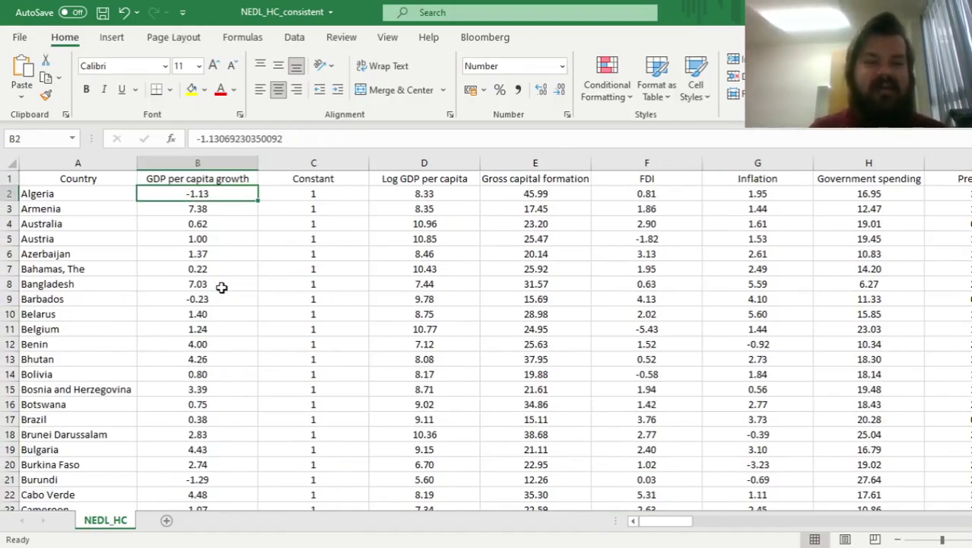
{"action": "key", "text": "ctrl+Down"}
{"action": "scroll", "coordinate": [236, 300], "scroll_direction": "down", "scroll_amount": 6}
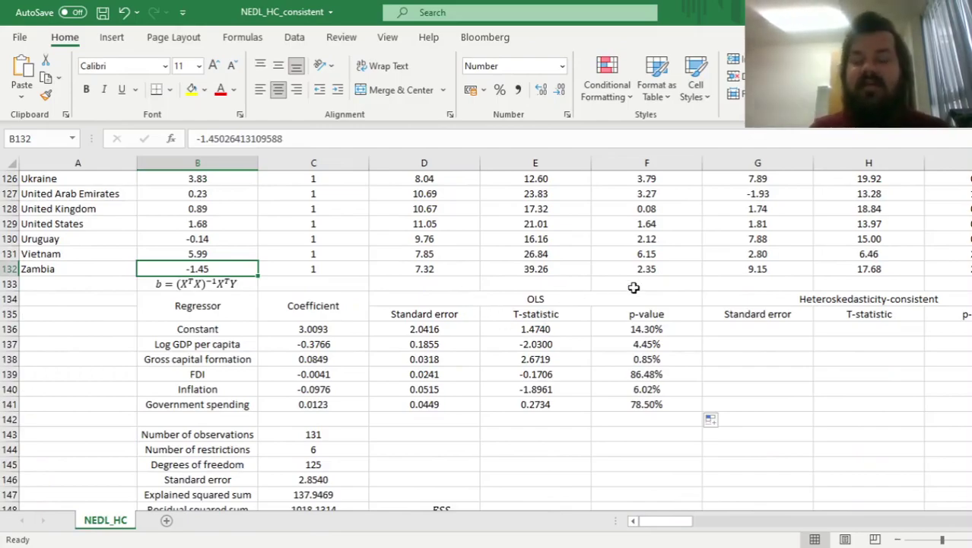
{"action": "scroll", "coordinate": [620, 318], "scroll_direction": "down", "scroll_amount": 3}
{"action": "scroll", "coordinate": [709, 284], "scroll_direction": "up", "scroll_amount": 2}
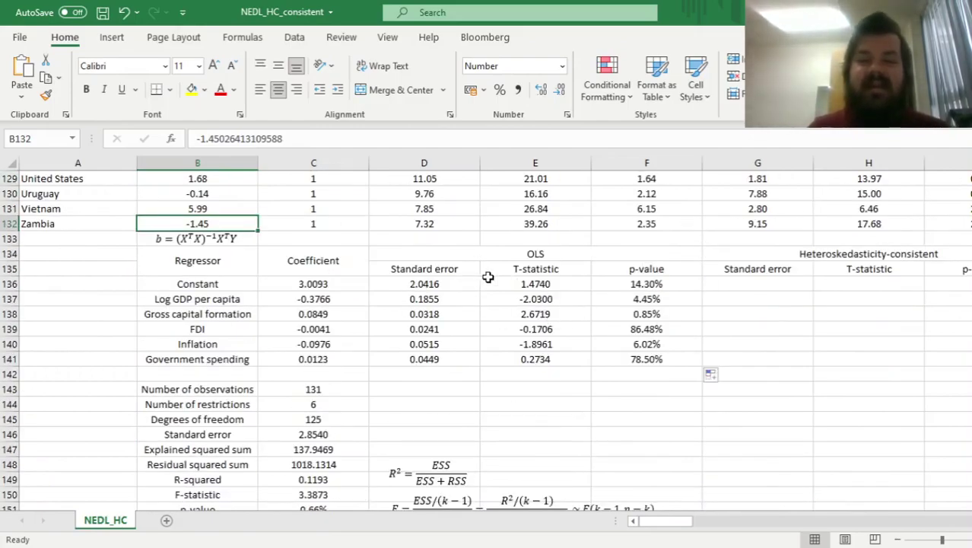
Review the OLS standard errors, t-statistics and p-values in D136:F141 against the Heteroskedasticity-consistent section.
{"action": "left_click_drag", "start_coordinate": [441, 280], "coordinate": [458, 356]}
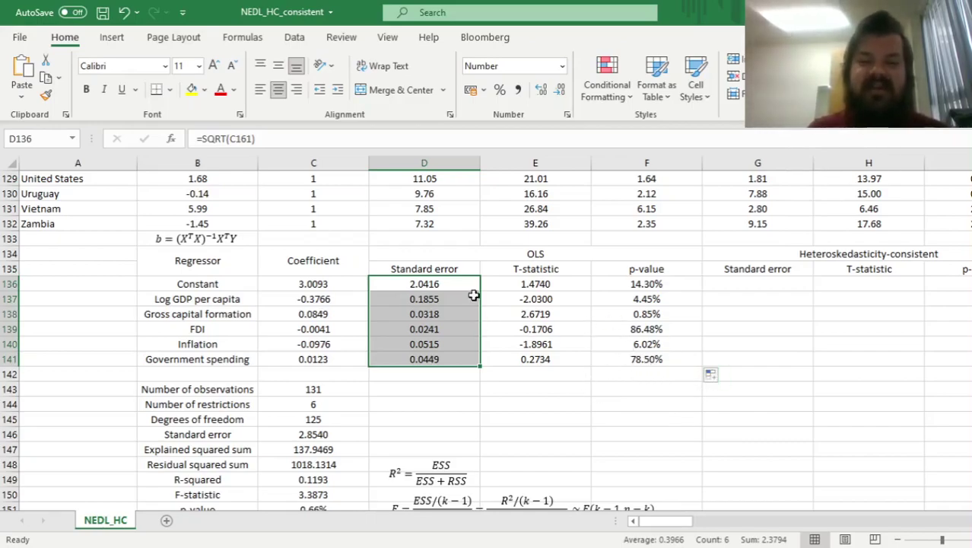
{"action": "left_click_drag", "start_coordinate": [447, 283], "coordinate": [685, 353]}
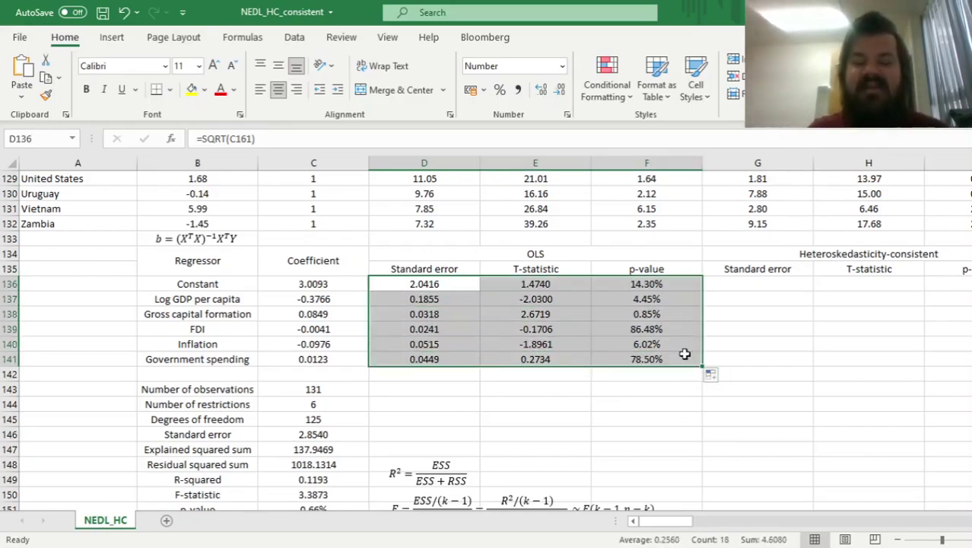
{"action": "left_click", "coordinate": [815, 249]}
Examine the heteroskedasticity-consistent covariance formula above the HC covariance matrix, including its outer inverse terms and the middle X'WX term.
{"action": "scroll", "coordinate": [612, 256], "scroll_direction": "down", "scroll_amount": 8}
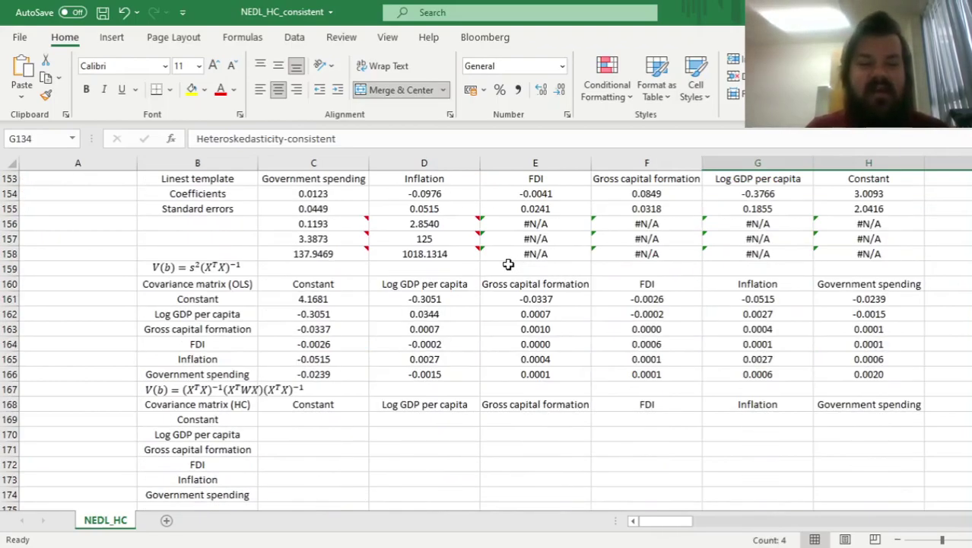
{"action": "left_click", "coordinate": [187, 390]}
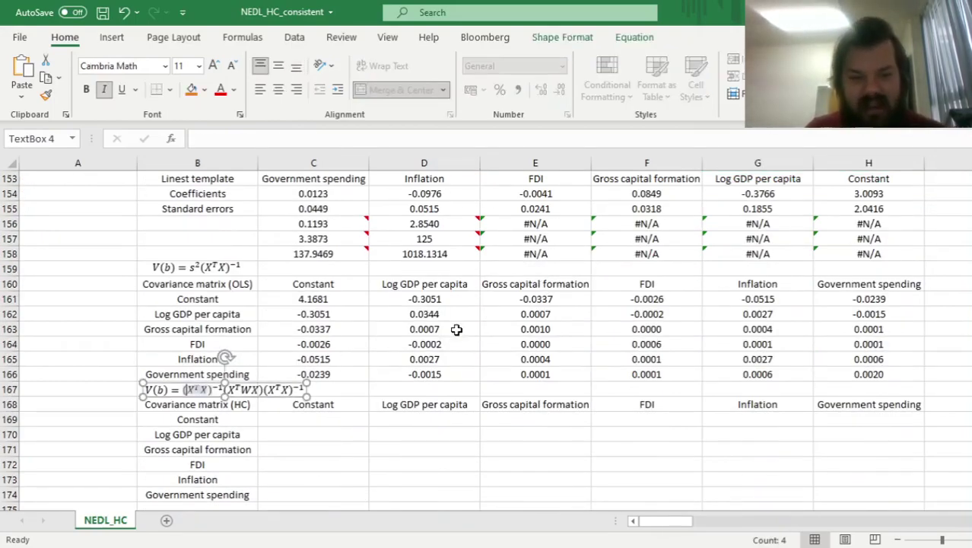
{"action": "scroll", "coordinate": [456, 329], "scroll_direction": "down", "scroll_amount": 2}
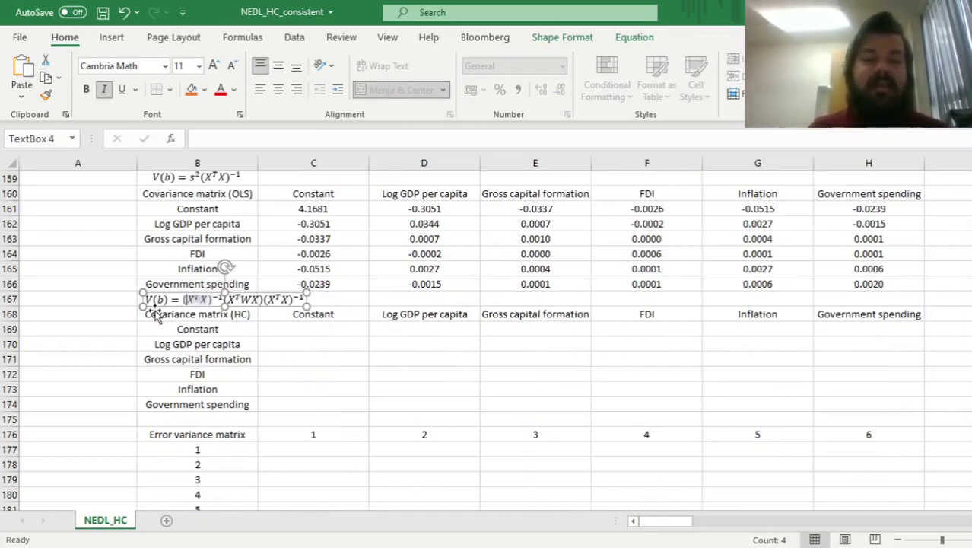
{"action": "left_click_drag", "start_coordinate": [180, 299], "coordinate": [303, 299]}
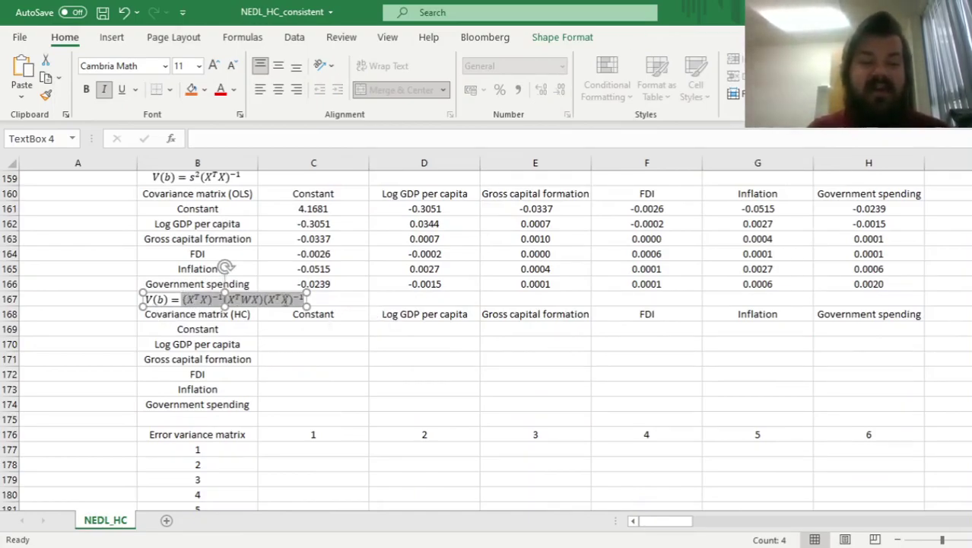
{"action": "left_click", "coordinate": [297, 355]}
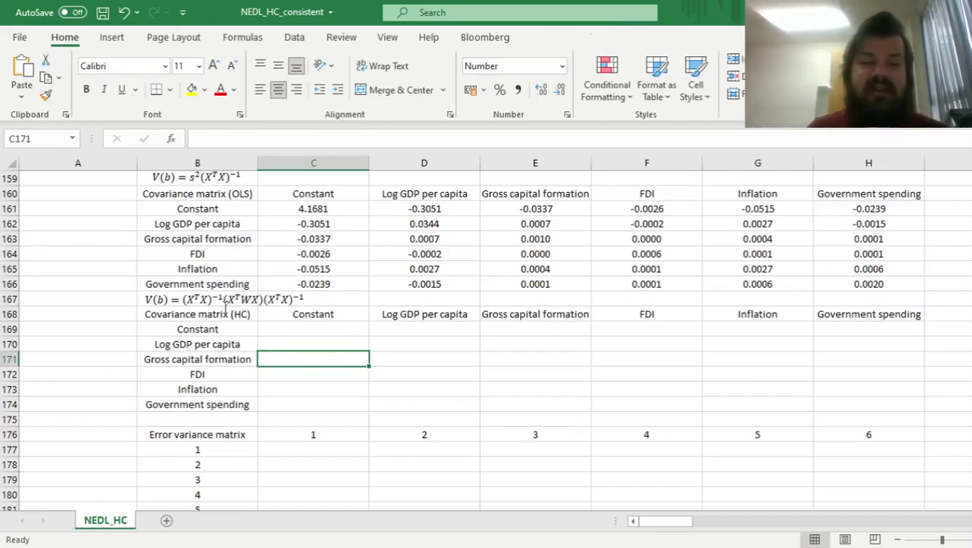
{"action": "left_click", "coordinate": [193, 305]}
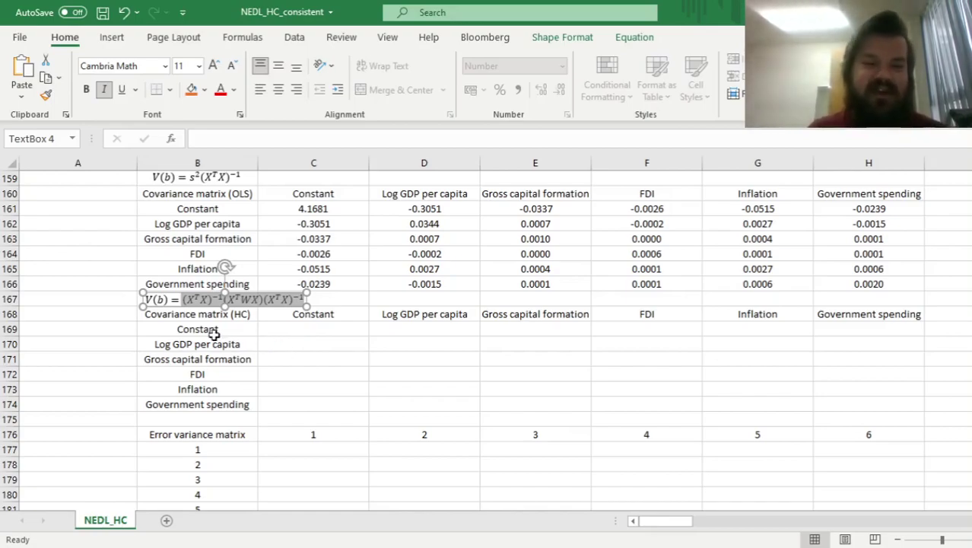
{"action": "left_click", "coordinate": [238, 305]}
{"action": "left_click_drag", "start_coordinate": [185, 301], "coordinate": [318, 303]}
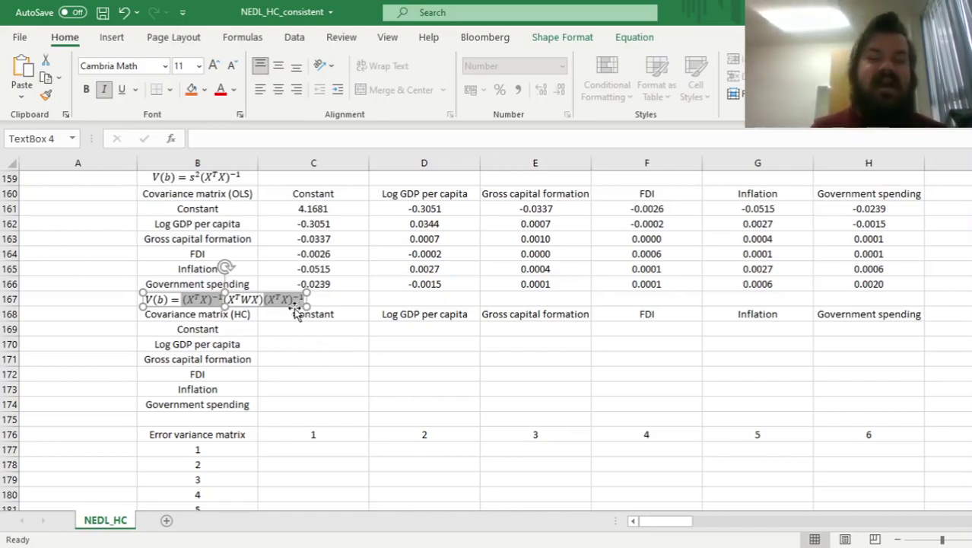
Compare with the OLS covariance formula V(b) = s²(XᵀX)⁻¹ above the OLS covariance matrix.
{"action": "left_click_drag", "start_coordinate": [203, 176], "coordinate": [234, 175]}
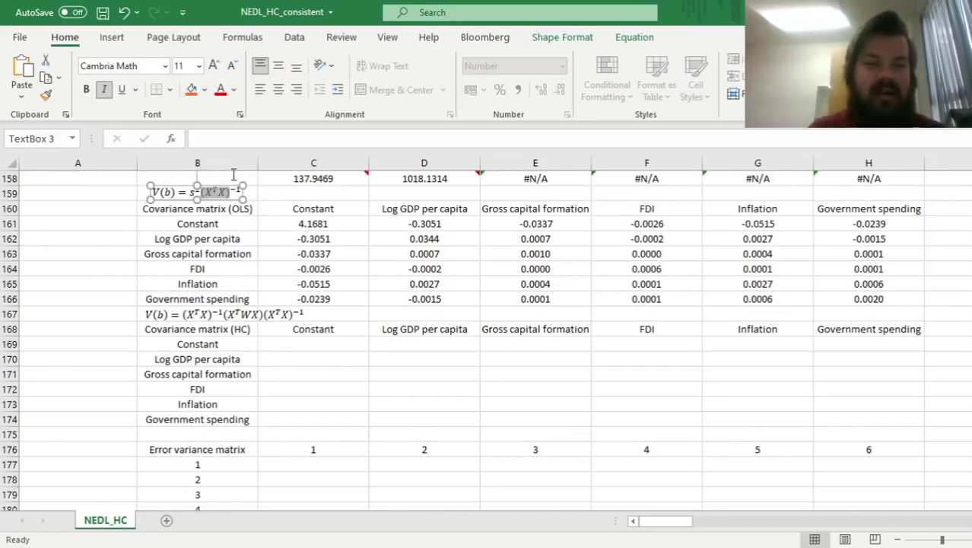
{"action": "scroll", "coordinate": [237, 183], "scroll_direction": "up", "scroll_amount": 6}
{"action": "scroll", "coordinate": [242, 450], "scroll_direction": "down", "scroll_amount": 1}
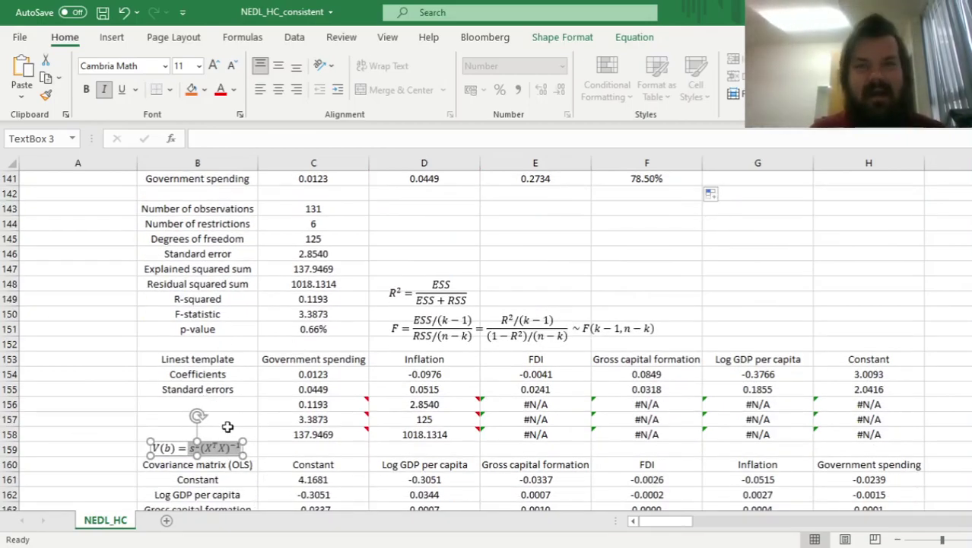
Examine the coefficient formula b = (XᵀX)⁻¹XᵀY above the regression results table.
{"action": "scroll", "coordinate": [230, 298], "scroll_direction": "up", "scroll_amount": 5}
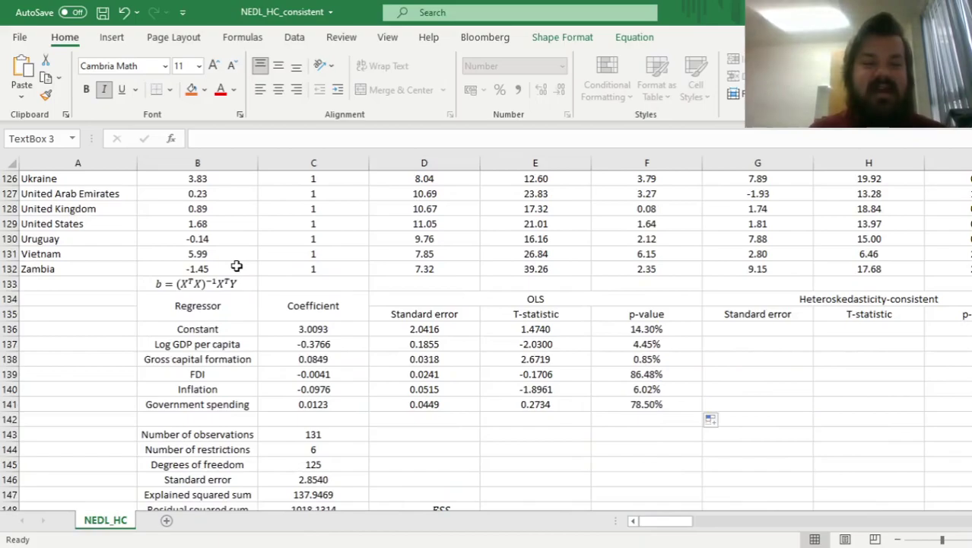
{"action": "left_click", "coordinate": [237, 265]}
{"action": "left_click", "coordinate": [196, 283]}
{"action": "left_click_drag", "start_coordinate": [176, 284], "coordinate": [220, 285]}
{"action": "left_click", "coordinate": [210, 371]}
{"action": "scroll", "coordinate": [217, 367], "scroll_direction": "down", "scroll_amount": 10}
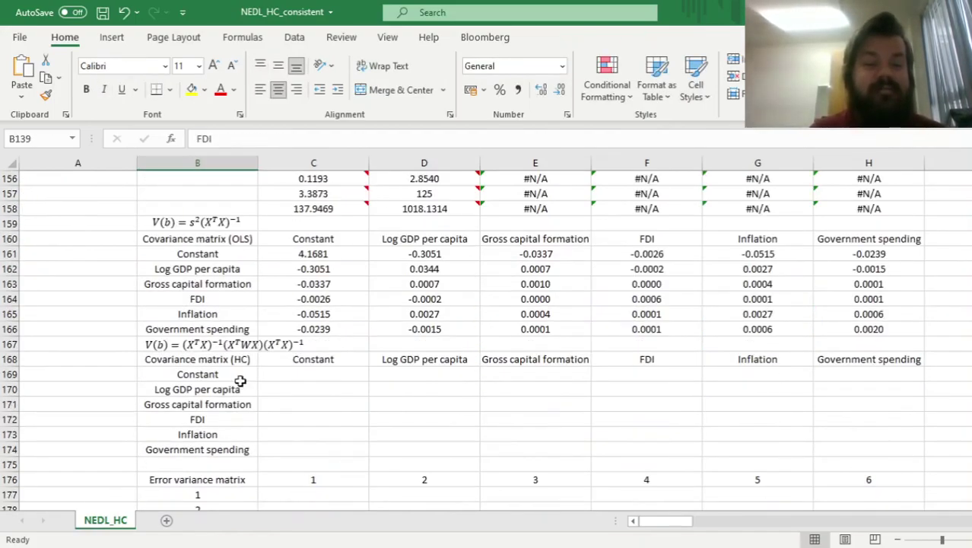
Examine the middle XᵀWX term, including W, in the formula above the HC covariance matrix.
{"action": "scroll", "coordinate": [222, 368], "scroll_direction": "up", "scroll_amount": 1}
{"action": "left_click", "coordinate": [224, 391]}
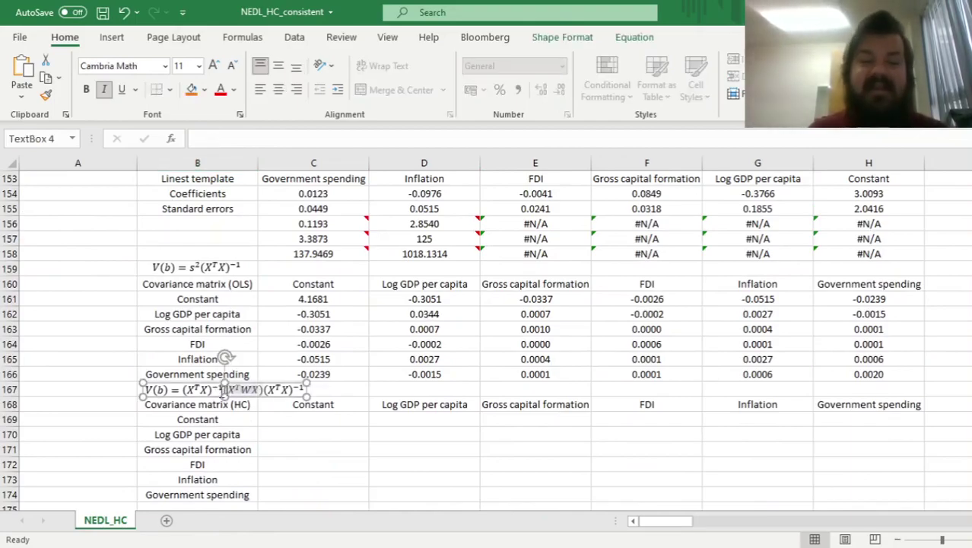
{"action": "left_click_drag", "start_coordinate": [228, 386], "coordinate": [245, 390]}
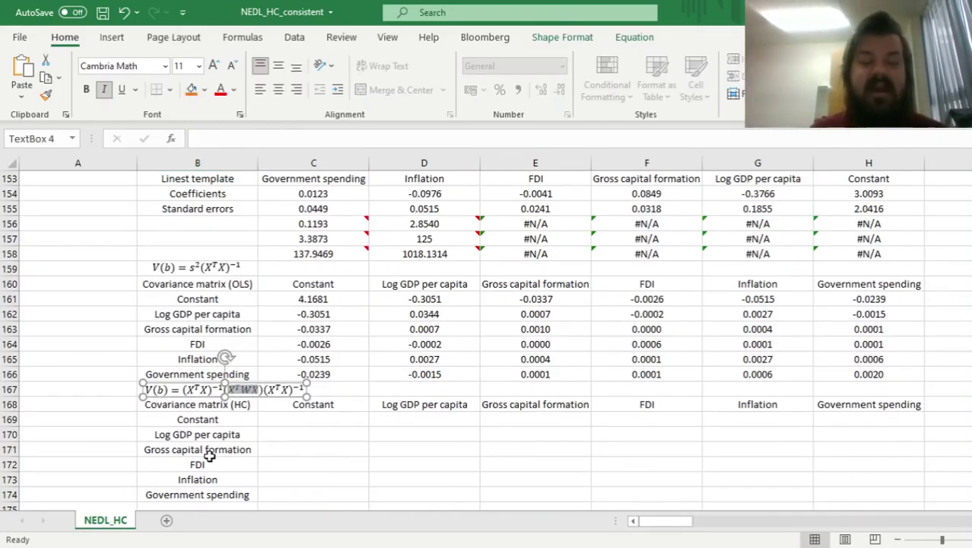
{"action": "left_click", "coordinate": [245, 390]}
{"action": "double_click", "coordinate": [245, 390]}
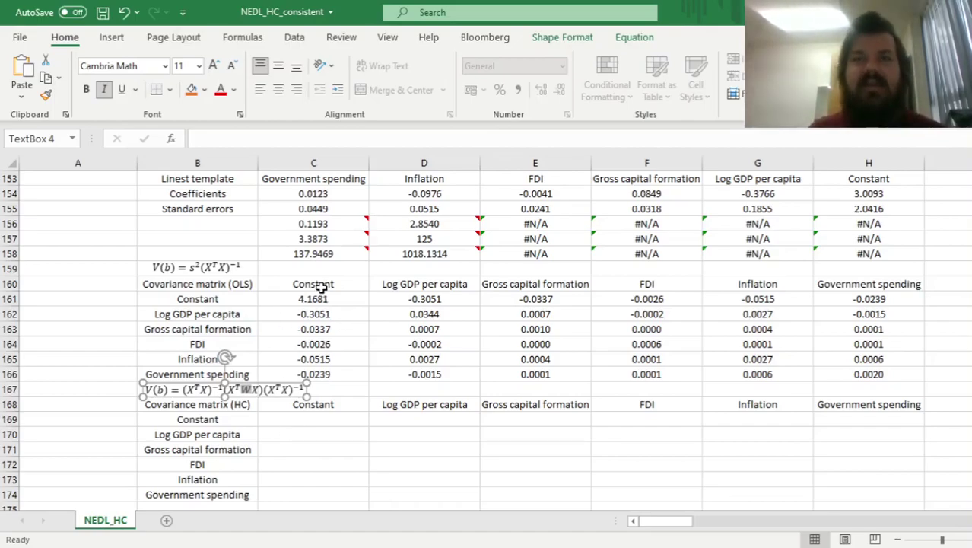
{"action": "double_click", "coordinate": [232, 390]}
{"action": "left_click_drag", "start_coordinate": [237, 397], "coordinate": [258, 388]}
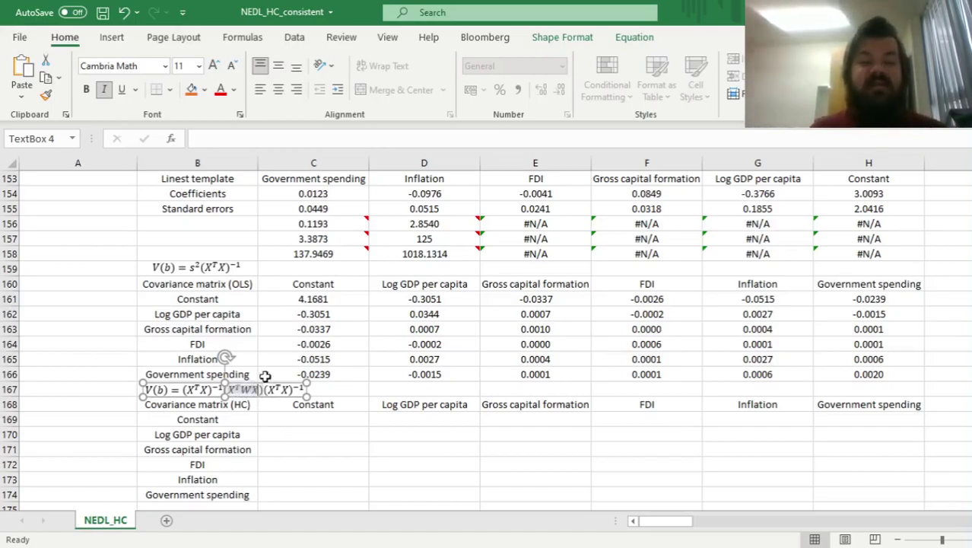
{"action": "scroll", "coordinate": [222, 367], "scroll_direction": "down", "scroll_amount": 1}
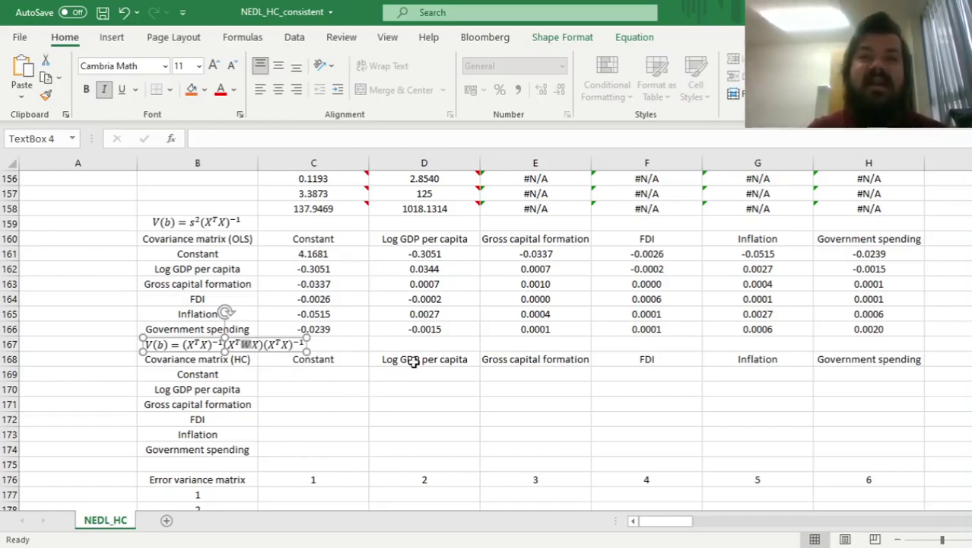
Locate the Error variance matrix heading and check the regression residuals in the Error column at the top of the data.
{"action": "scroll", "coordinate": [343, 421], "scroll_direction": "up", "scroll_amount": 6}
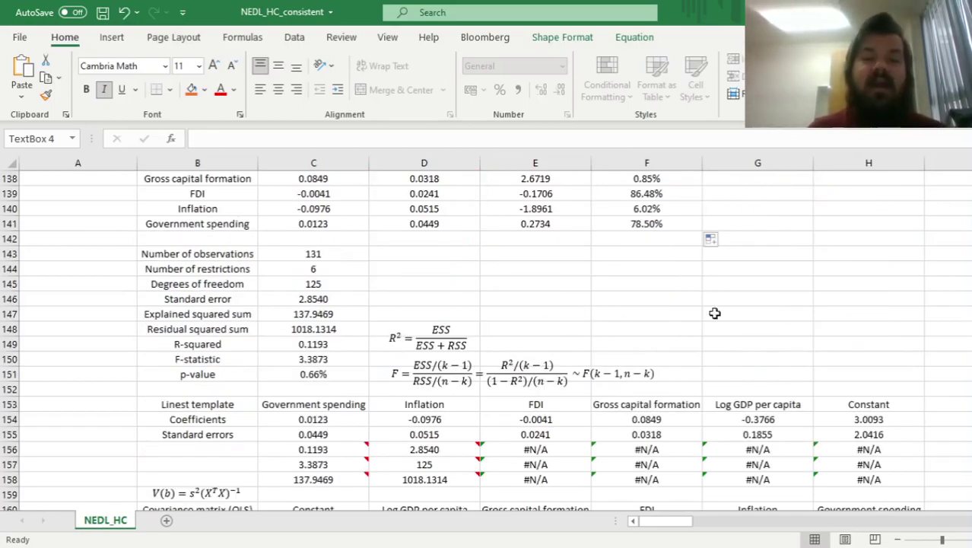
{"action": "scroll", "coordinate": [391, 380], "scroll_direction": "down", "scroll_amount": 4}
{"action": "scroll", "coordinate": [284, 390], "scroll_direction": "down", "scroll_amount": 3}
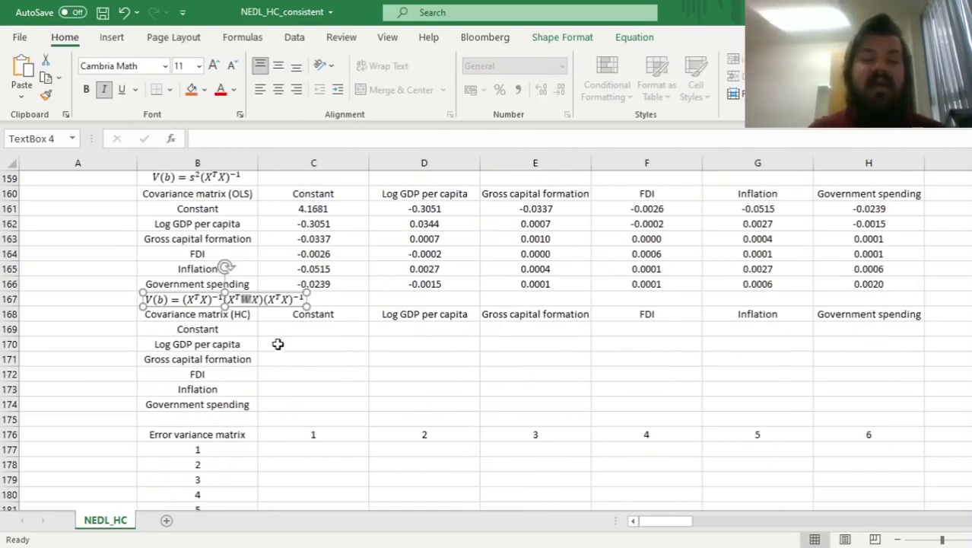
{"action": "left_click", "coordinate": [205, 433]}
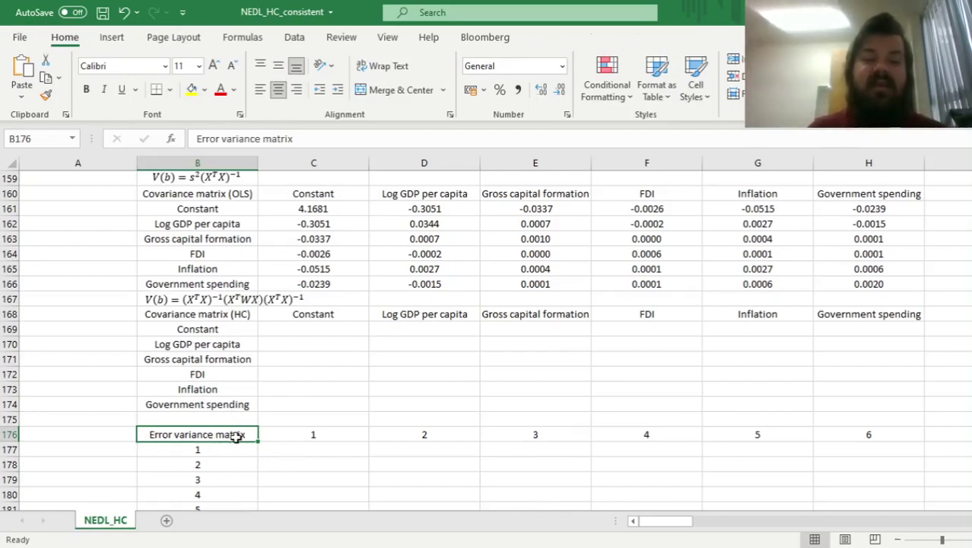
{"action": "left_click", "coordinate": [948, 269]}
{"action": "key", "text": "ctrl+Up"}
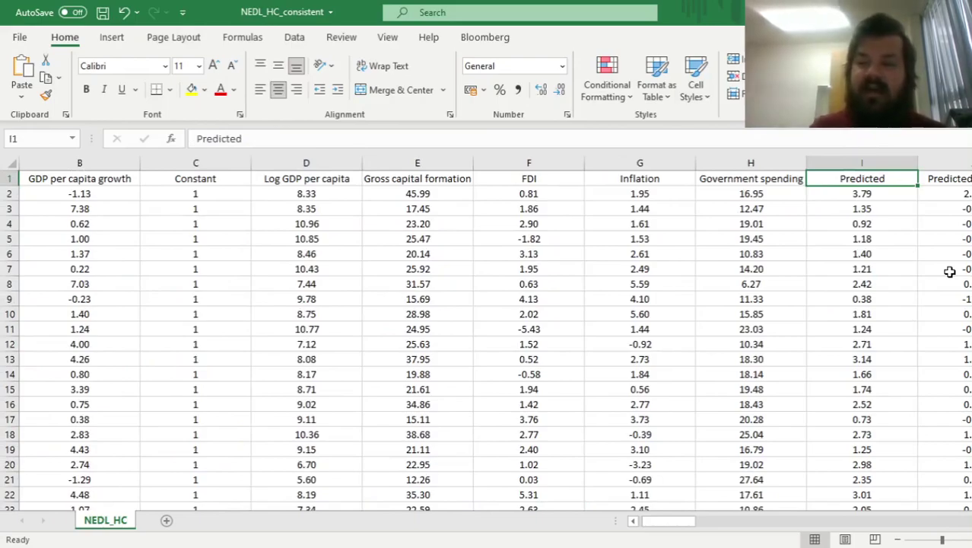
{"action": "left_click_drag", "start_coordinate": [950, 269], "coordinate": [852, 269]}
{"action": "left_click", "coordinate": [836, 193]}
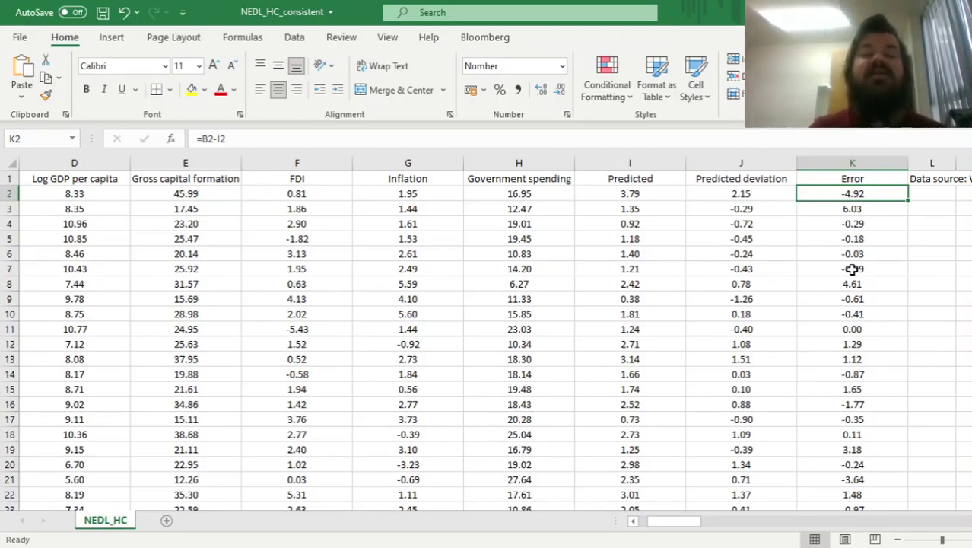
Return to the Error variance matrix and check how far its row and column numbering extends.
{"action": "key", "text": "ctrl+Left"}
{"action": "key", "text": "ctrl+Up"}
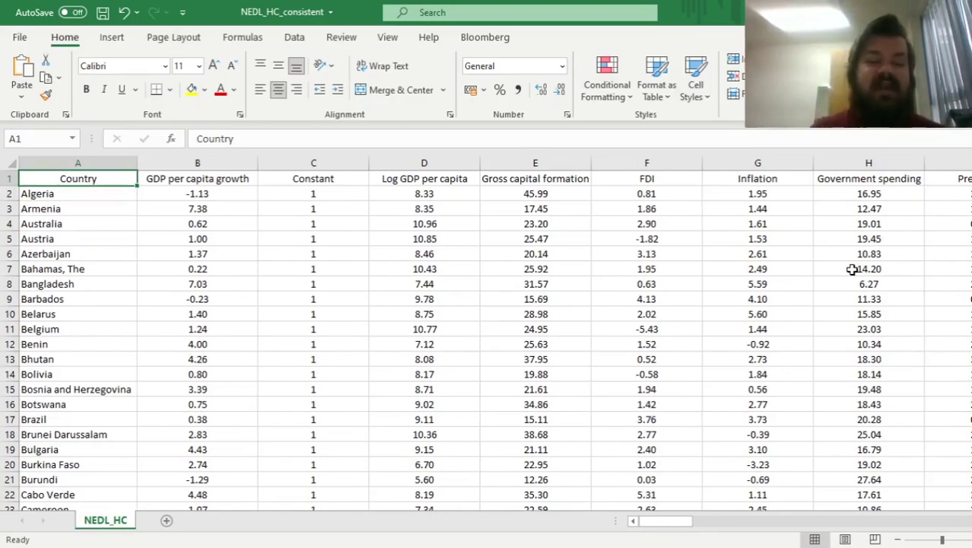
{"action": "key", "text": "ctrl+Down"}
{"action": "scroll", "coordinate": [297, 418], "scroll_direction": "down", "scroll_amount": 16}
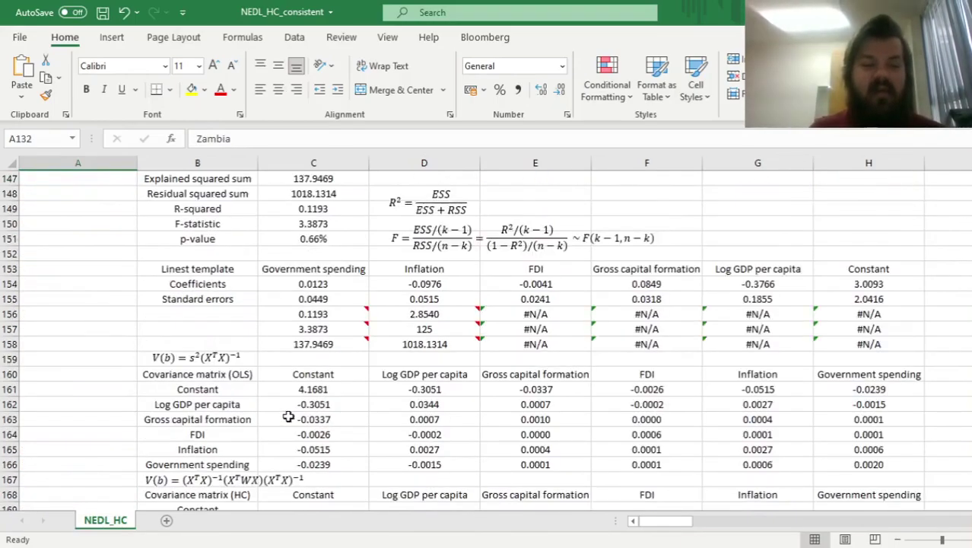
{"action": "scroll", "coordinate": [289, 416], "scroll_direction": "down", "scroll_amount": 3}
{"action": "left_click", "coordinate": [223, 310]}
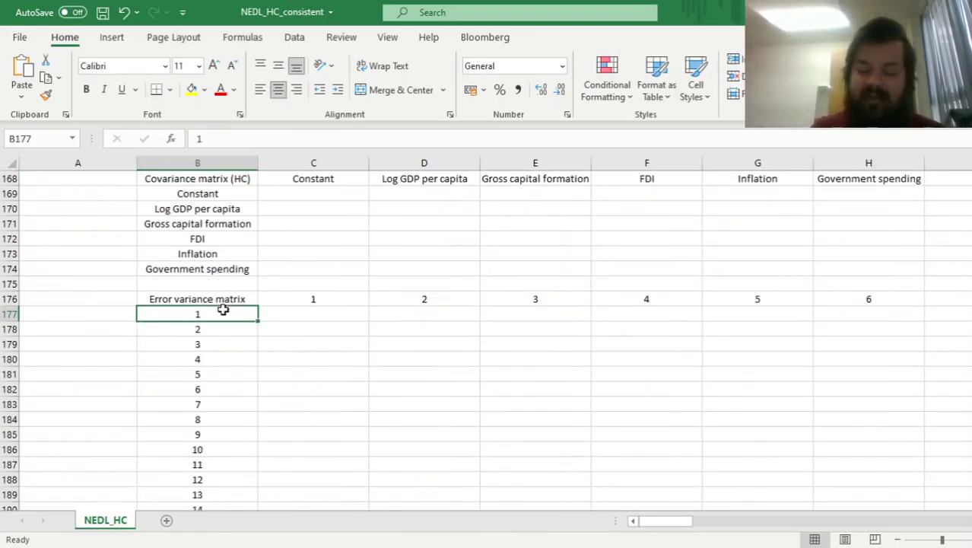
{"action": "key", "text": "ctrl+shift+Down"}
{"action": "key", "text": "ctrl+Up"}
{"action": "key", "text": "Right"}
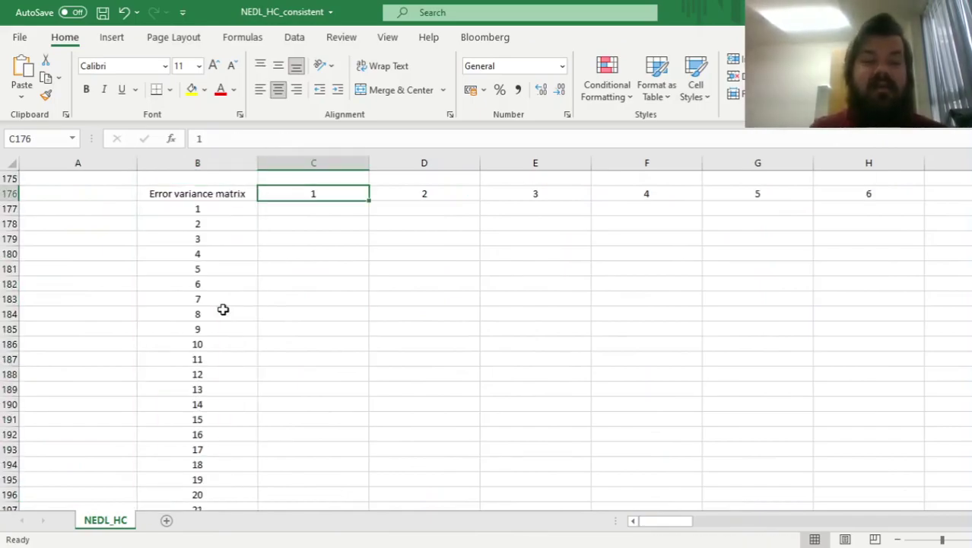
{"action": "key", "text": "ctrl+shift+Right"}
Begin an IF formula in C177 that tests whether the row number equals the column number, using $B177=C$176.
{"action": "key", "text": "Home"}
{"action": "key", "text": "Right"}
{"action": "key", "text": "Right"}
{"action": "key", "text": "Right"}
{"action": "key", "text": "Left"}
{"action": "key", "text": "Down"}
{"action": "scroll", "coordinate": [265, 315], "scroll_direction": "up", "scroll_amount": 4}
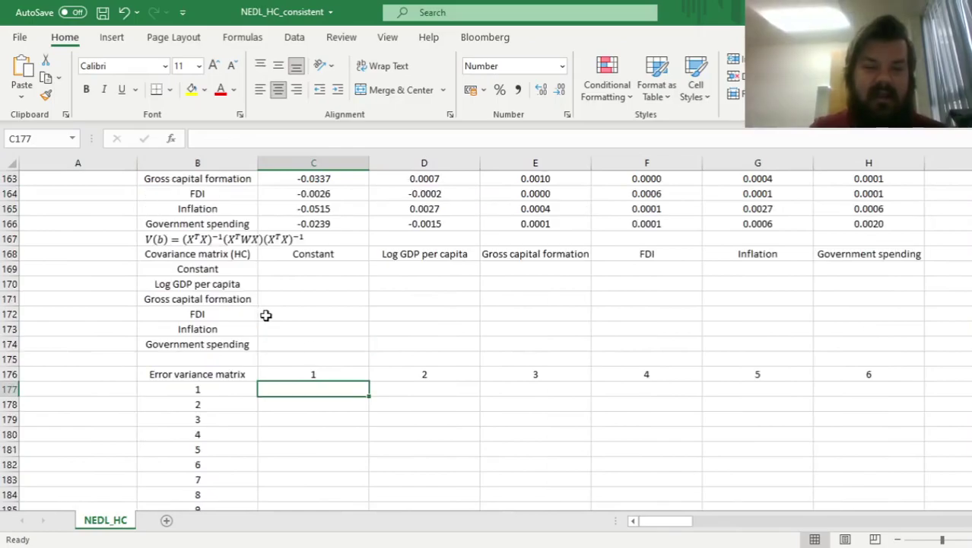
{"action": "type", "text": "="}
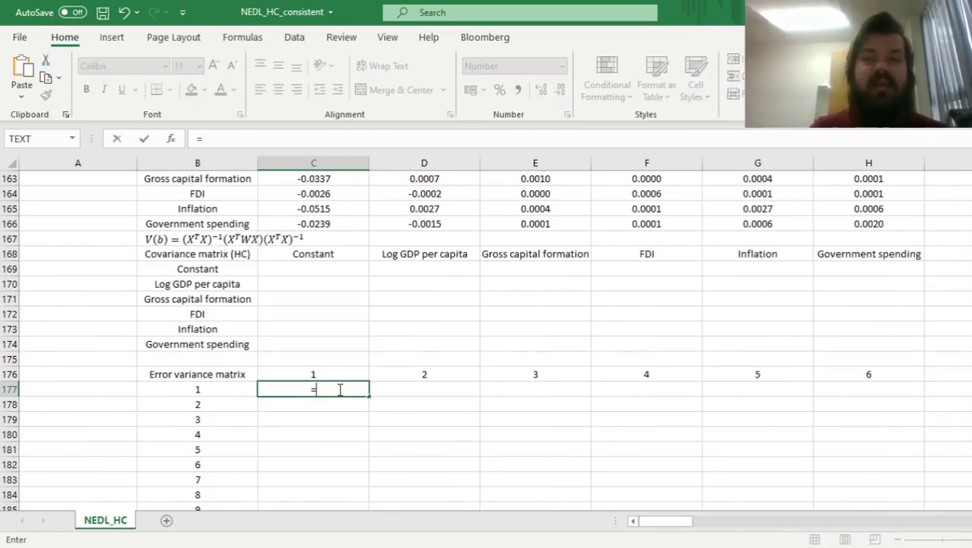
{"action": "type", "text": "IF"}
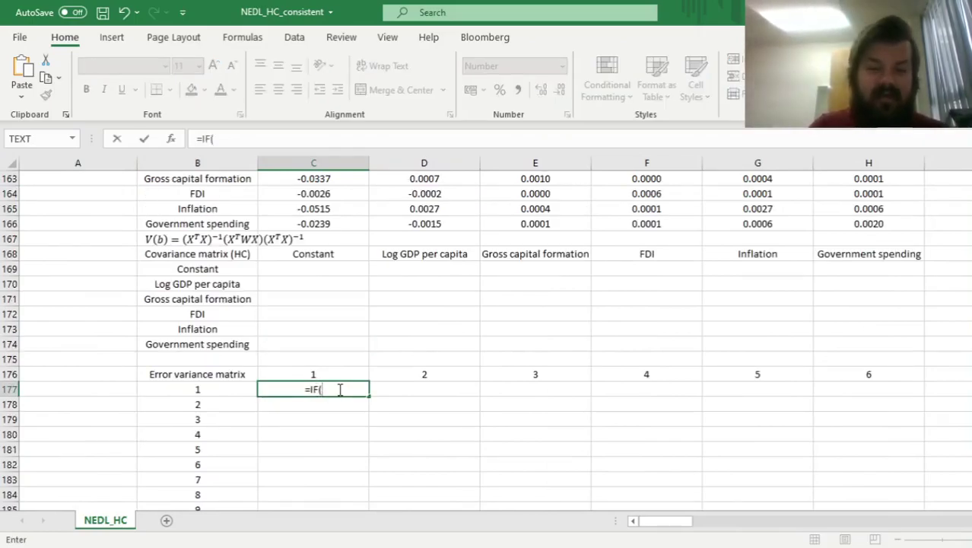
{"action": "type", "text": "("}
{"action": "left_click", "coordinate": [217, 387]}
{"action": "left_click", "coordinate": [215, 138]}
{"action": "type", "text": "$B177"}
{"action": "left_click", "coordinate": [254, 138]}
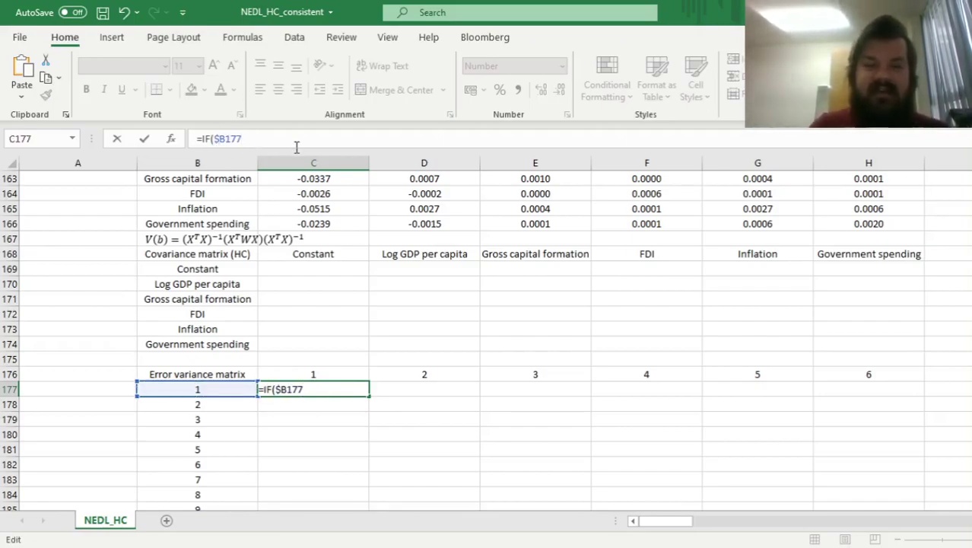
{"action": "type", "text": "="}
{"action": "left_click", "coordinate": [314, 374]}
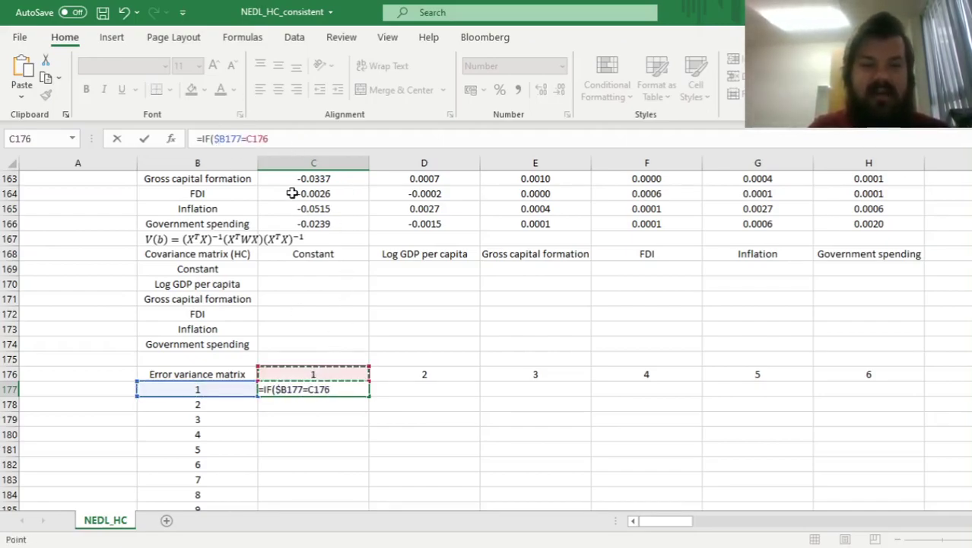
{"action": "left_click", "coordinate": [253, 139]}
{"action": "type", "text": "$176,"}
Complete the C177 formula so it returns the squared error $K2^2 when the condition is true and 0 otherwise.
{"action": "left_click", "coordinate": [937, 314]}
{"action": "key", "text": "ctrl+Up"}
{"action": "key", "text": "ctrl+Up"}
{"action": "key", "text": "ctrl+Up"}
{"action": "key", "text": "Right"}
{"action": "key", "text": "Right"}
{"action": "key", "text": "Right"}
{"action": "key", "text": "Left"}
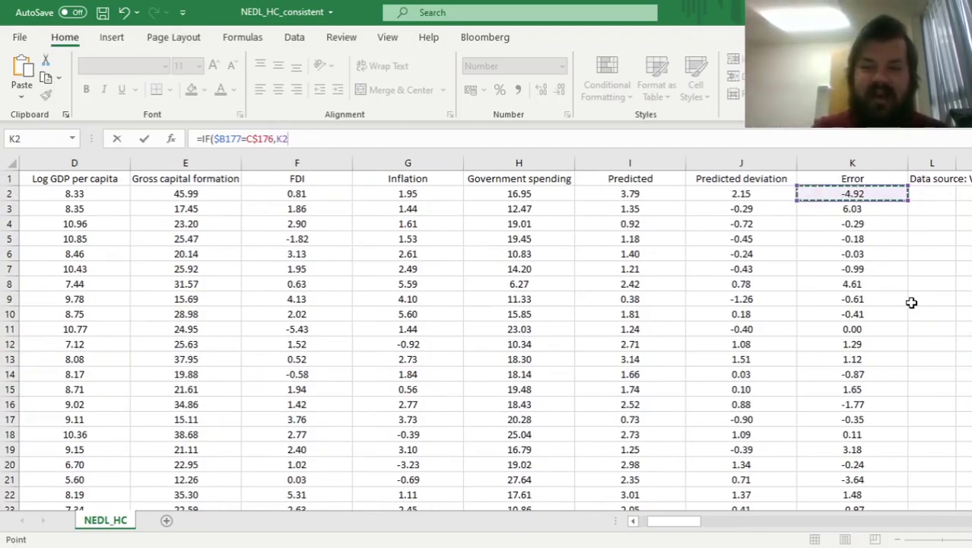
{"action": "left_click", "coordinate": [277, 138]}
{"action": "type", "text": "$K2"}
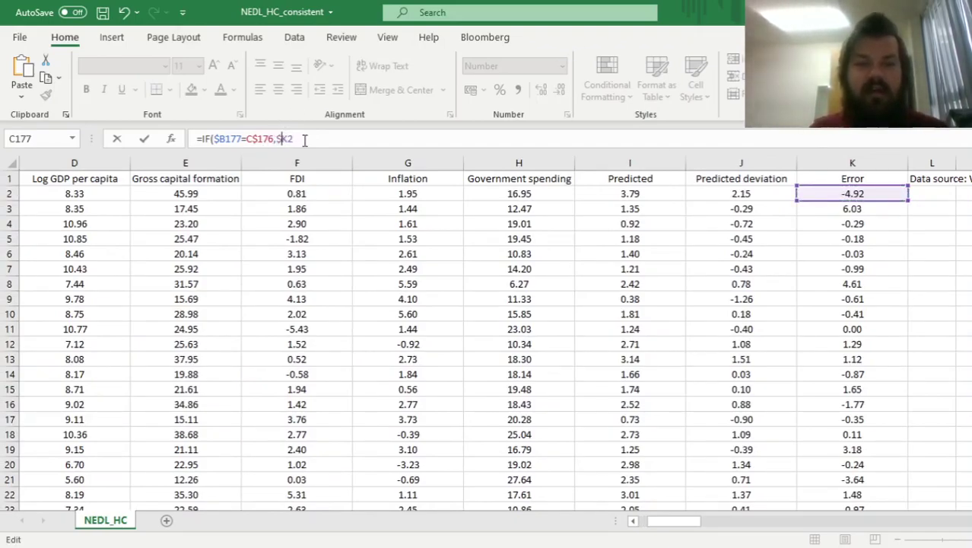
{"action": "type", "text": "^2,0"}
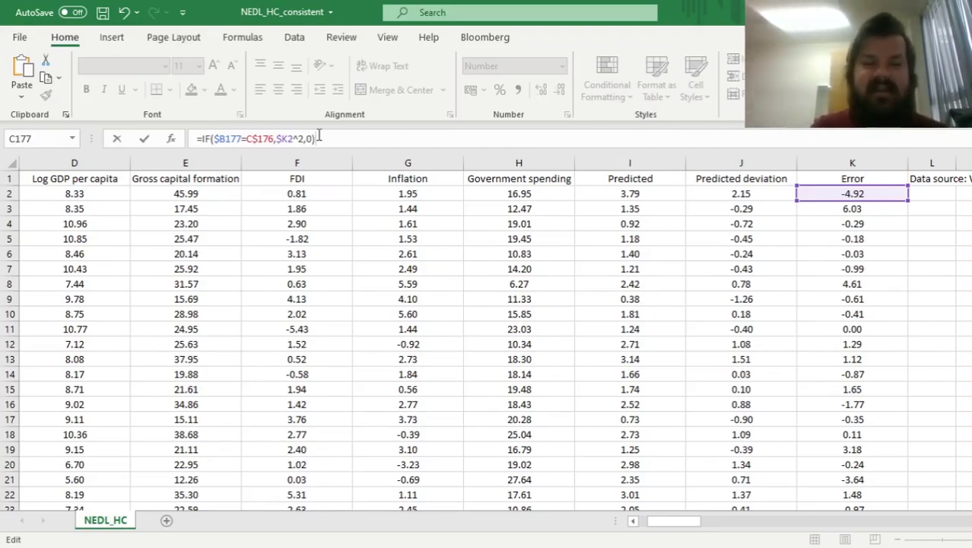
{"action": "key", "text": "Return"}
{"action": "key", "text": "Up"}
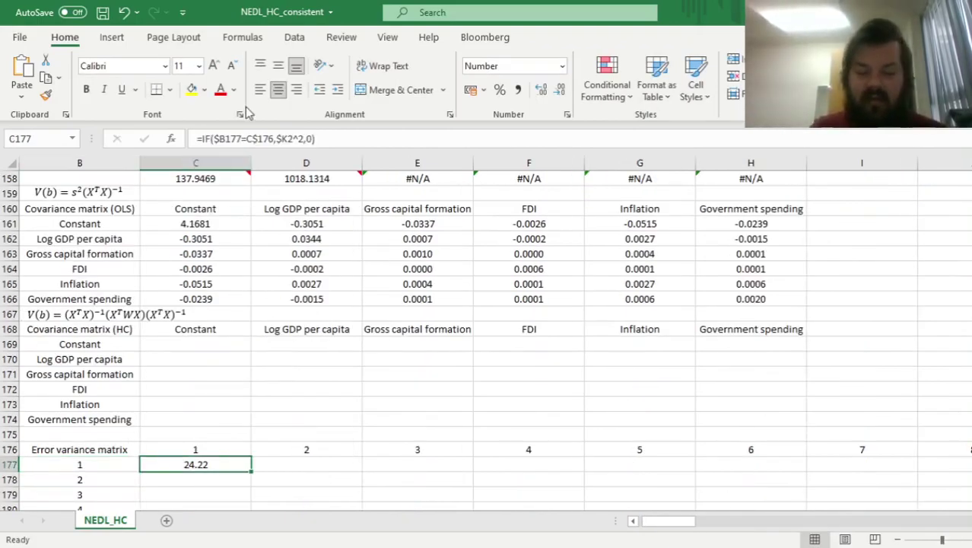
Fill the C177 formula across all 131 columns and down all 131 rows of the error variance matrix.
{"action": "key", "text": "Up"}
{"action": "key", "text": "Down"}
{"action": "key", "text": "ctrl+Right"}
{"action": "key", "text": "ctrl+Left"}
{"action": "key", "text": "ctrl+shift+Right"}
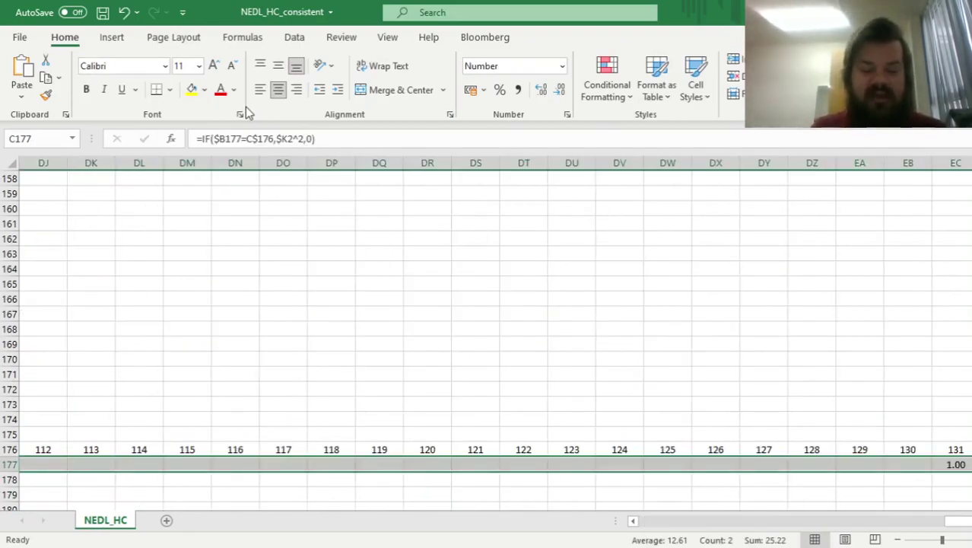
{"action": "key", "text": "ctrl+r"}
{"action": "key", "text": "ctrl+shift+Down"}
{"action": "key", "text": "ctrl+d"}
{"action": "left_click", "coordinate": [924, 479]}
{"action": "key", "text": "ctrl+Left"}
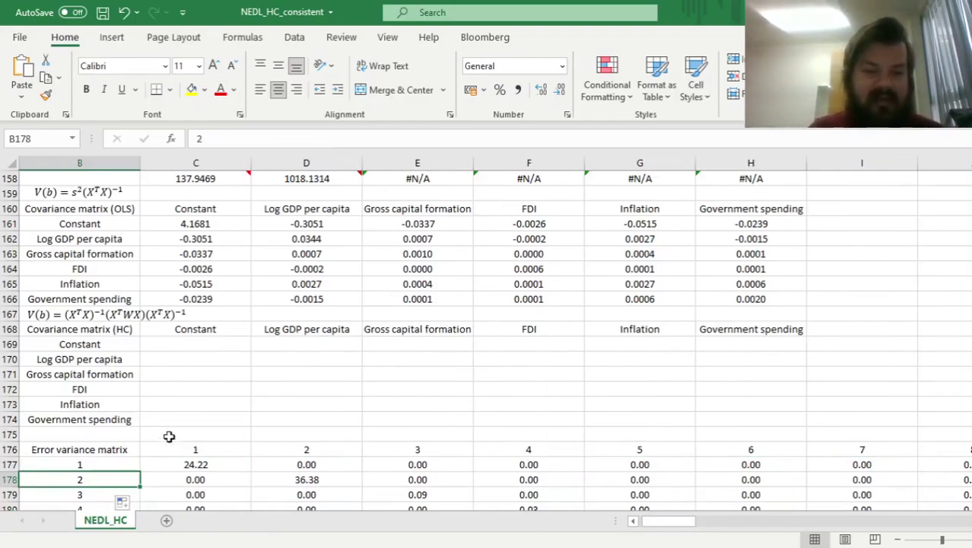
{"action": "scroll", "coordinate": [171, 438], "scroll_direction": "down", "scroll_amount": 4}
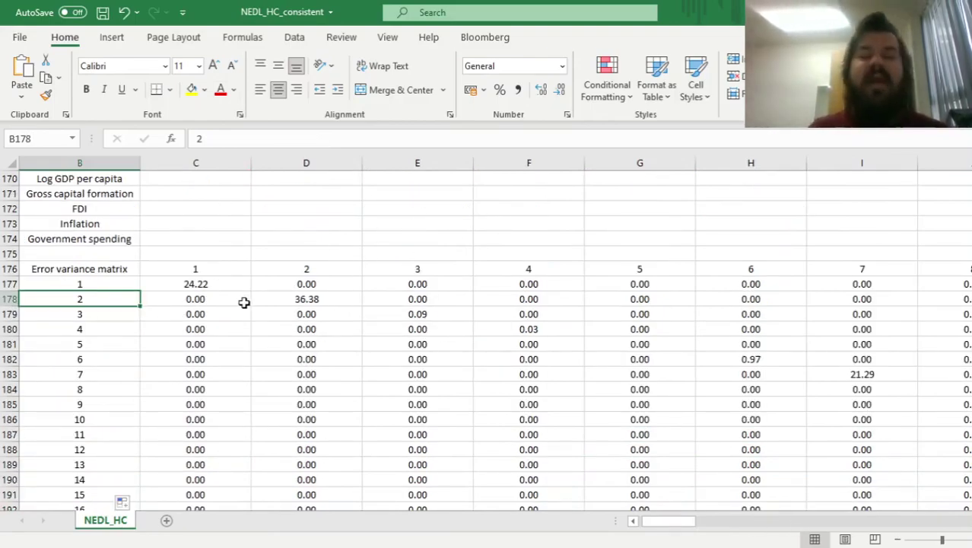
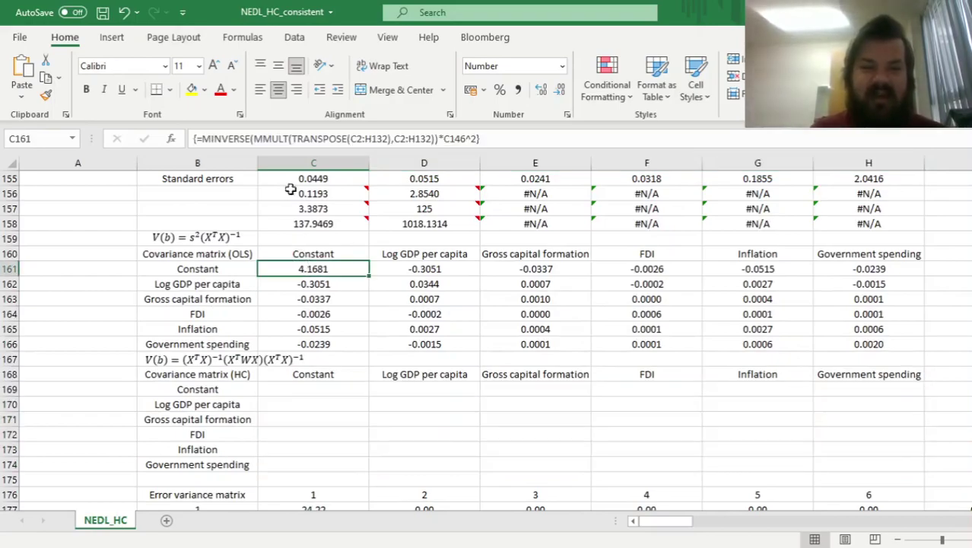
Copy MINVERSE(MMULT(TRANSPOSE(C2:H132),C2:H132)) from C161's formula and start the formula for C169:H174 with it.
{"action": "left_click_drag", "start_coordinate": [200, 138], "coordinate": [433, 149]}
{"action": "key", "text": "ctrl+c"}
{"action": "key", "text": "ctrl+shift+Return"}
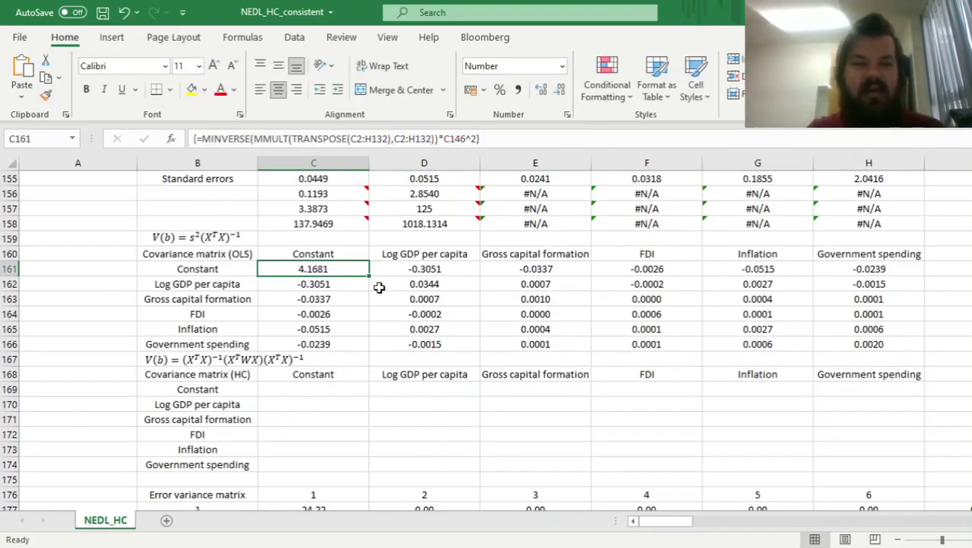
{"action": "left_click_drag", "start_coordinate": [306, 388], "coordinate": [871, 463]}
{"action": "left_click", "coordinate": [219, 139]}
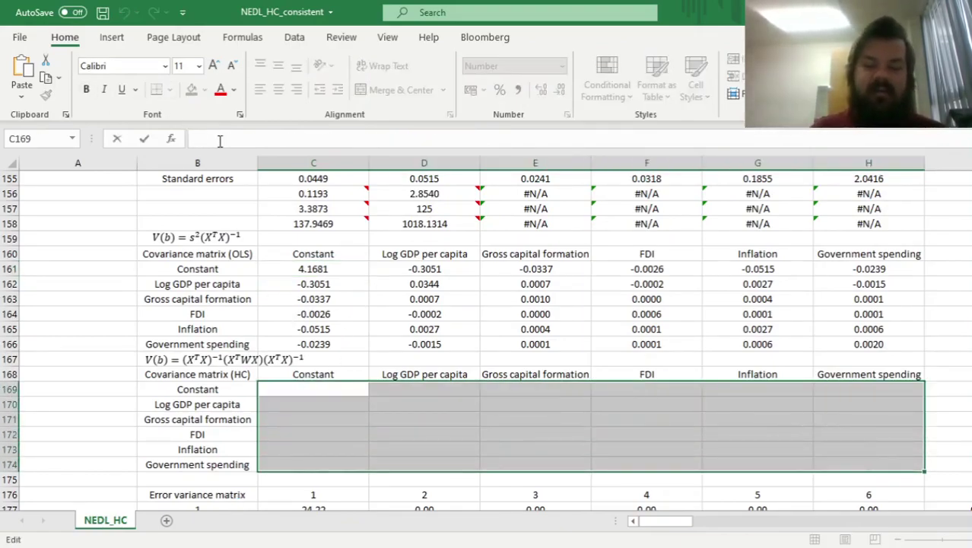
{"action": "type", "text": "="}
{"action": "key", "text": "ctrl+v"}
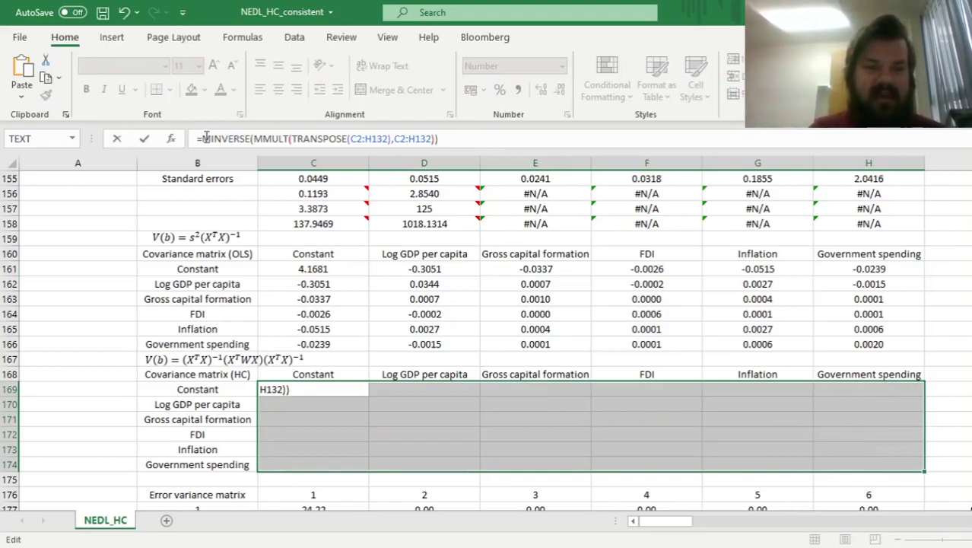
Wrap the MINVERSE term of the C169:H174 formula in MMULT and add a nested MMULT starting with TRANSPOSE(C2:H132).
{"action": "left_click", "coordinate": [205, 139]}
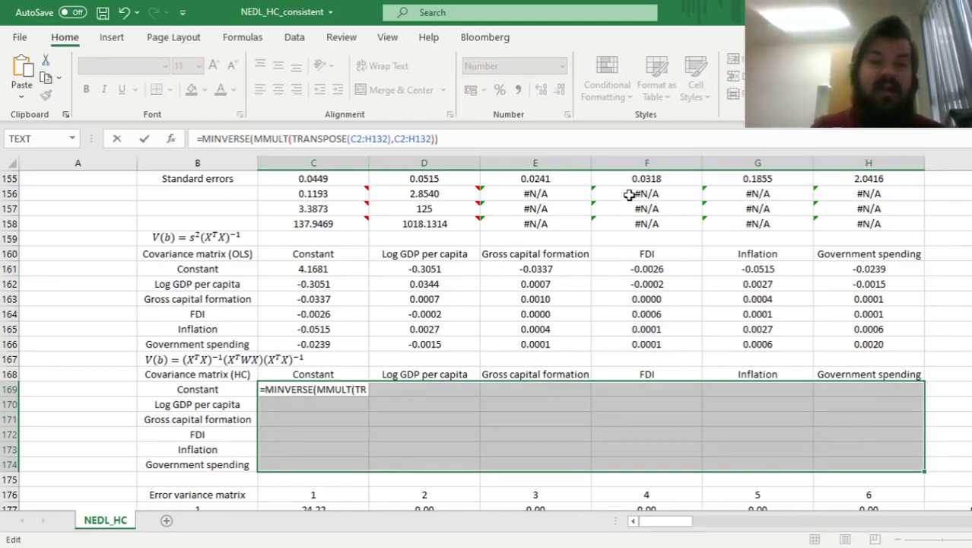
{"action": "type", "text": "MMULT("}
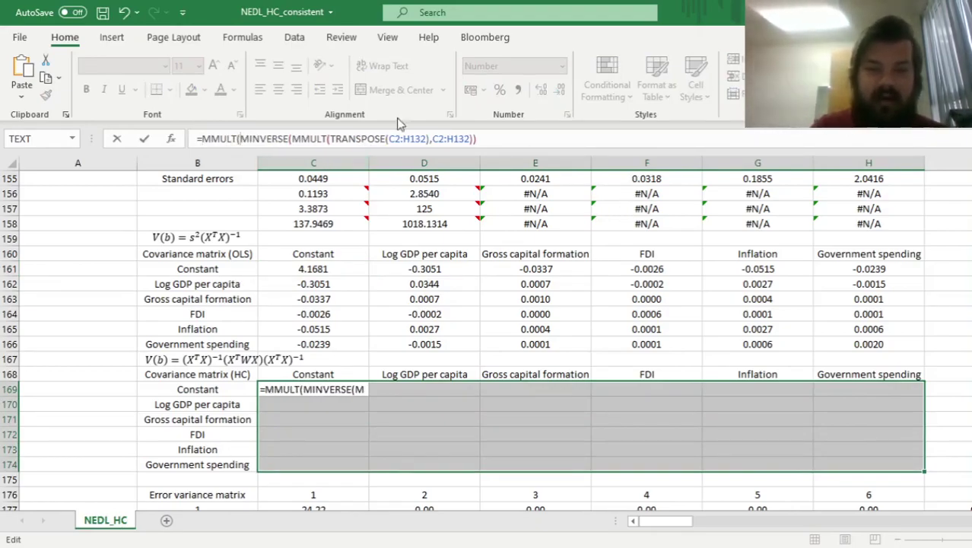
{"action": "left_click", "coordinate": [507, 143]}
{"action": "type", "text": ",MMULT("}
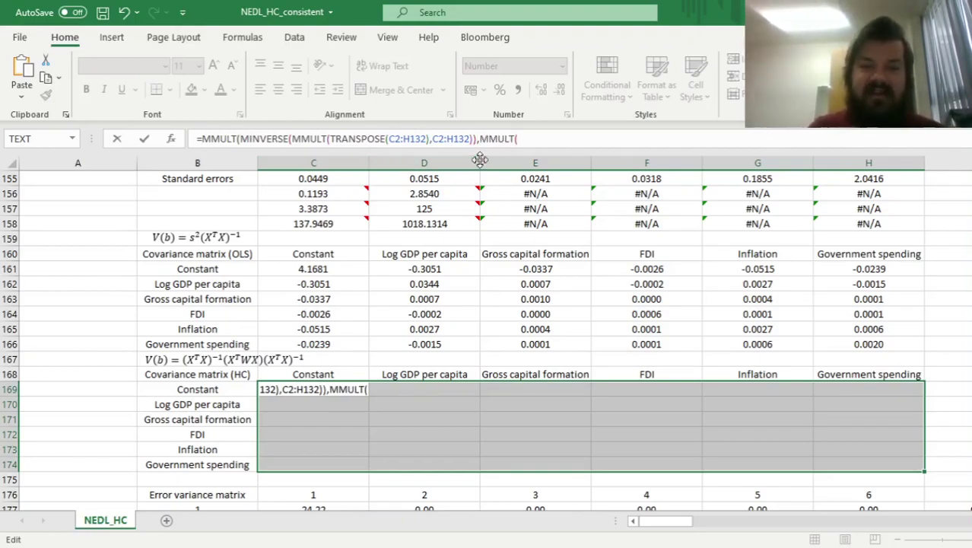
{"action": "left_click_drag", "start_coordinate": [332, 140], "coordinate": [411, 139]}
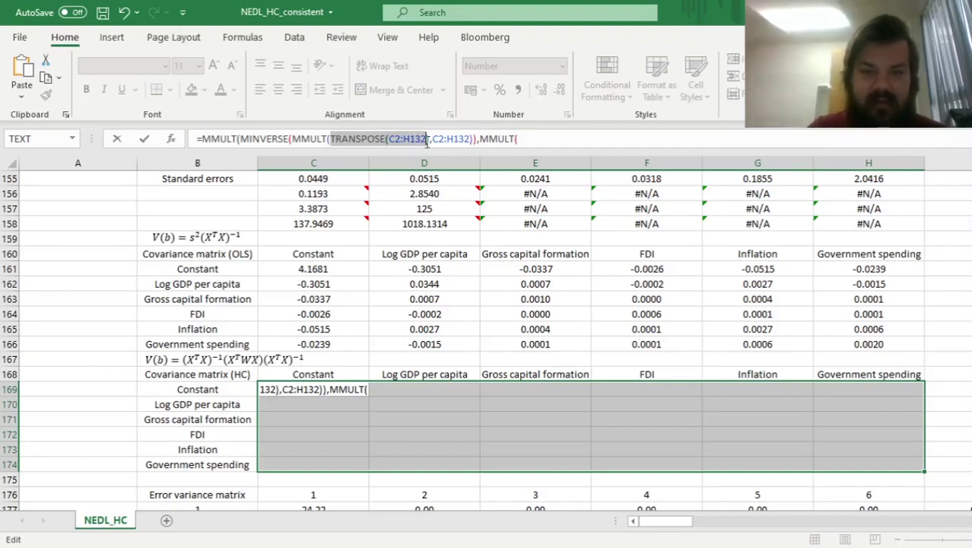
{"action": "left_click", "coordinate": [556, 136]}
{"action": "type", "text": "TRANSPOSE(C2:H132)"}
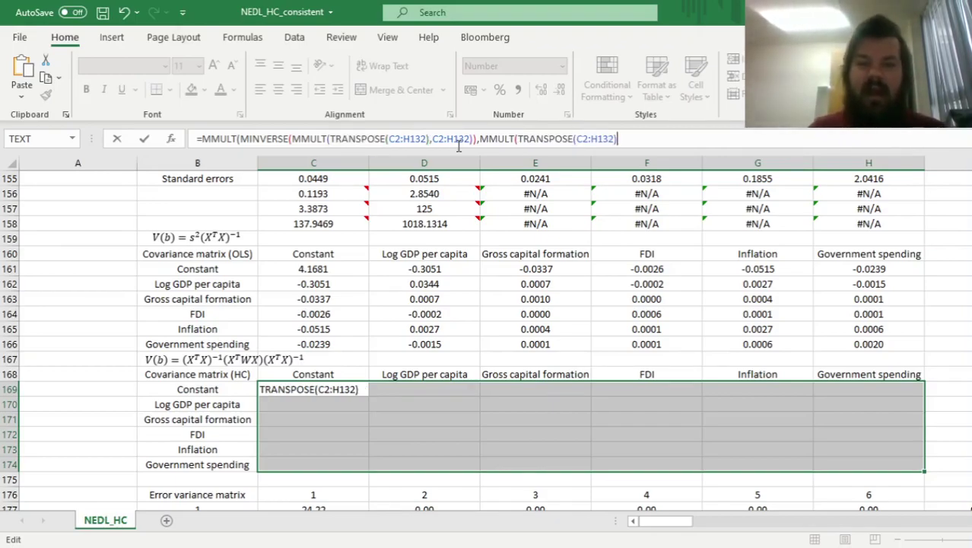
Extend the formula with a further MMULT(C177:EC307,C2:H132), multiplying the error variance matrix by the regressors, and close the open brackets.
{"action": "type", "text": "MMULT("}
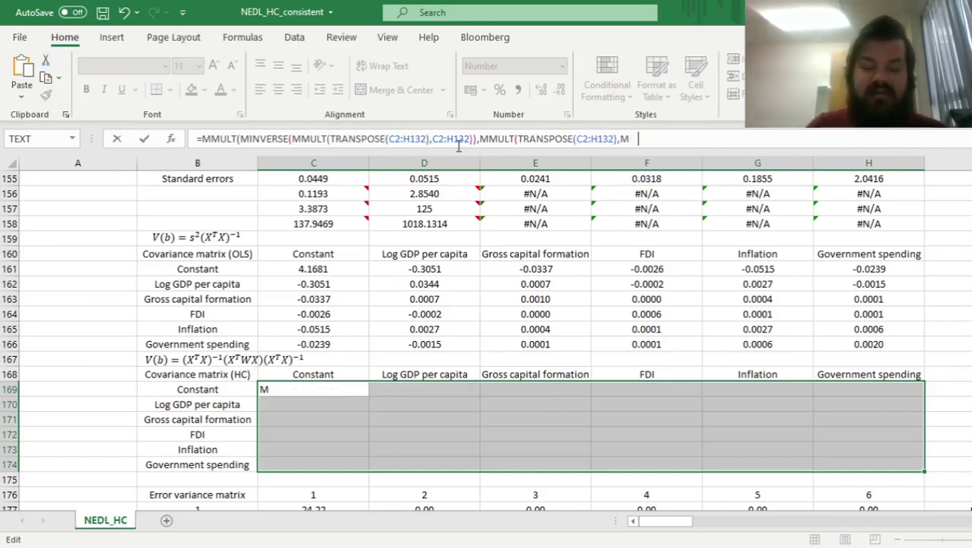
{"action": "scroll", "coordinate": [371, 349], "scroll_direction": "down", "scroll_amount": 3}
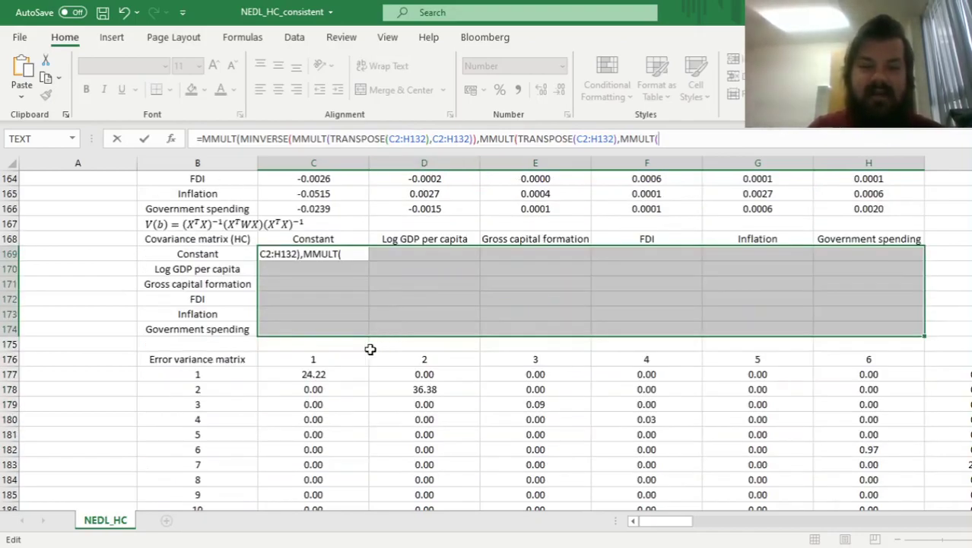
{"action": "left_click", "coordinate": [325, 374]}
{"action": "key", "text": "ctrl+shift+Right"}
{"action": "key", "text": "ctrl+shift+Down"}
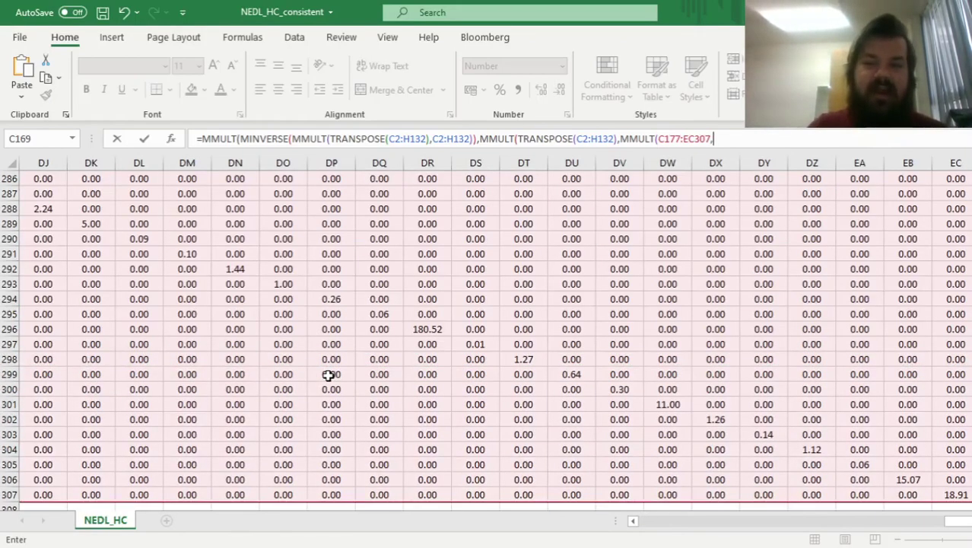
{"action": "type", "text": ","}
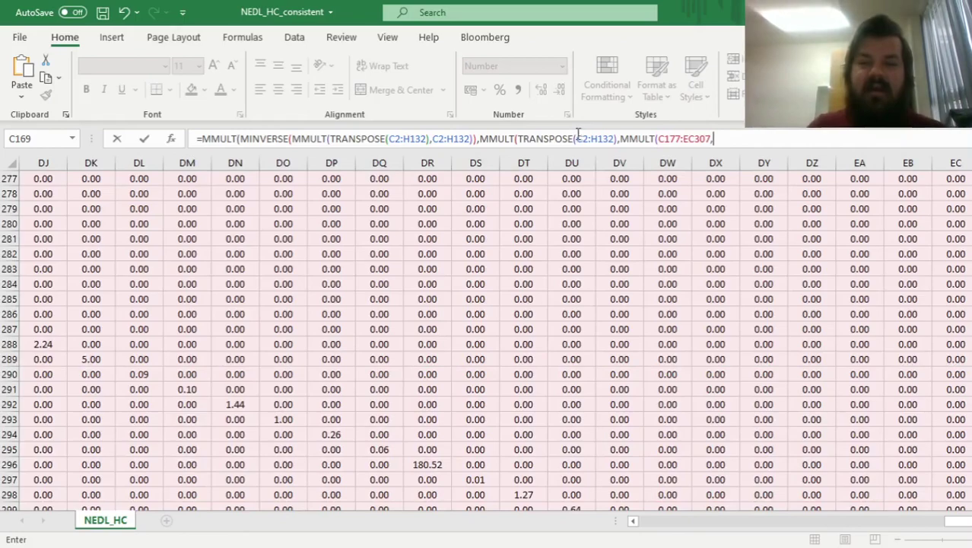
{"action": "mouse_move", "coordinate": [578, 133]}
{"action": "left_mouse_down"}
{"action": "mouse_move", "coordinate": [617, 138]}
{"action": "mouse_move", "coordinate": [581, 131]}
{"action": "left_mouse_up"}
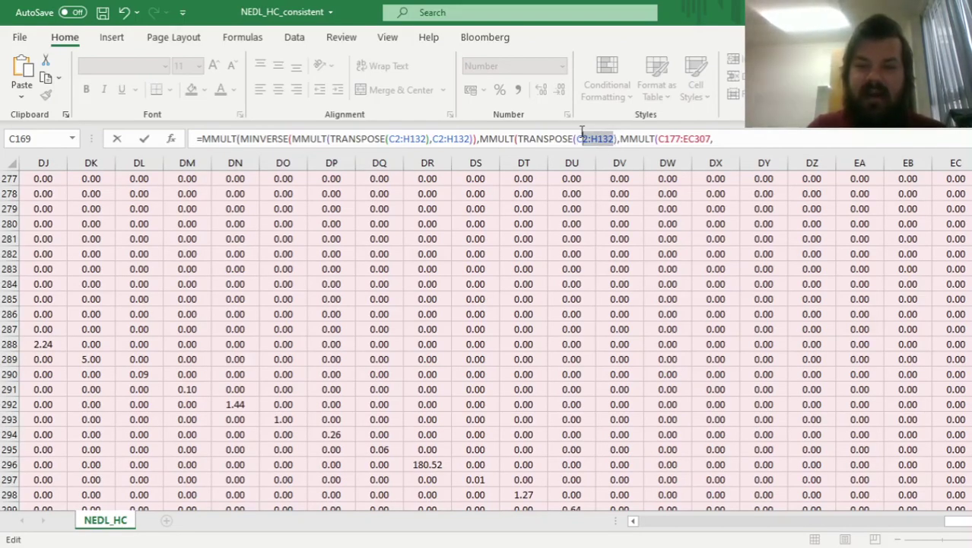
{"action": "key", "text": "ctrl+c"}
{"action": "left_click", "coordinate": [731, 135]}
{"action": "key", "text": "ctrl+v"}
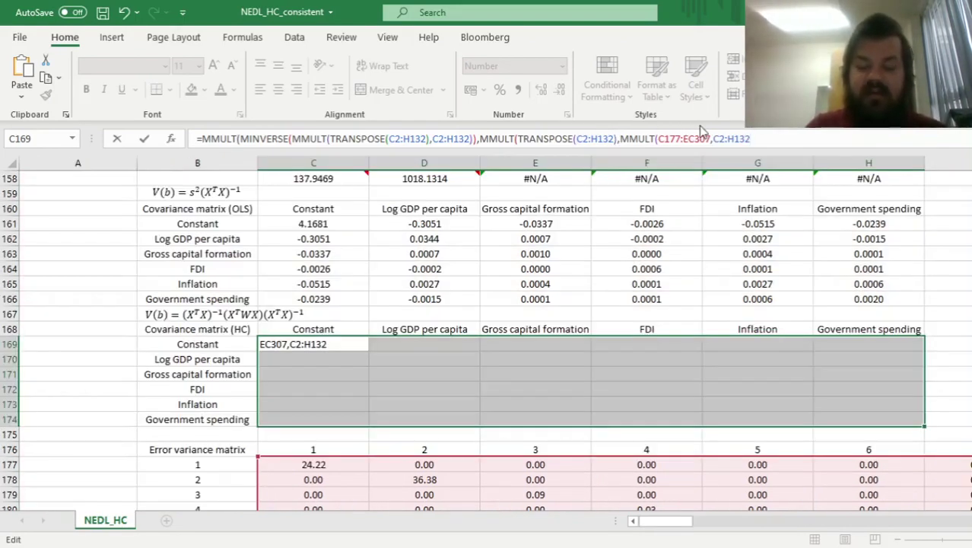
{"action": "type", "text": "))"}
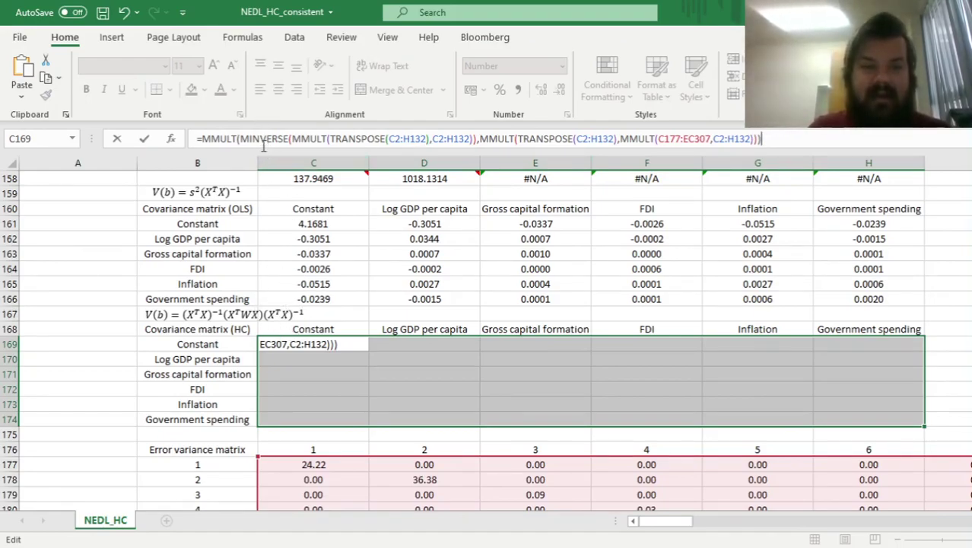
Wrap the formula in an outer MMULT, append MINVERSE(MMULT(TRANSPOSE(C2:H132),C2:H132)) as the last factor, and enter it as an array formula in C169:H174.
{"action": "left_click_drag", "start_coordinate": [243, 139], "coordinate": [476, 140]}
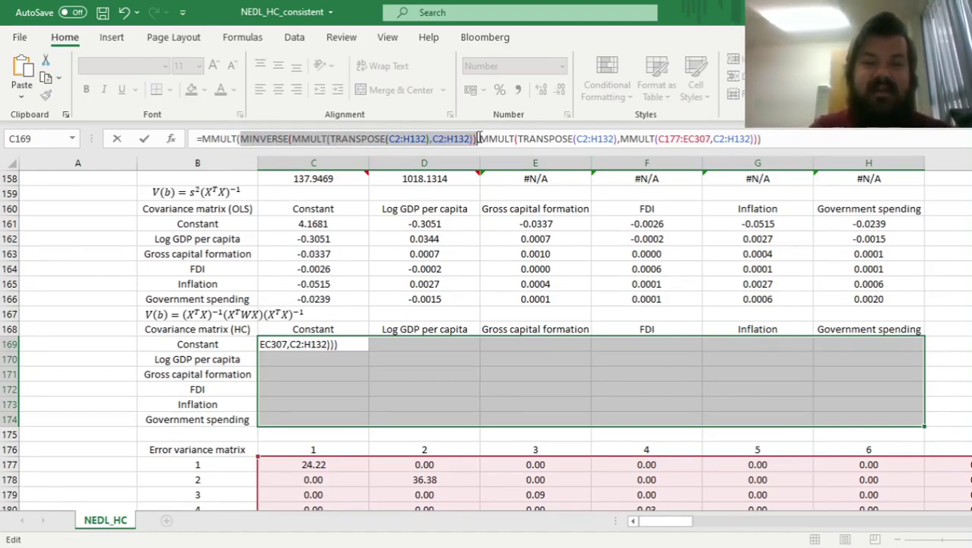
{"action": "left_click", "coordinate": [489, 138]}
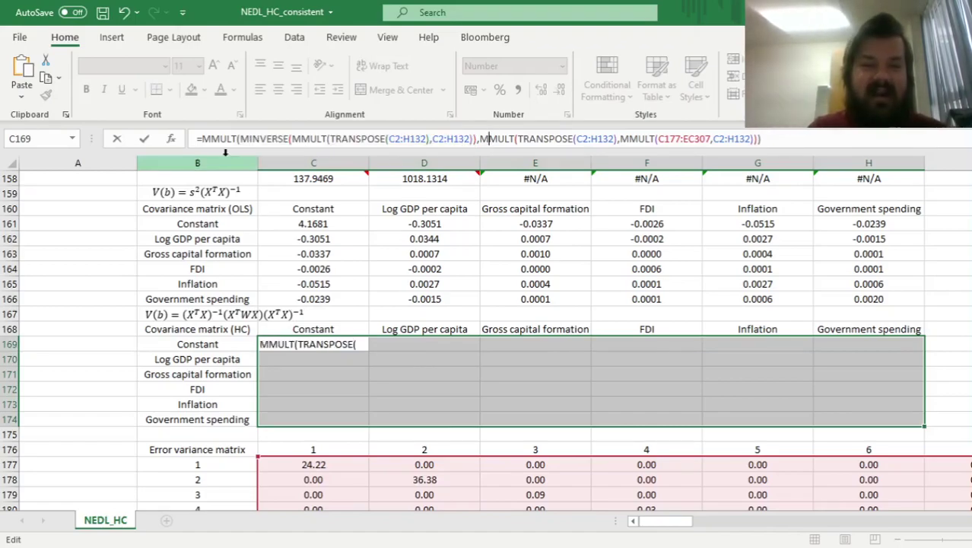
{"action": "left_click", "coordinate": [207, 140]}
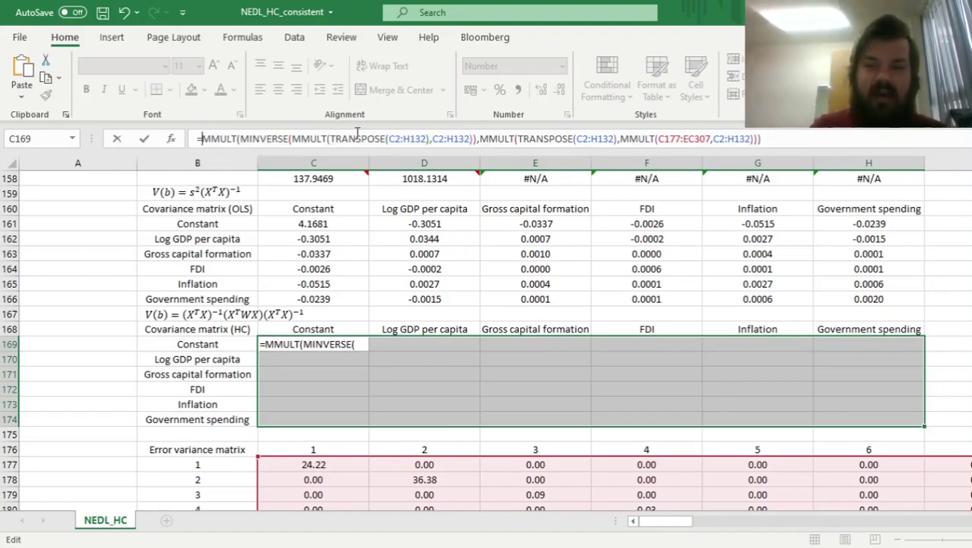
{"action": "type", "text": "MMULT("}
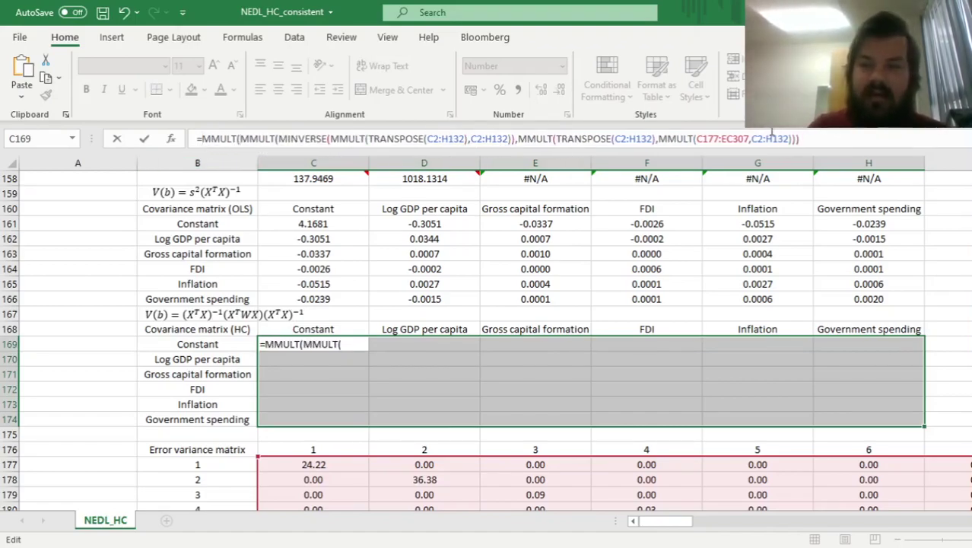
{"action": "left_click", "coordinate": [823, 141]}
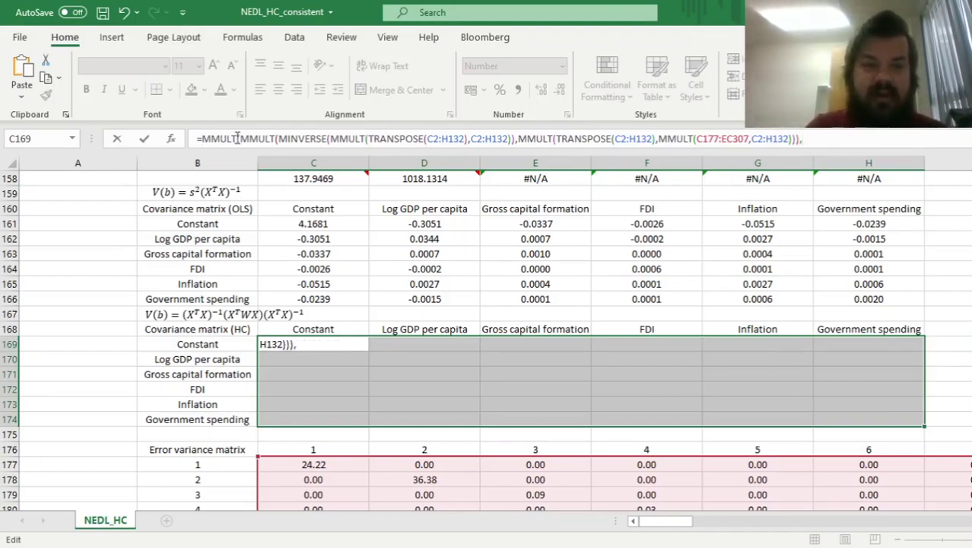
{"action": "left_click", "coordinate": [279, 138]}
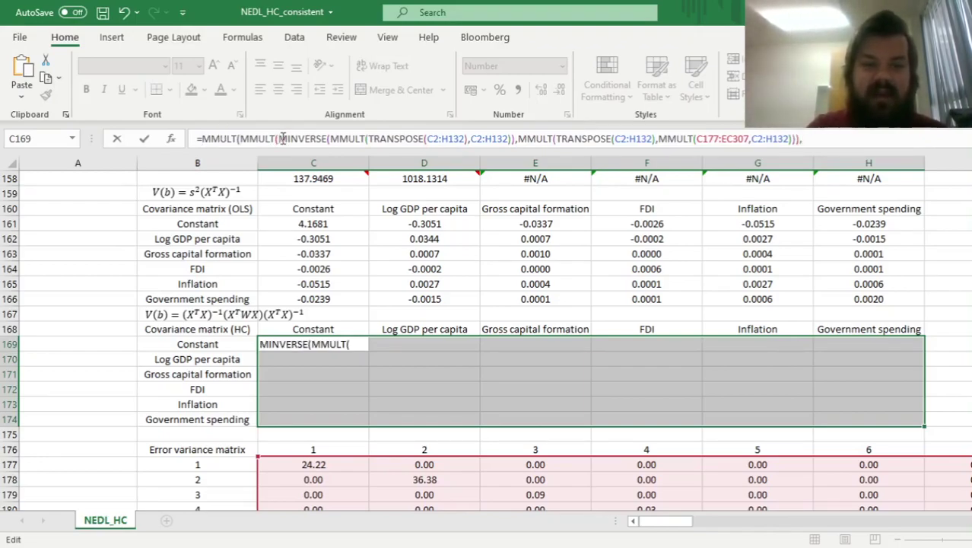
{"action": "left_click_drag", "start_coordinate": [282, 139], "coordinate": [512, 140]}
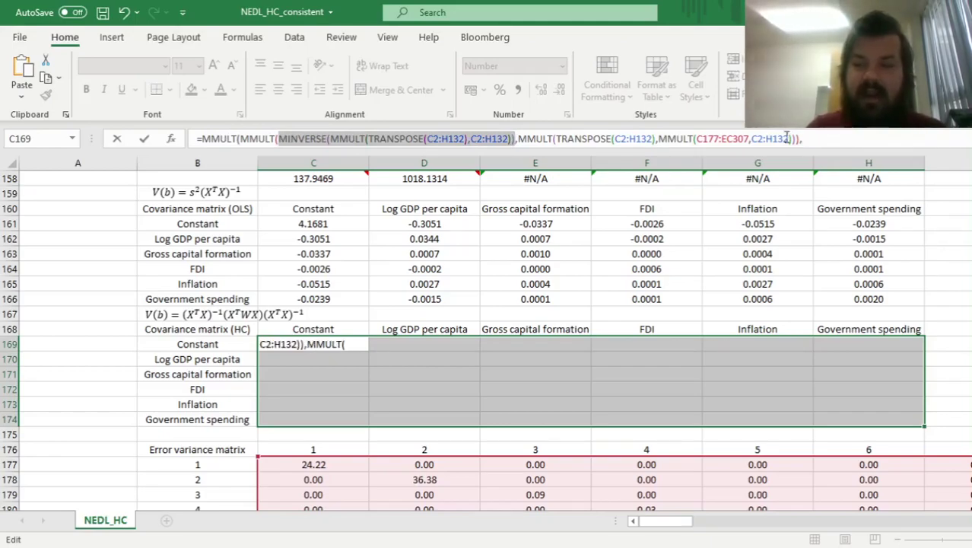
{"action": "left_click", "coordinate": [515, 140]}
{"action": "key", "text": "alt+Return"}
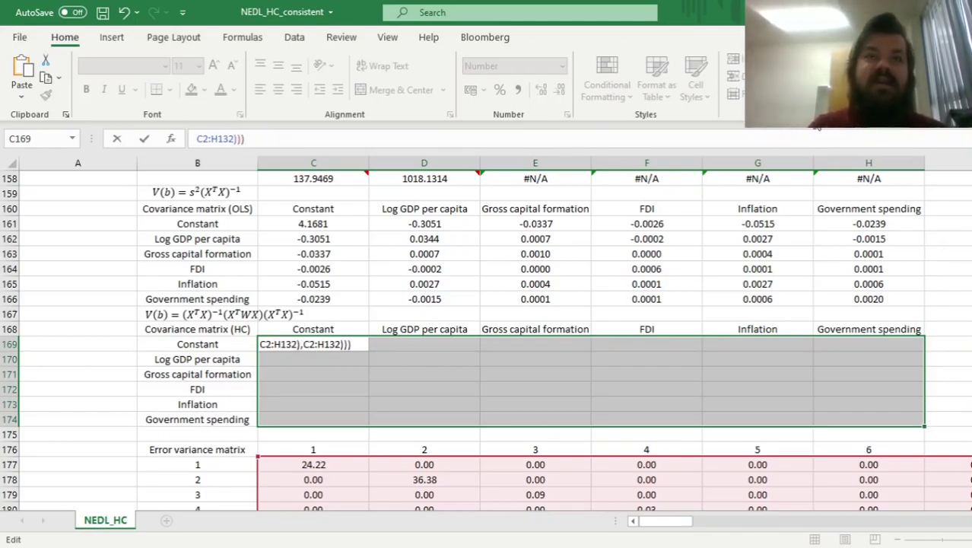
{"action": "key", "text": "ctrl+shift+Return"}
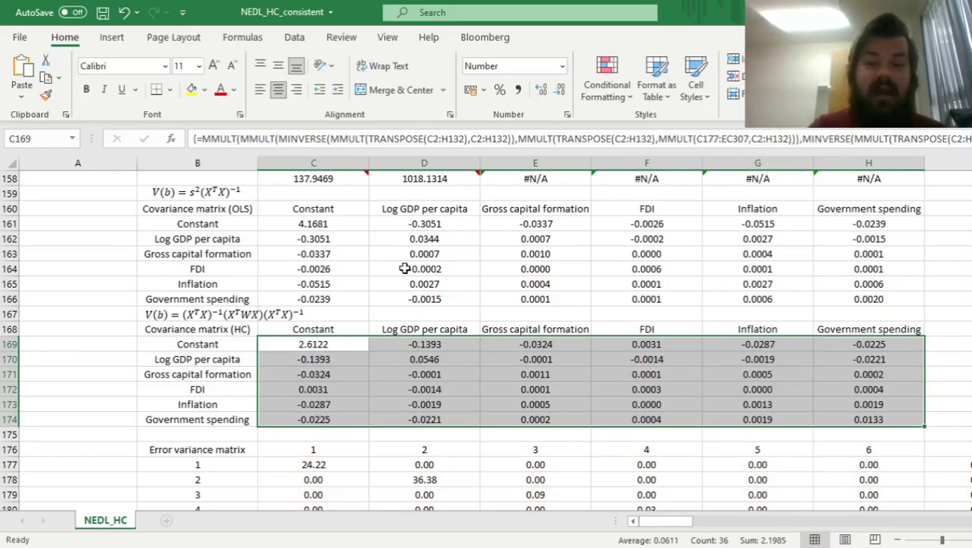
Select the diagonal variances C169, D170, E171, F172, G173 and H174 of the HC covariance matrix together.
{"action": "left_click", "coordinate": [331, 344]}
{"action": "left_click", "coordinate": [422, 357], "text": "ctrl"}
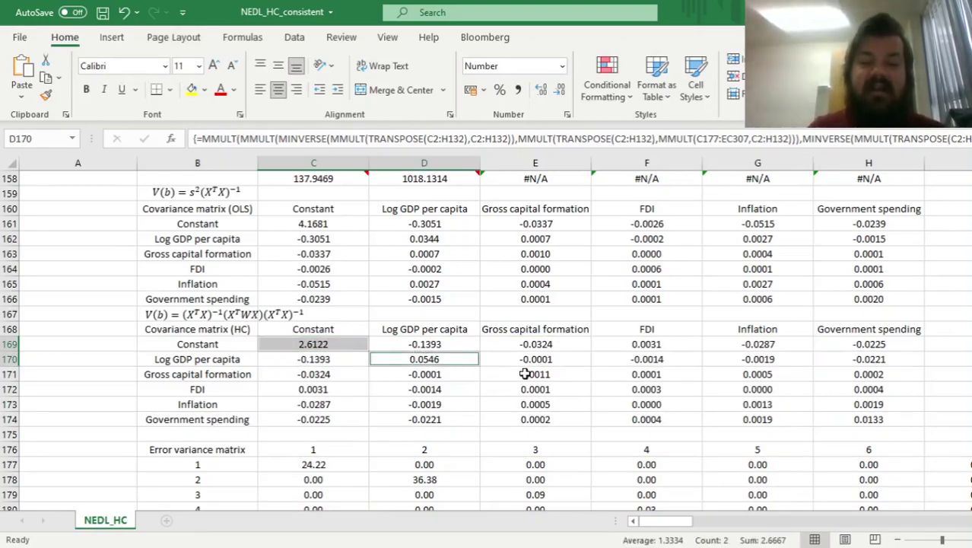
{"action": "left_click", "coordinate": [528, 374], "text": "ctrl"}
{"action": "left_click", "coordinate": [647, 390], "text": "ctrl"}
{"action": "left_click", "coordinate": [778, 404], "text": "ctrl"}
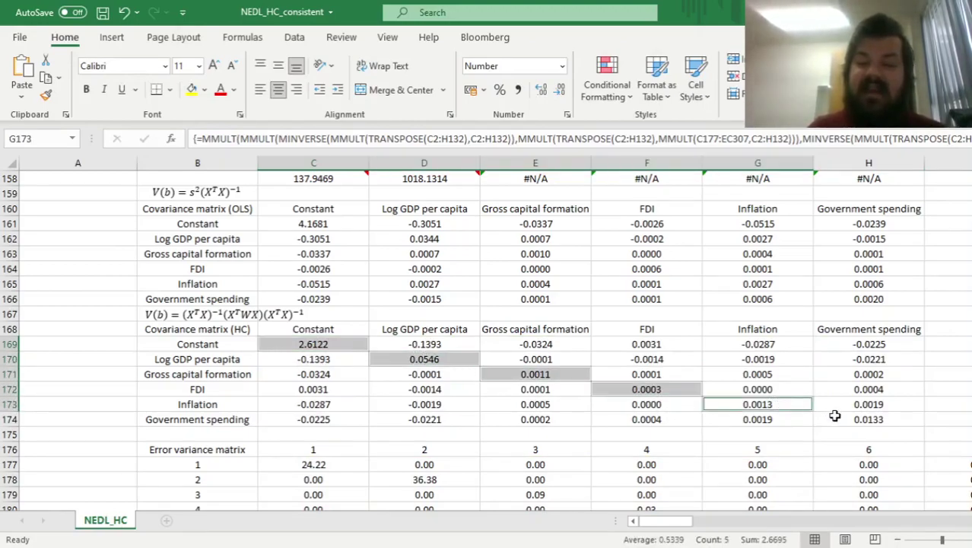
{"action": "left_click", "coordinate": [833, 417], "text": "ctrl"}
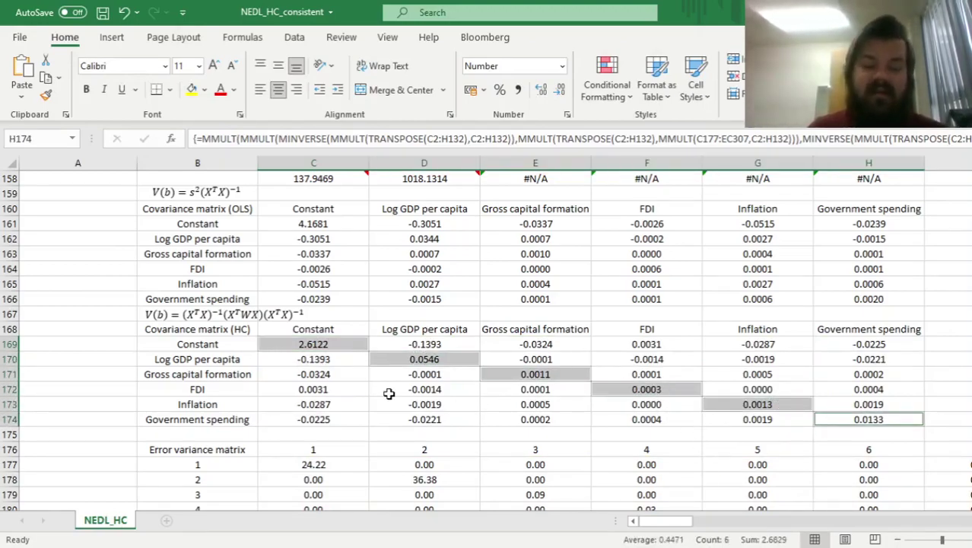
Calculate the heteroskedasticity-consistent standard error of the constant in G136 with =SQRT(C169).
{"action": "scroll", "coordinate": [454, 414], "scroll_direction": "up", "scroll_amount": 5}
{"action": "scroll", "coordinate": [455, 414], "scroll_direction": "up", "scroll_amount": 5}
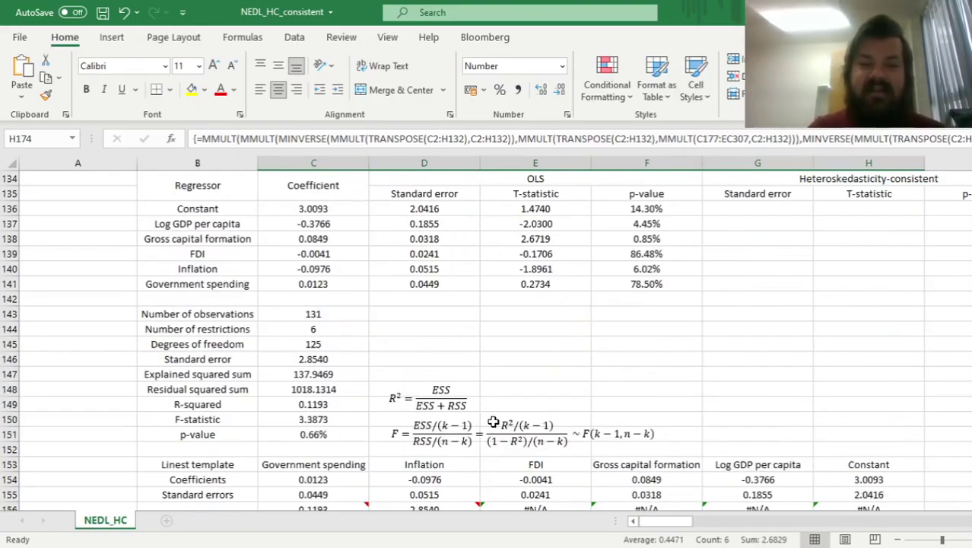
{"action": "left_click", "coordinate": [771, 300]}
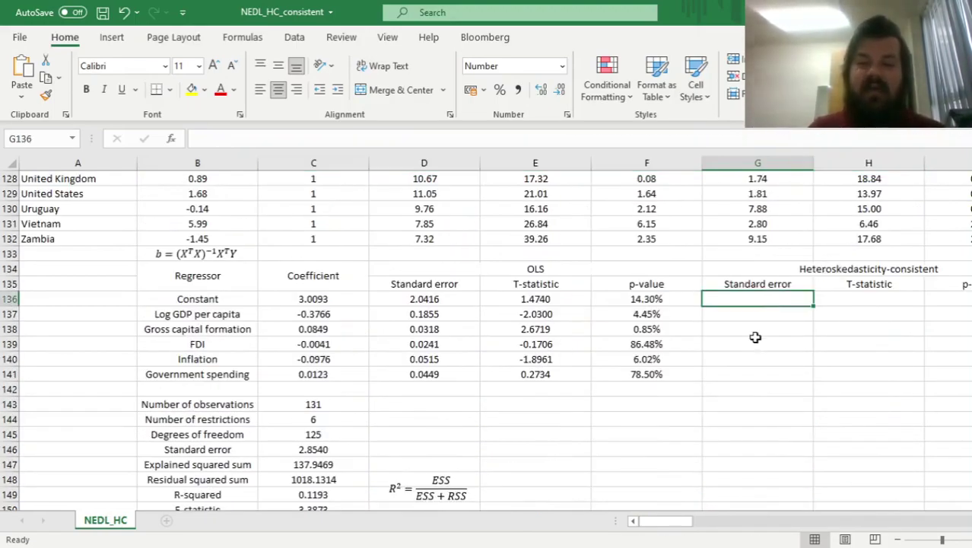
{"action": "type", "text": "="}
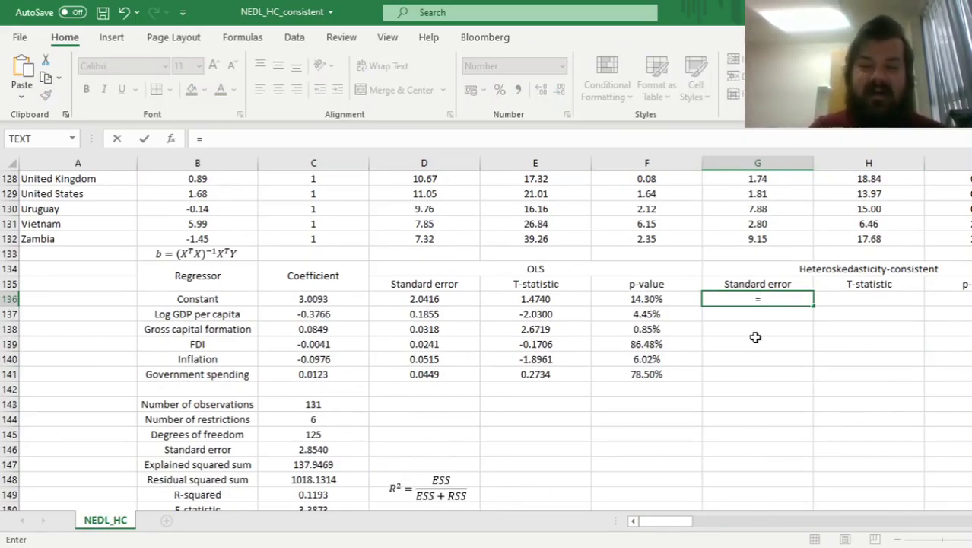
{"action": "type", "text": "SQRT("}
{"action": "scroll", "coordinate": [570, 369], "scroll_direction": "down", "scroll_amount": 5}
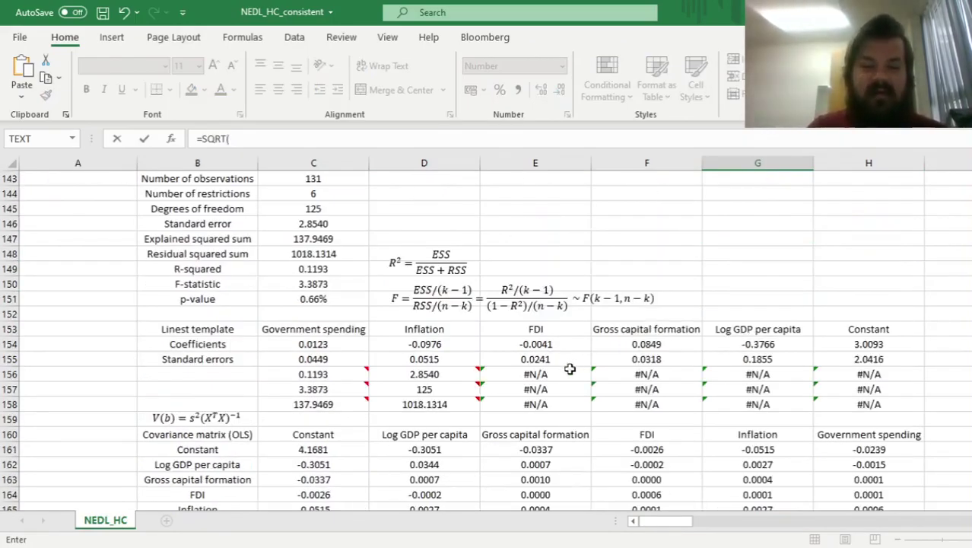
{"action": "scroll", "coordinate": [312, 450], "scroll_direction": "down", "scroll_amount": 3}
{"action": "left_click", "coordinate": [318, 435]}
{"action": "key", "text": "Return"}
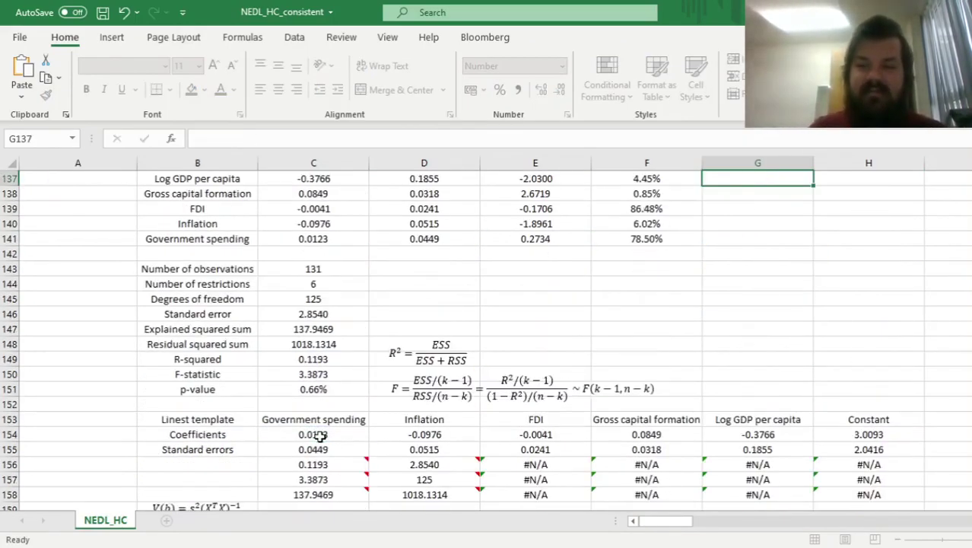
{"action": "key", "text": "Up"}
{"action": "key", "text": "Up"}
{"action": "key", "text": "Up"}
{"action": "key", "text": "Down"}
{"action": "key", "text": "Down"}
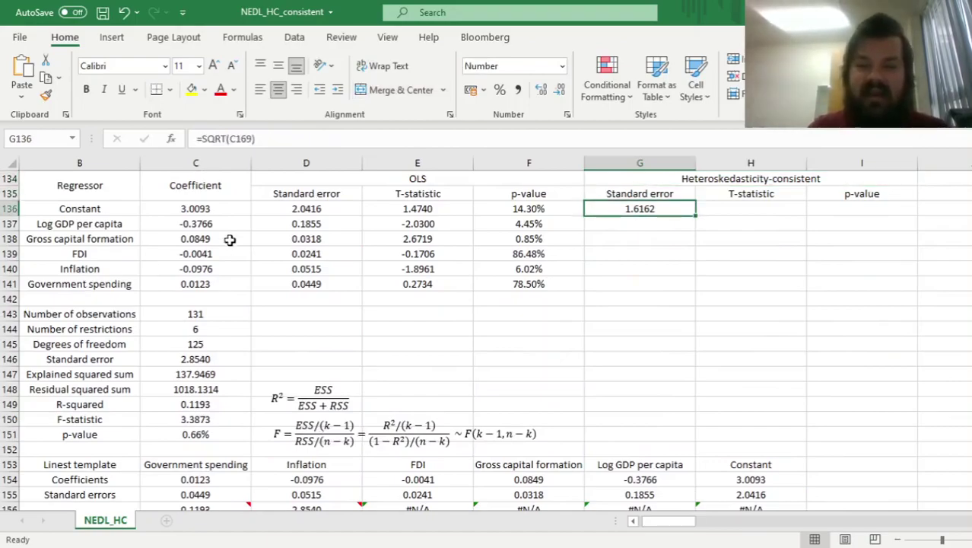
Fill the G136 formula down to G141 and change the Log GDP per capita standard error in G137 to =SQRT(D170).
{"action": "double_click", "coordinate": [695, 216]}
{"action": "left_click", "coordinate": [662, 223]}
{"action": "left_click", "coordinate": [238, 139]}
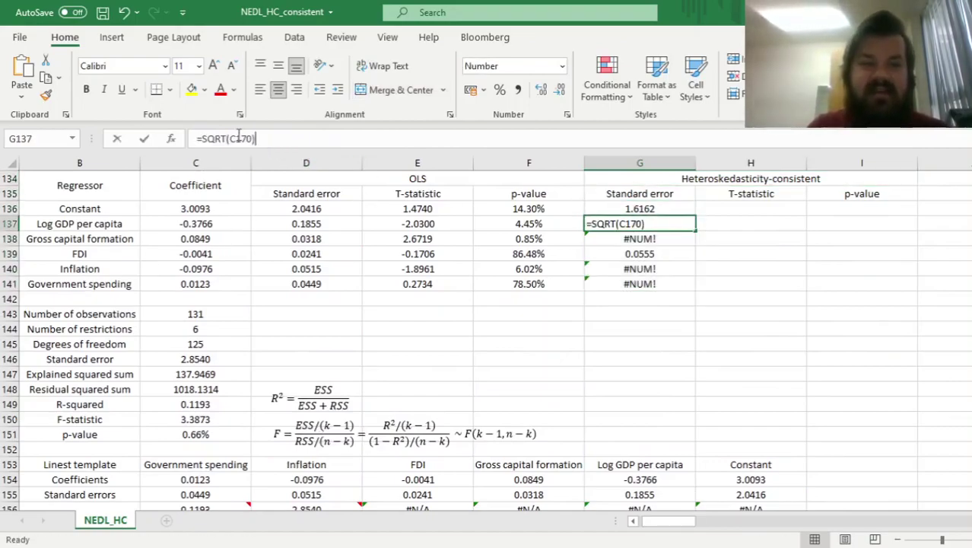
{"action": "key", "text": "BackSpace"}
{"action": "type", "text": "D"}
{"action": "key", "text": "Return"}
Point the standard error formulas at the matrix diagonal, using =SQRT(E171) for Gross capital formation in G138 and =SQRT(F172) for FDI in G139.
{"action": "left_click", "coordinate": [238, 138]}
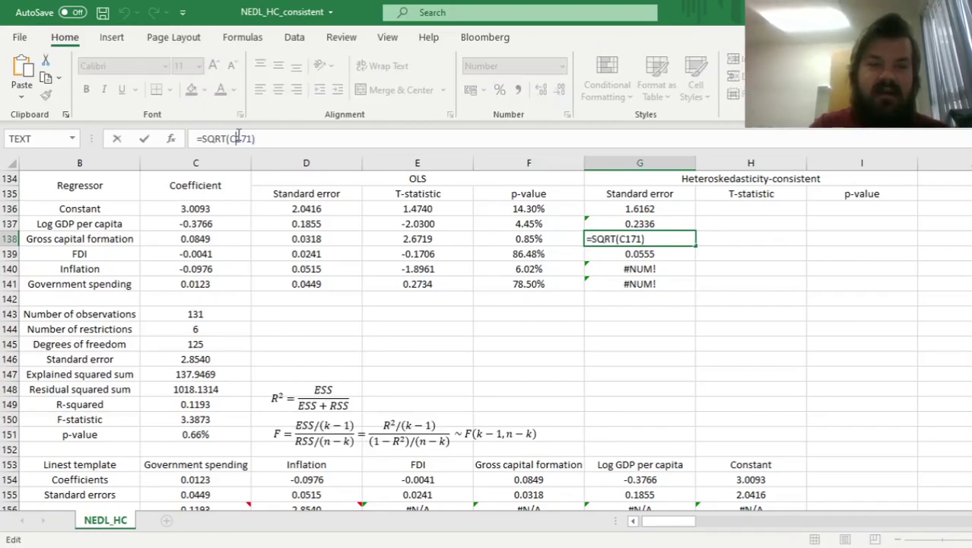
{"action": "key", "text": "BackSpace"}
{"action": "type", "text": "D"}
{"action": "key", "text": "Return"}
{"action": "left_click", "coordinate": [238, 138]}
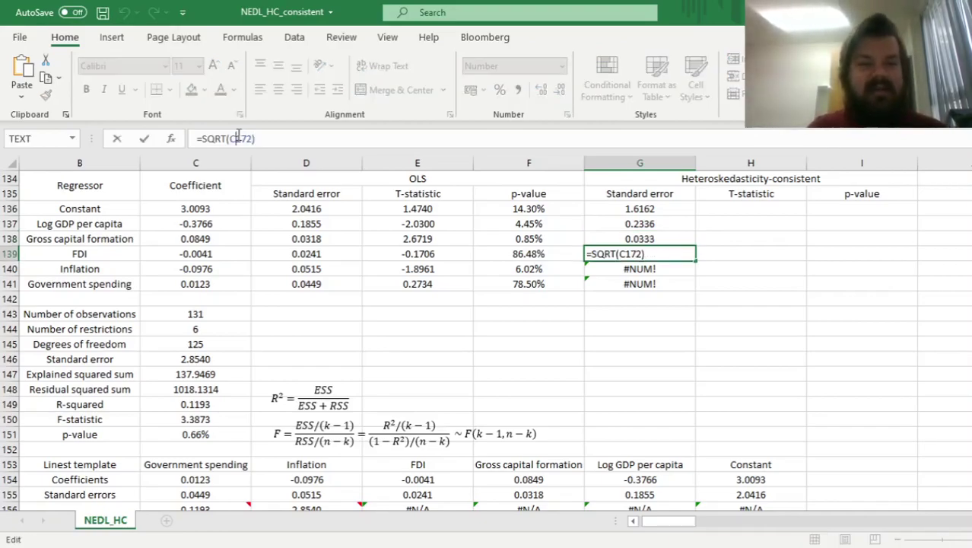
{"action": "key", "text": "BackSpace"}
{"action": "type", "text": "D"}
{"action": "key", "text": "Return"}
Point the remaining standard error formulas at the matrix diagonal, using =SQRT(G173) for Inflation in G140 and =SQRT(H174) for Government spending in G141.
{"action": "left_click", "coordinate": [238, 139]}
{"action": "key", "text": "BackSpace"}
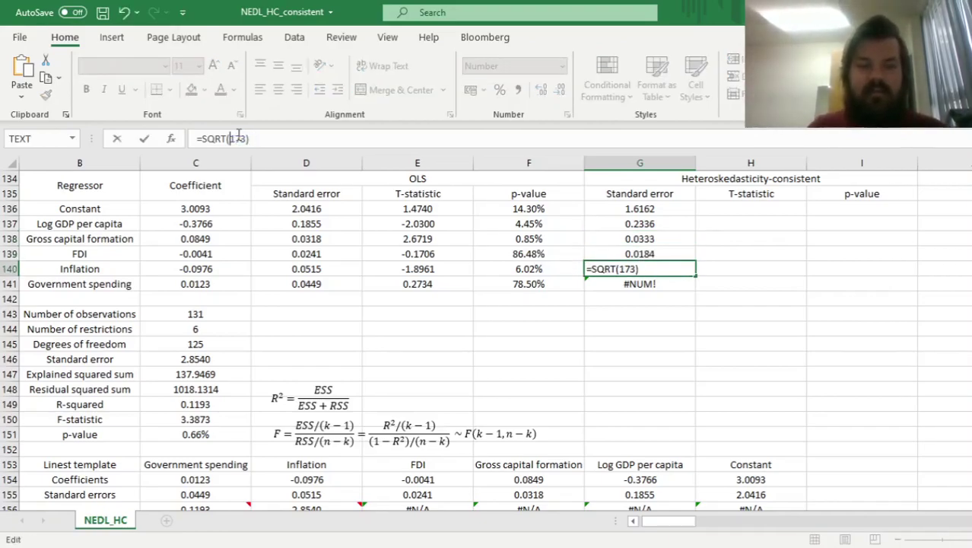
{"action": "type", "text": "D"}
{"action": "key", "text": "Return"}
{"action": "left_click", "coordinate": [238, 138]}
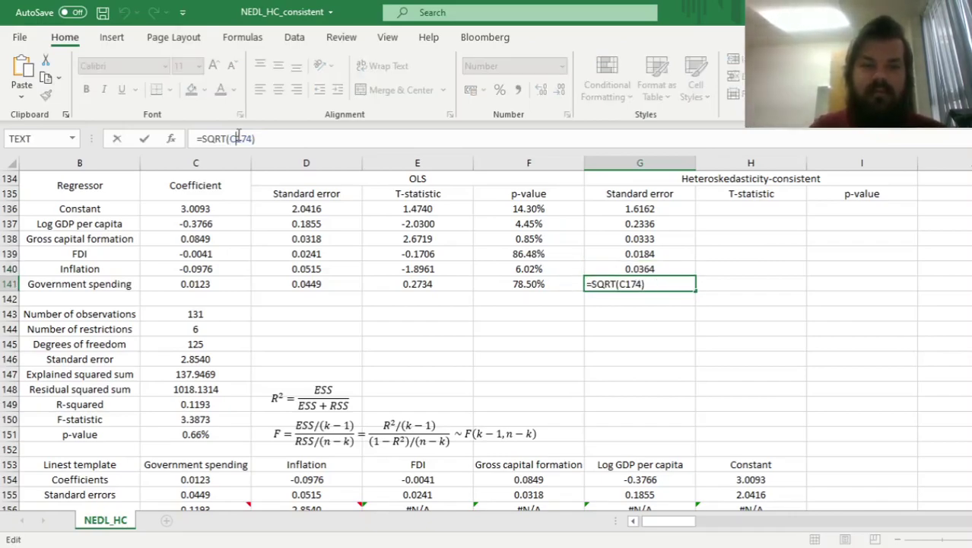
{"action": "key", "text": "BackSpace"}
{"action": "type", "text": "D"}
{"action": "key", "text": "Return"}
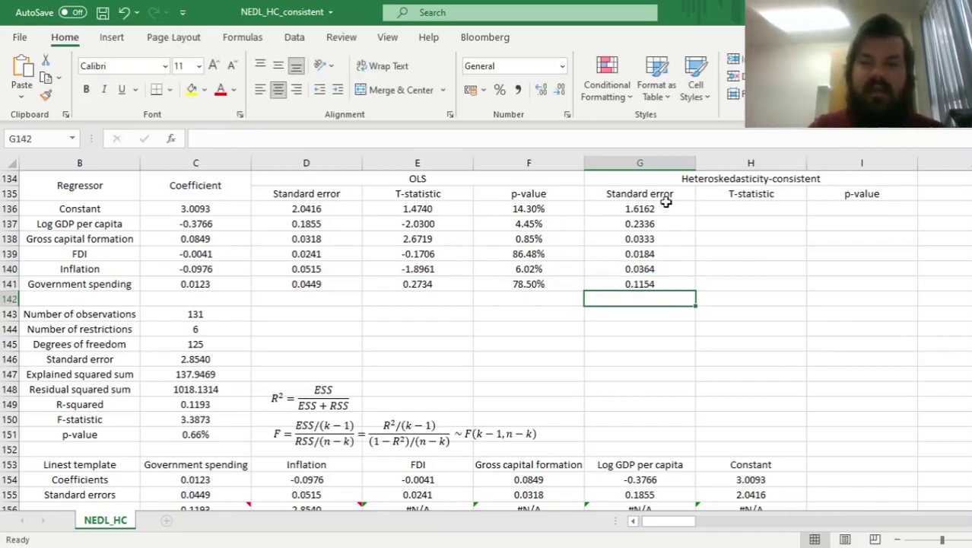
Calculate the constant's heteroskedasticity-consistent t-statistic in H136 with =C136/G136 and fill the formula down to H141.
{"action": "left_click", "coordinate": [735, 210]}
{"action": "type", "text": "="}
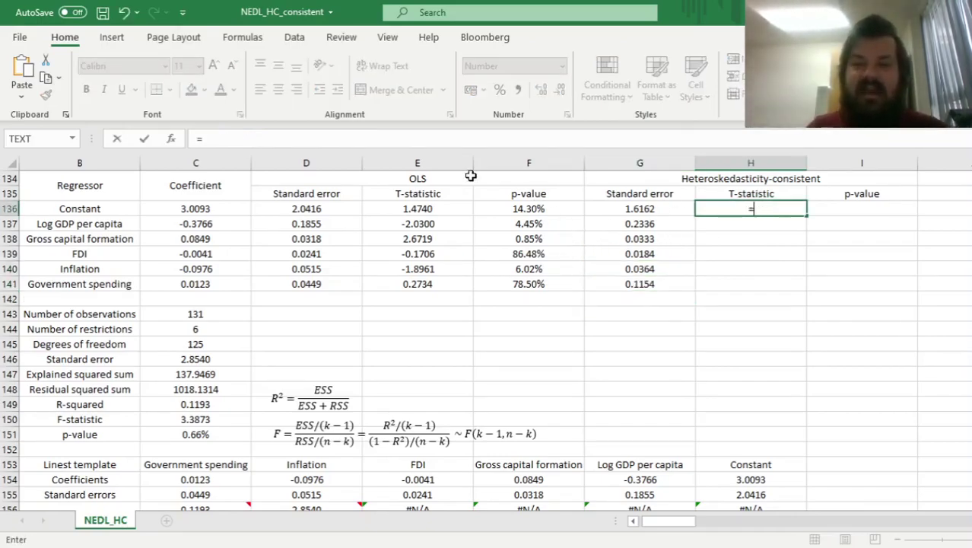
{"action": "left_click", "coordinate": [196, 212]}
{"action": "type", "text": "/"}
{"action": "left_click", "coordinate": [640, 210]}
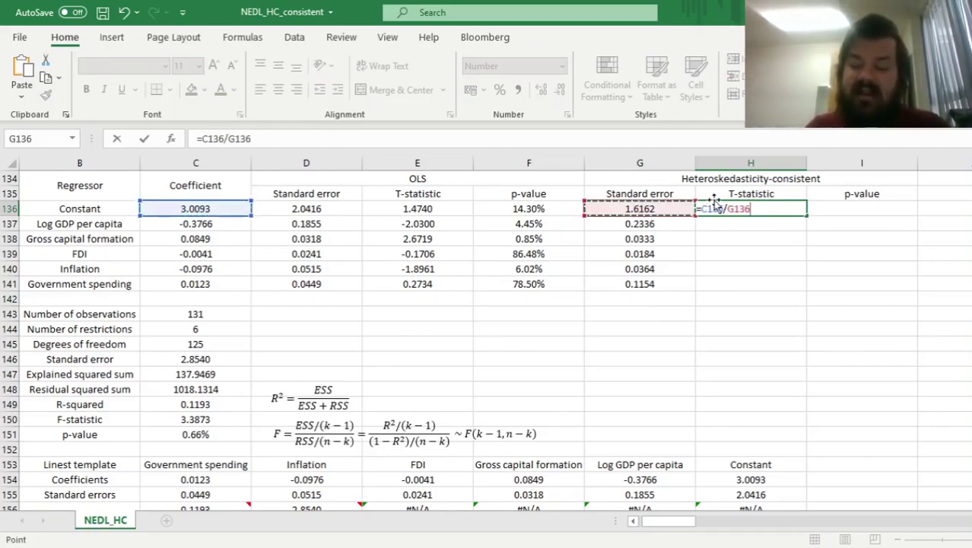
{"action": "key", "text": "Return"}
{"action": "left_click", "coordinate": [749, 209]}
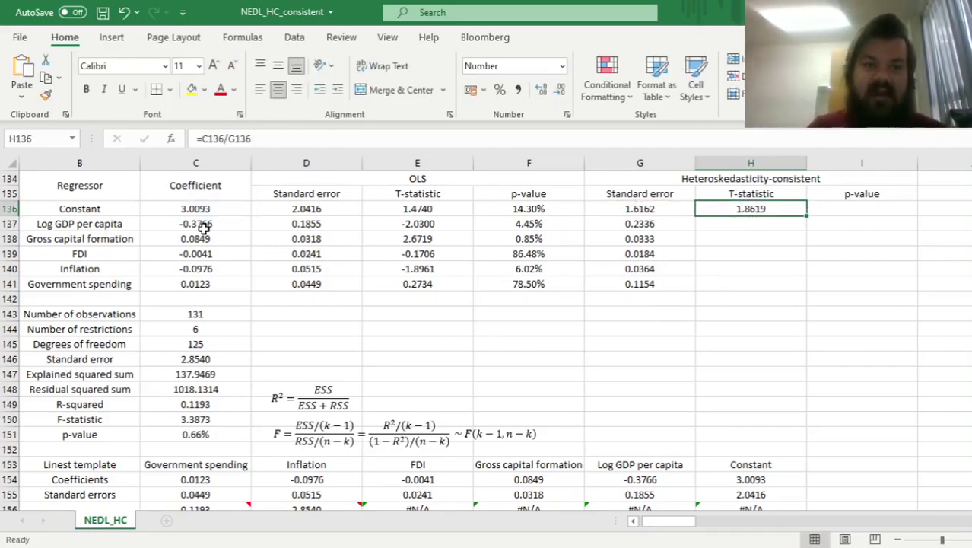
{"action": "left_click_drag", "start_coordinate": [195, 186], "coordinate": [196, 284]}
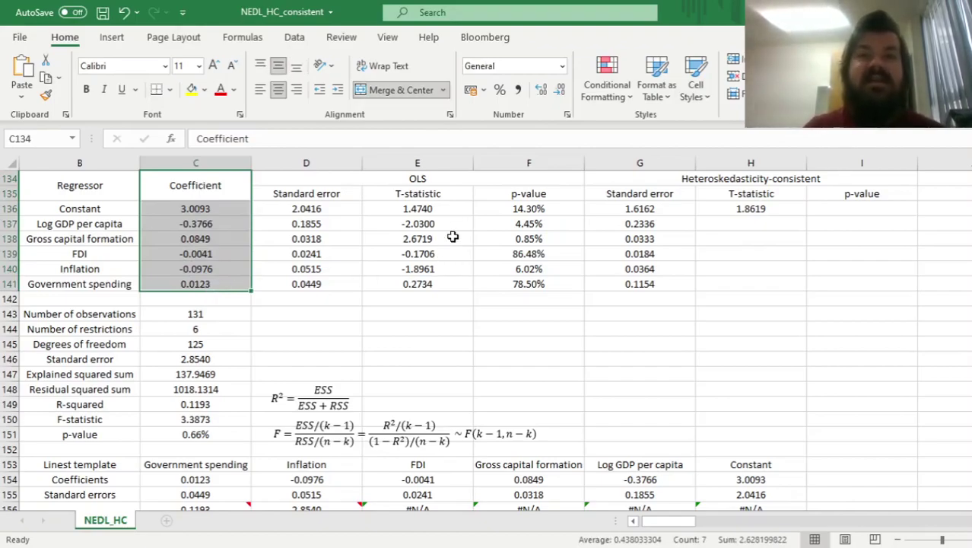
{"action": "left_click", "coordinate": [759, 208]}
{"action": "double_click", "coordinate": [806, 215]}
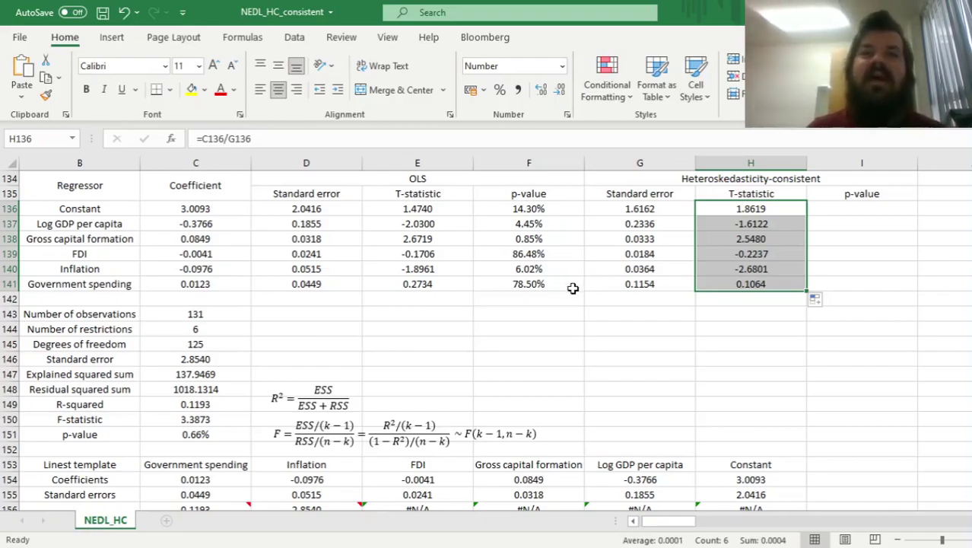
Review the coefficients in C136:C141 against the heteroskedasticity-consistent t-statistics in H136:H141.
{"action": "mouse_move", "coordinate": [227, 213]}
{"action": "left_mouse_down"}
{"action": "mouse_move", "coordinate": [220, 280]}
{"action": "mouse_move", "coordinate": [224, 209]}
{"action": "left_mouse_up"}
{"action": "left_click", "coordinate": [221, 281]}
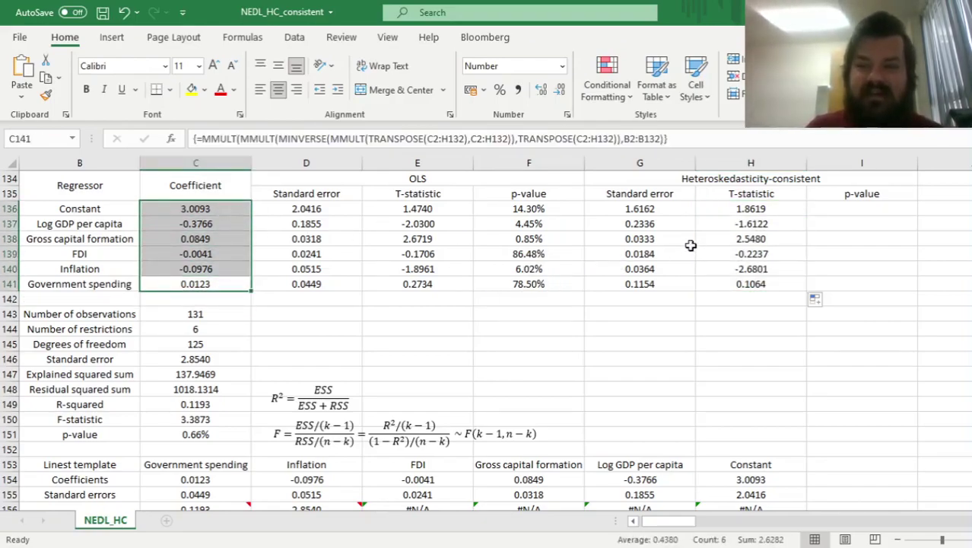
{"action": "left_click_drag", "start_coordinate": [750, 209], "coordinate": [757, 280]}
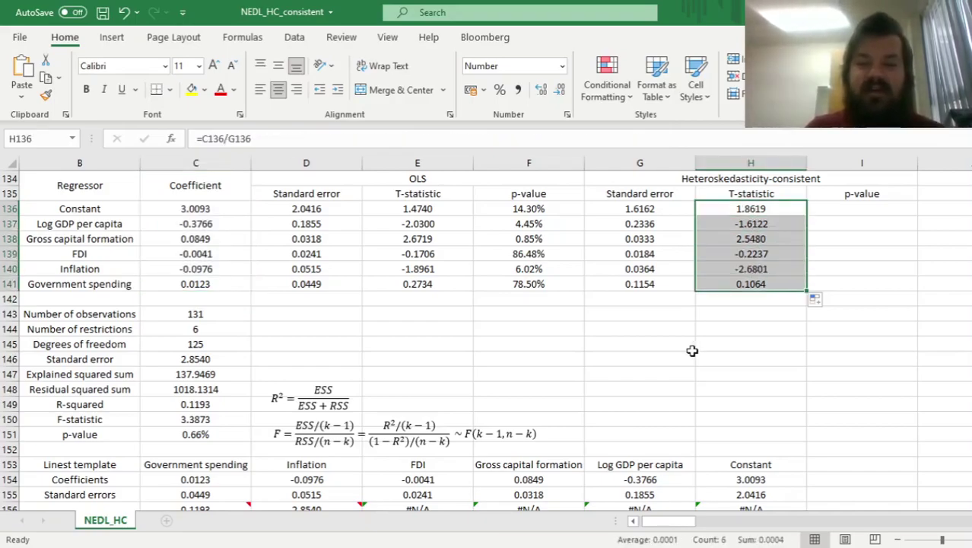
Write the constant's heteroskedasticity-consistent p-value formula in I136 as =T.DIST.2T(ABS(H136),C145), taking the degrees of freedom from C145.
{"action": "left_click", "coordinate": [861, 208]}
{"action": "type", "text": "=T.DIST"}
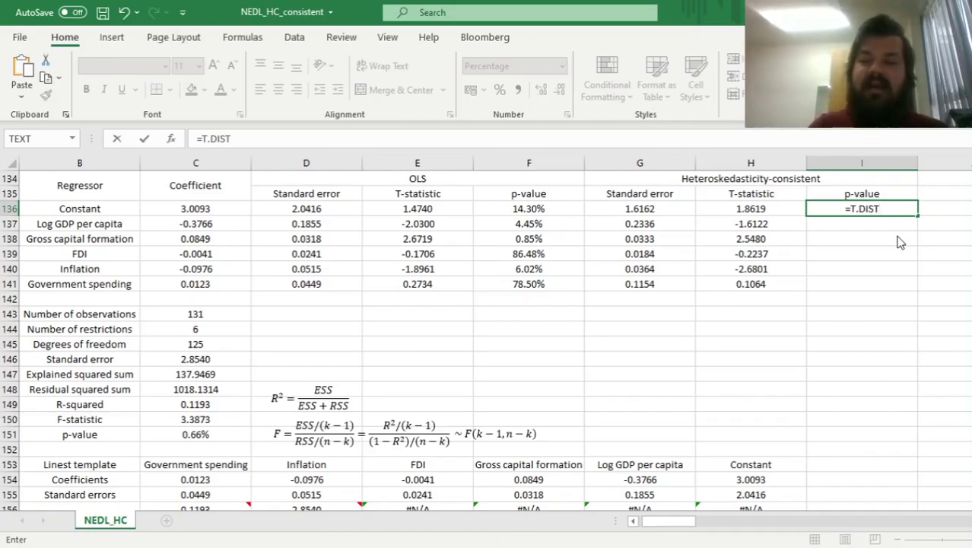
{"action": "type", "text": "."}
{"action": "type", "text": "2T(ABS("}
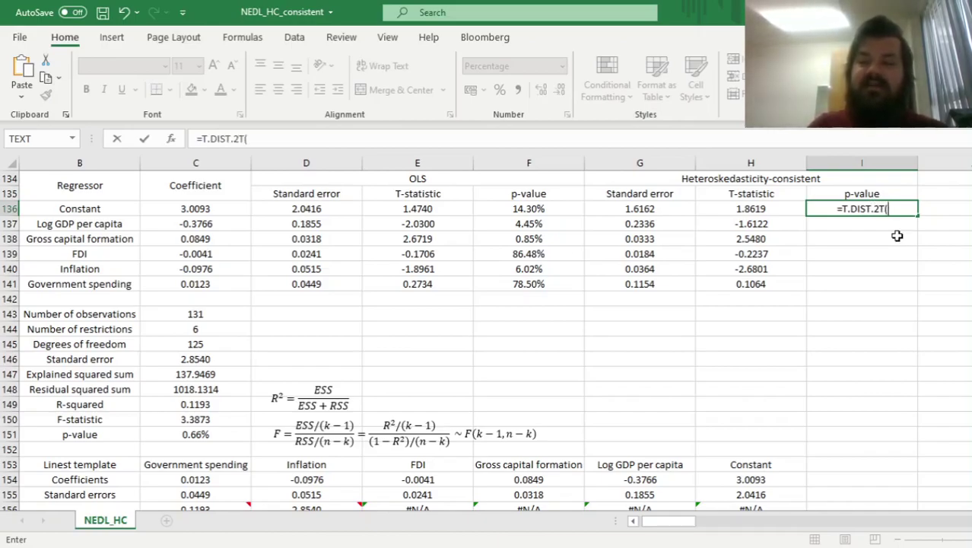
{"action": "key", "text": "Left"}
{"action": "type", "text": ")"}
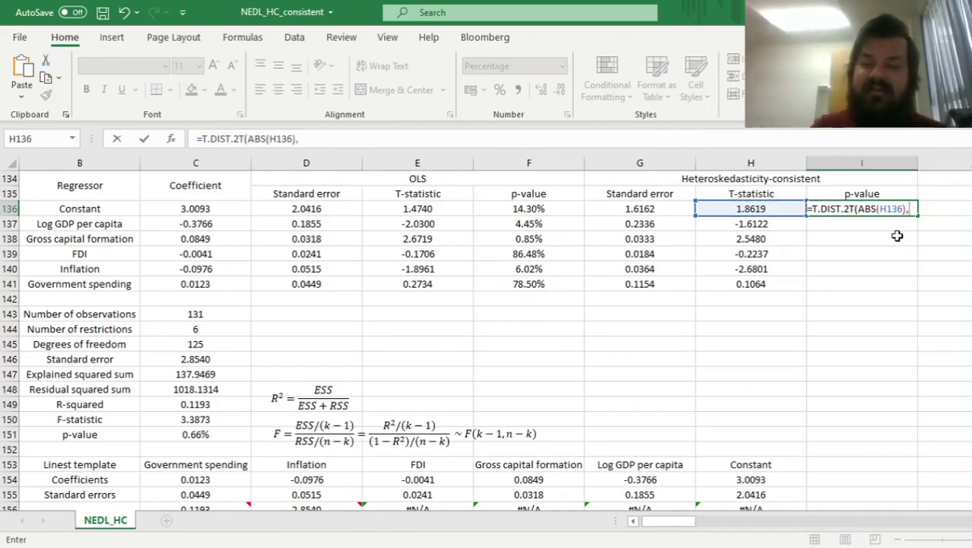
{"action": "type", "text": ","}
{"action": "left_click", "coordinate": [204, 344]}
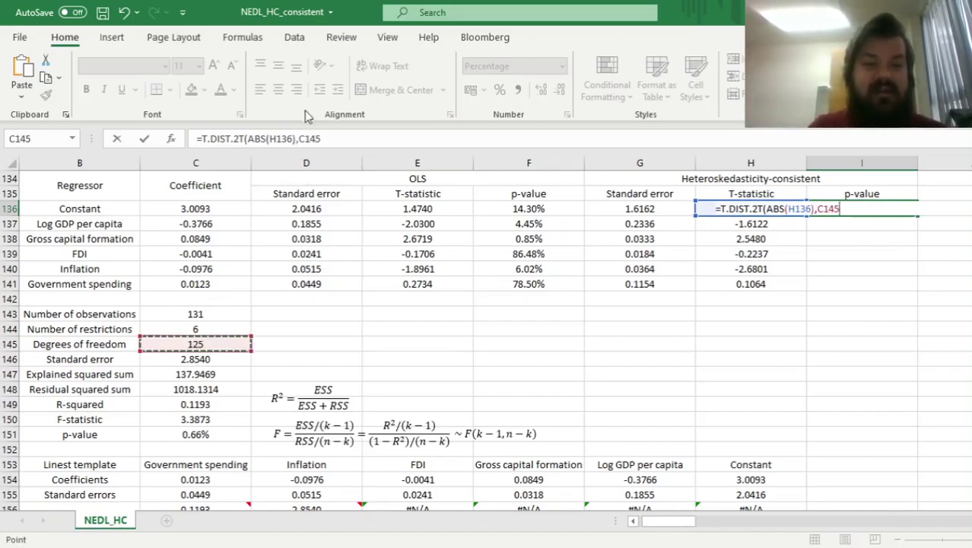
Make the degrees of freedom reference in I136 absolute as $C$145 and fill the p-value formula down to I141.
{"action": "left_click", "coordinate": [299, 139]}
{"action": "type", "text": "$C"}
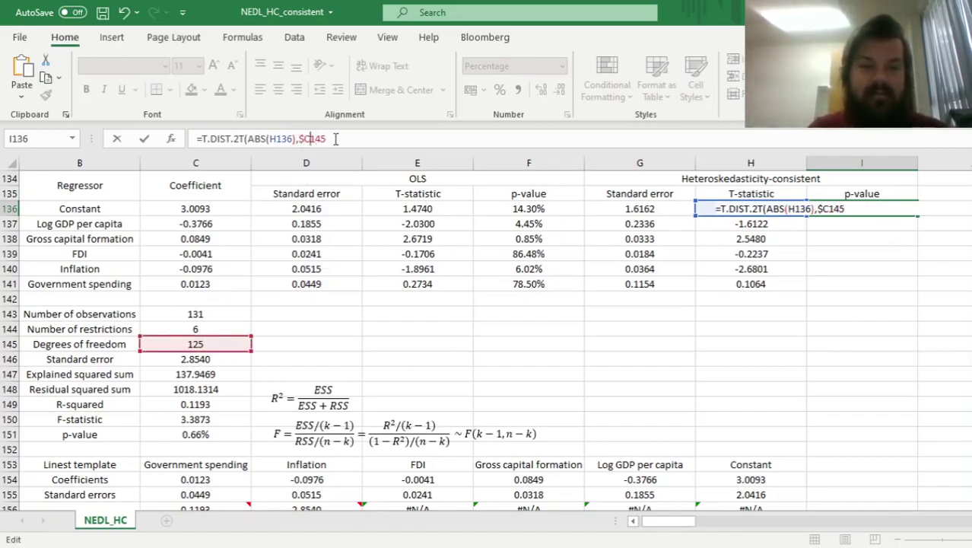
{"action": "type", "text": "$"}
{"action": "left_click", "coordinate": [385, 137]}
{"action": "key", "text": "Return"}
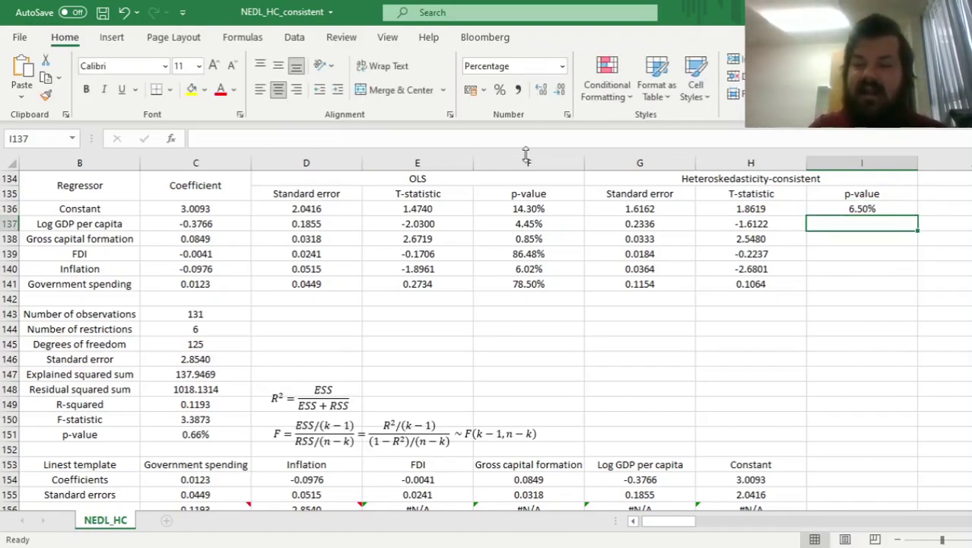
{"action": "left_click", "coordinate": [815, 211]}
{"action": "double_click", "coordinate": [918, 214]}
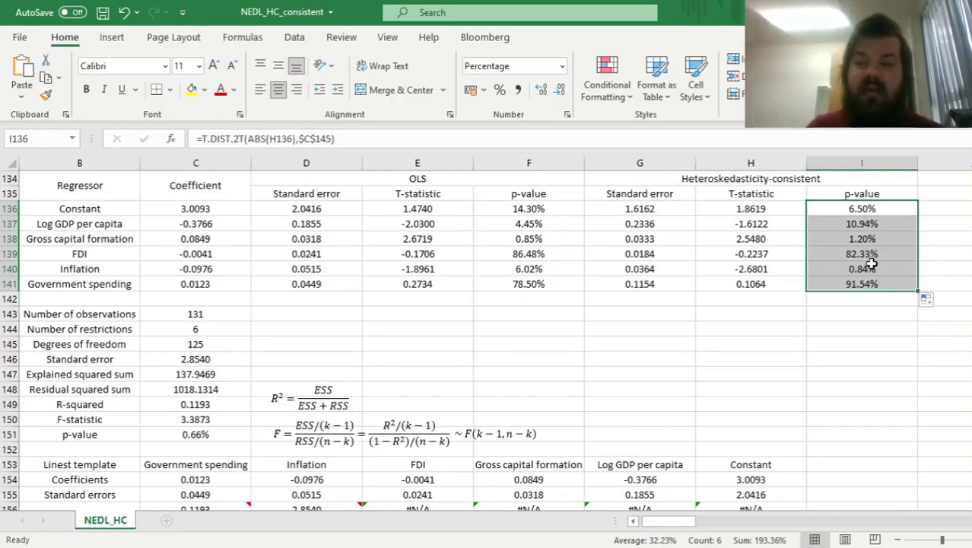
Compare the OLS and heteroskedasticity-consistent p-values of Log GDP per capita in F137 and I137.
{"action": "left_click", "coordinate": [124, 222]}
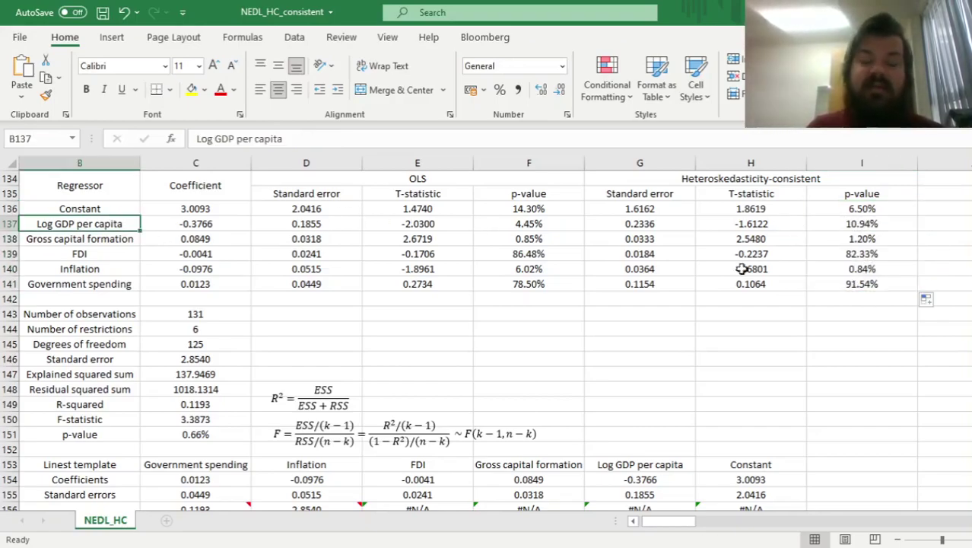
{"action": "left_click", "coordinate": [858, 224], "text": "ctrl"}
{"action": "left_click_drag", "start_coordinate": [505, 212], "coordinate": [520, 220]}
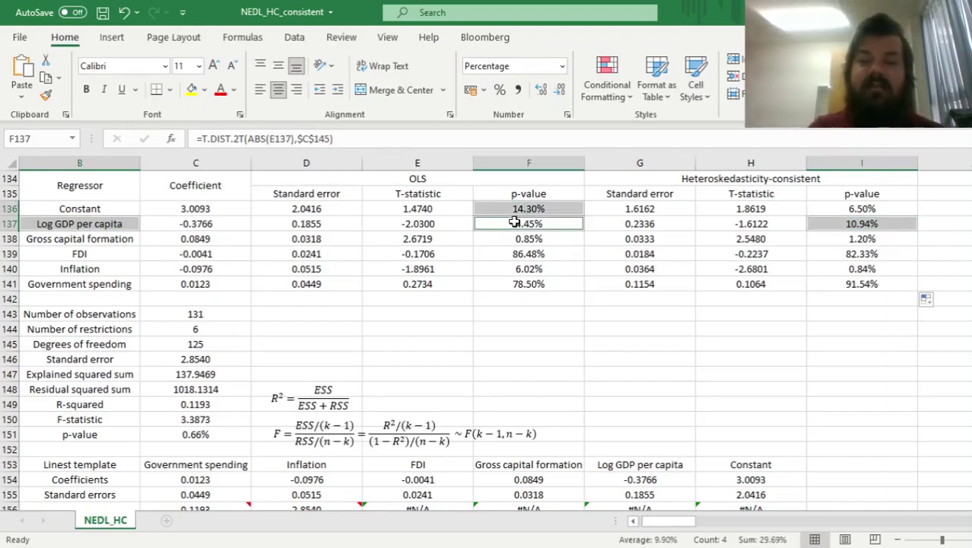
{"action": "left_click", "coordinate": [878, 220]}
{"action": "left_click", "coordinate": [519, 221], "text": "ctrl"}
{"action": "left_click", "coordinate": [122, 222], "text": "ctrl"}
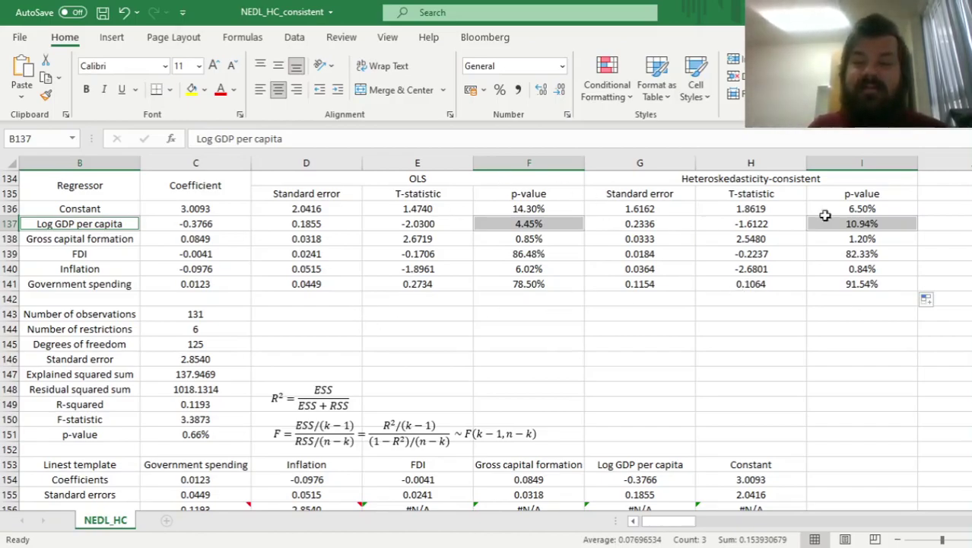
Compare Inflation's standard errors, t-statistics and p-values between the OLS and heteroskedasticity-consistent results in row 140.
{"action": "left_click", "coordinate": [861, 207]}
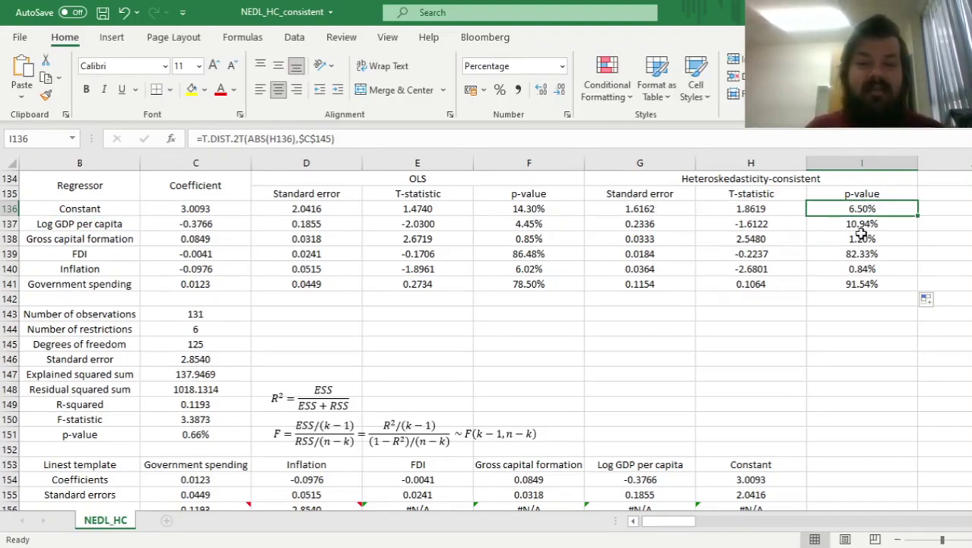
{"action": "left_click", "coordinate": [844, 268]}
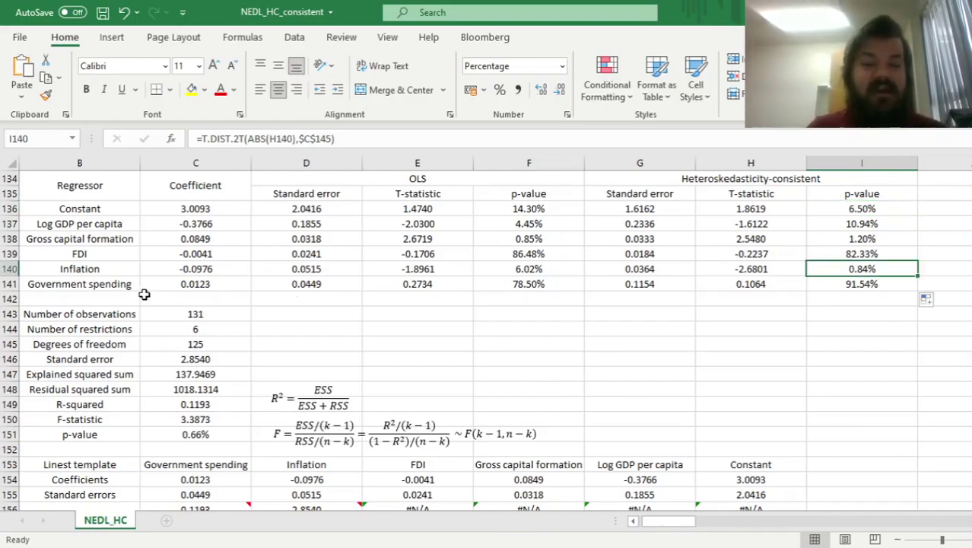
{"action": "left_click", "coordinate": [100, 264], "text": "ctrl"}
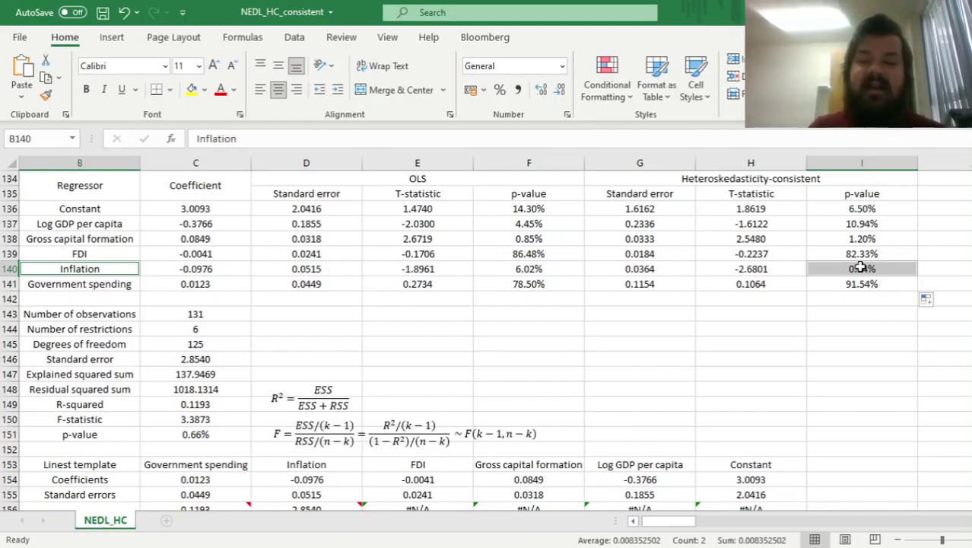
{"action": "left_click", "coordinate": [640, 266]}
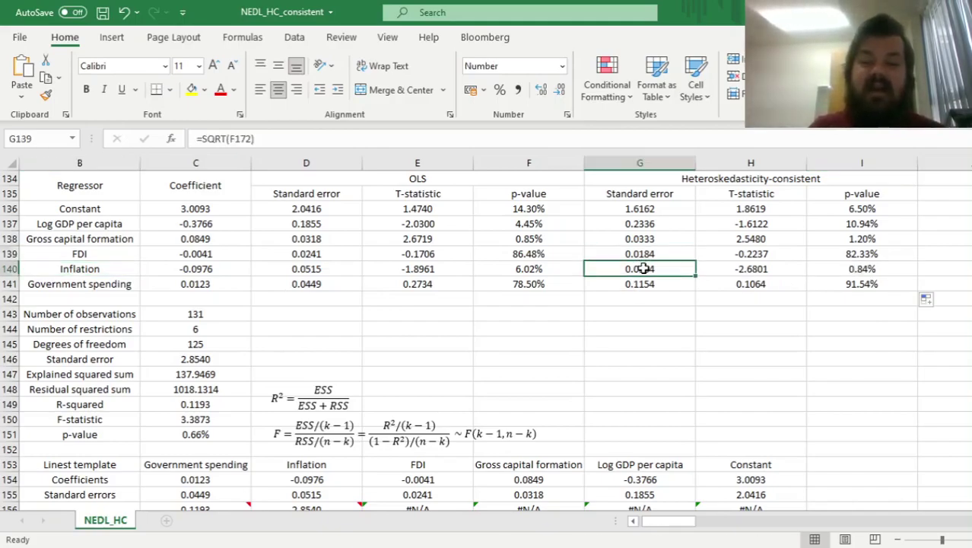
{"action": "left_click", "coordinate": [290, 271], "text": "ctrl"}
{"action": "left_click", "coordinate": [720, 269]}
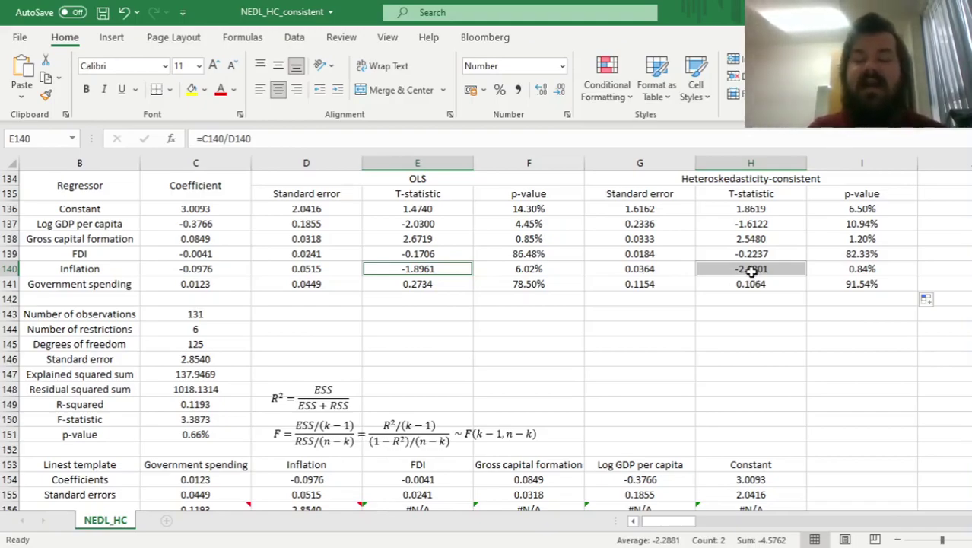
{"action": "left_click", "coordinate": [851, 270]}
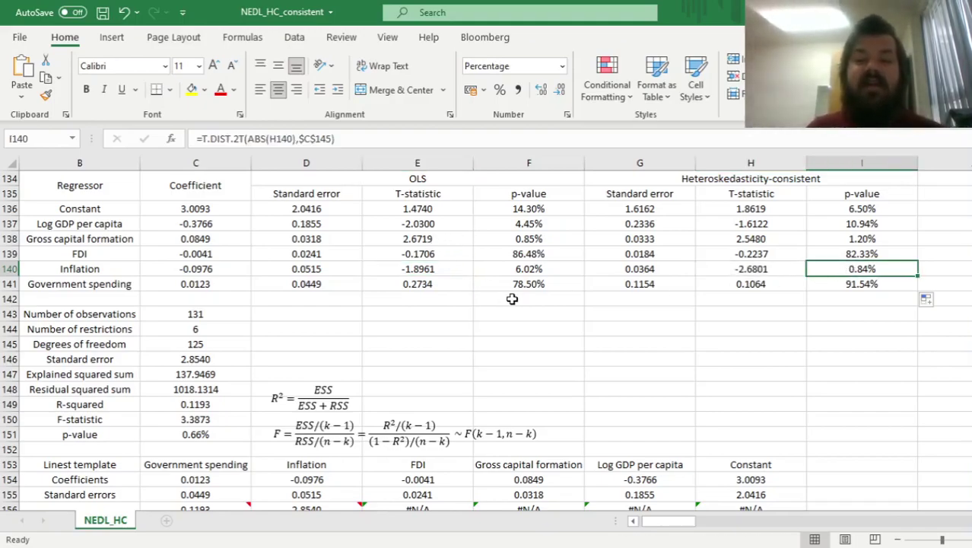
{"action": "left_click", "coordinate": [521, 270], "text": "ctrl"}
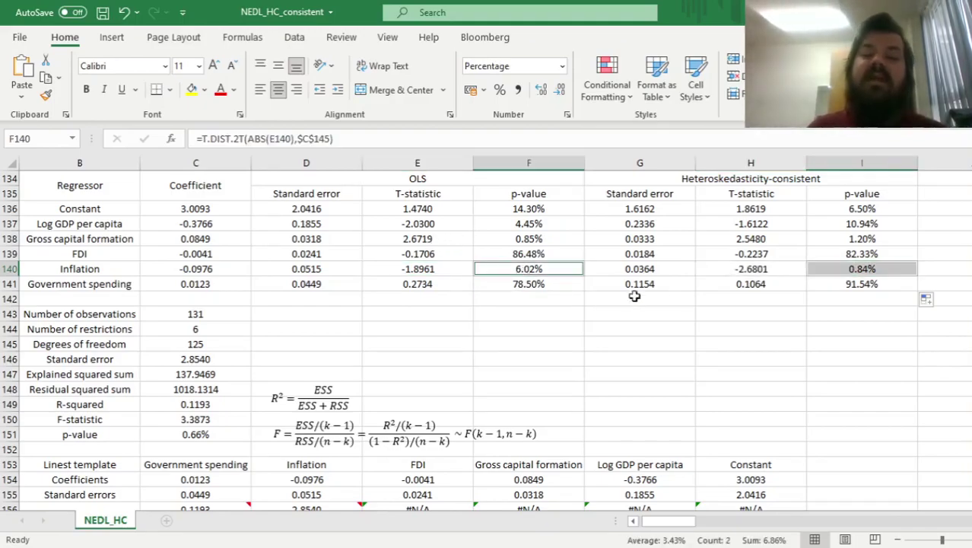
{"action": "left_click", "coordinate": [221, 270], "text": "ctrl"}
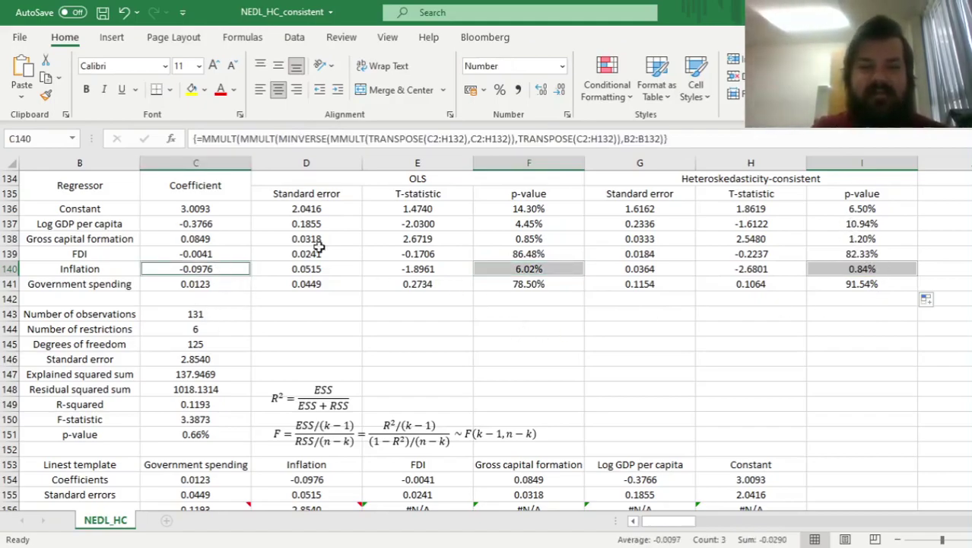
Compare the OLS and heteroskedasticity-consistent p-values of Gross capital formation in F138 and I138.
{"action": "left_click", "coordinate": [68, 236]}
{"action": "left_click", "coordinate": [862, 239], "text": "ctrl"}
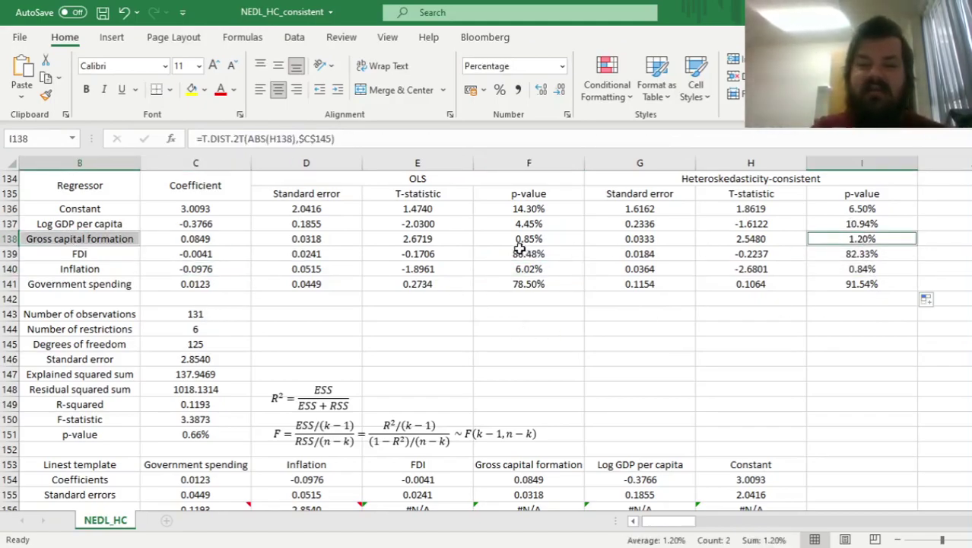
{"action": "left_click", "coordinate": [522, 240], "text": "ctrl"}
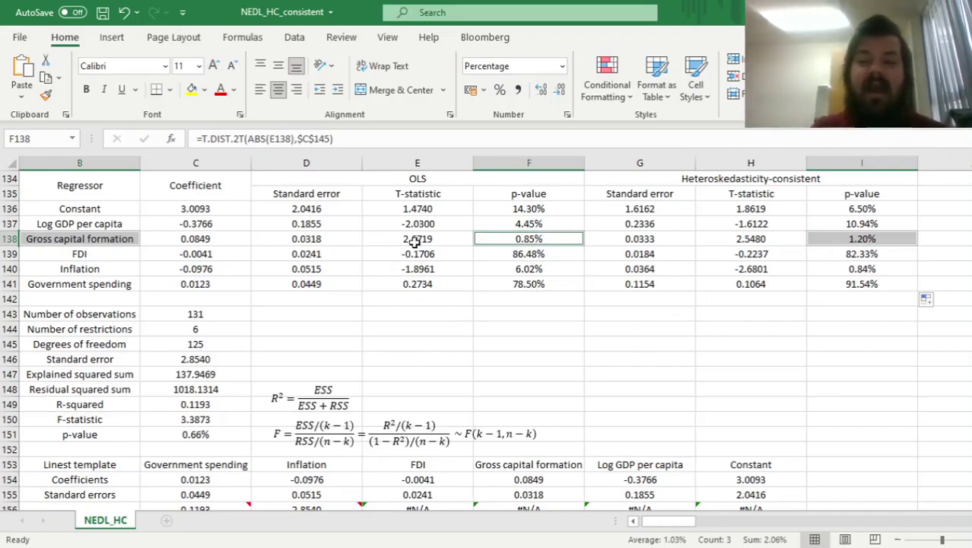
Multiply the squared residual in the error variance matrix formula in C177 by the number of observations, using the absolute reference $C$143.
{"action": "scroll", "coordinate": [196, 282], "scroll_direction": "down", "scroll_amount": 13}
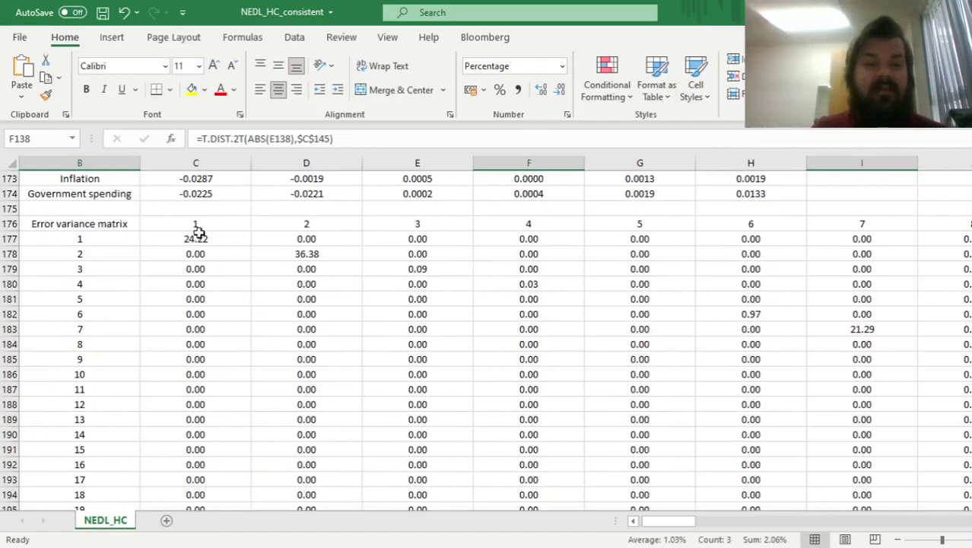
{"action": "left_click", "coordinate": [195, 236]}
{"action": "left_click", "coordinate": [301, 138]}
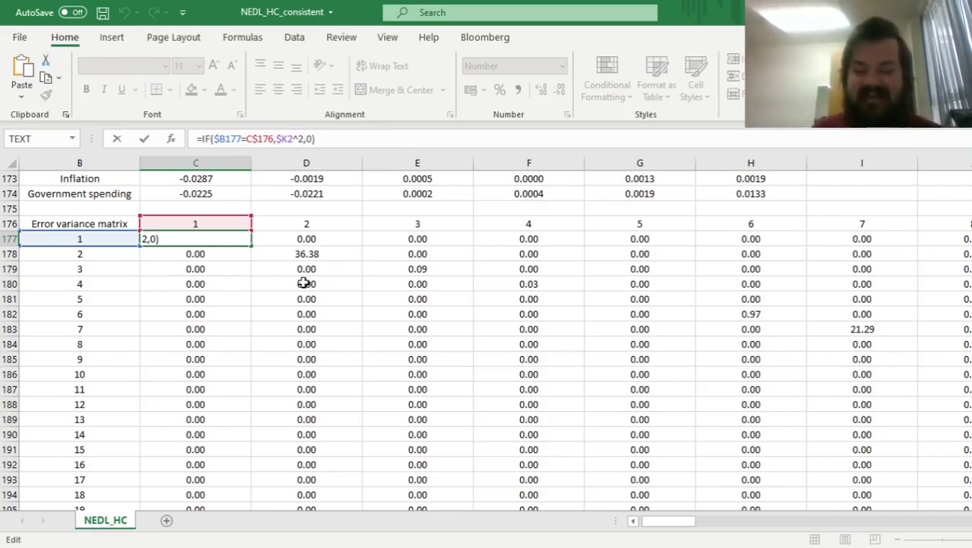
{"action": "scroll", "coordinate": [303, 301], "scroll_direction": "up", "scroll_amount": 5}
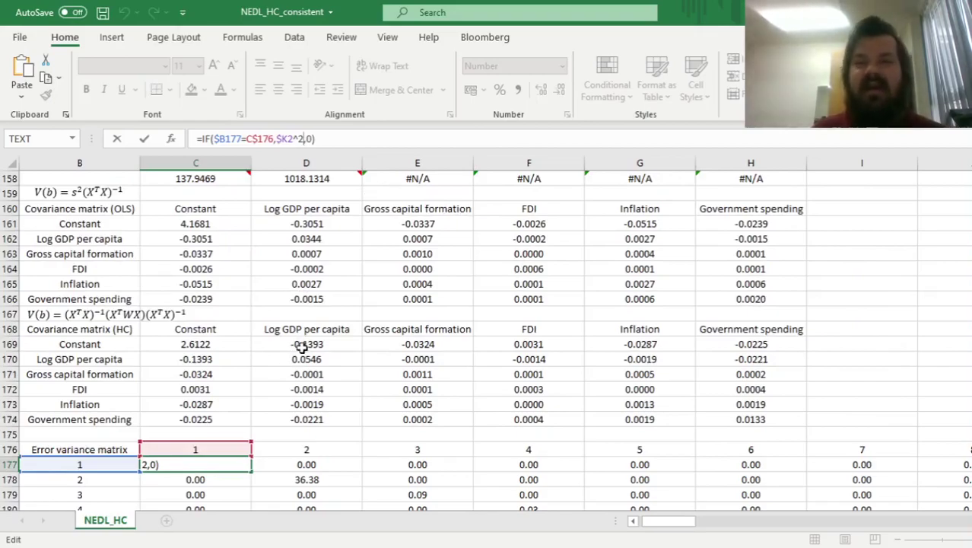
{"action": "scroll", "coordinate": [291, 332], "scroll_direction": "up", "scroll_amount": 5}
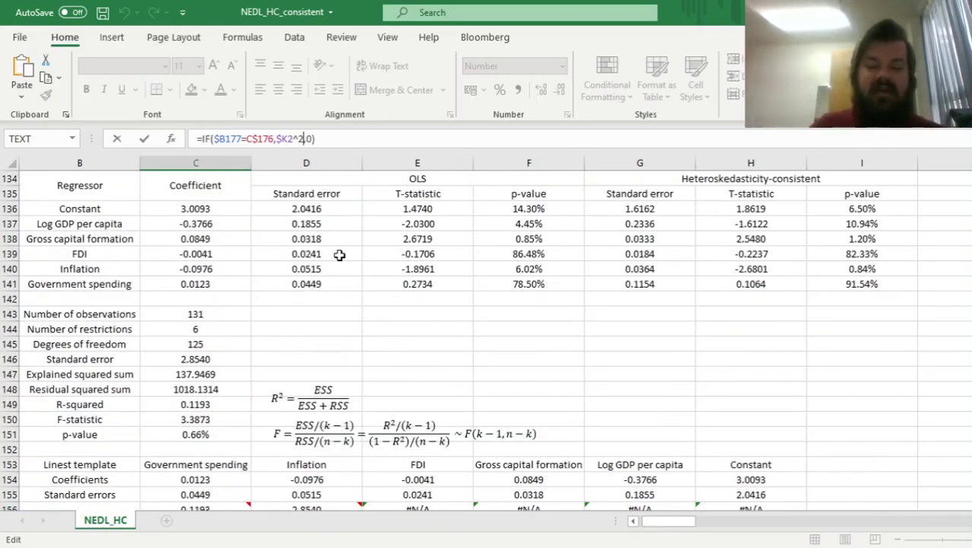
{"action": "type", "text": "*"}
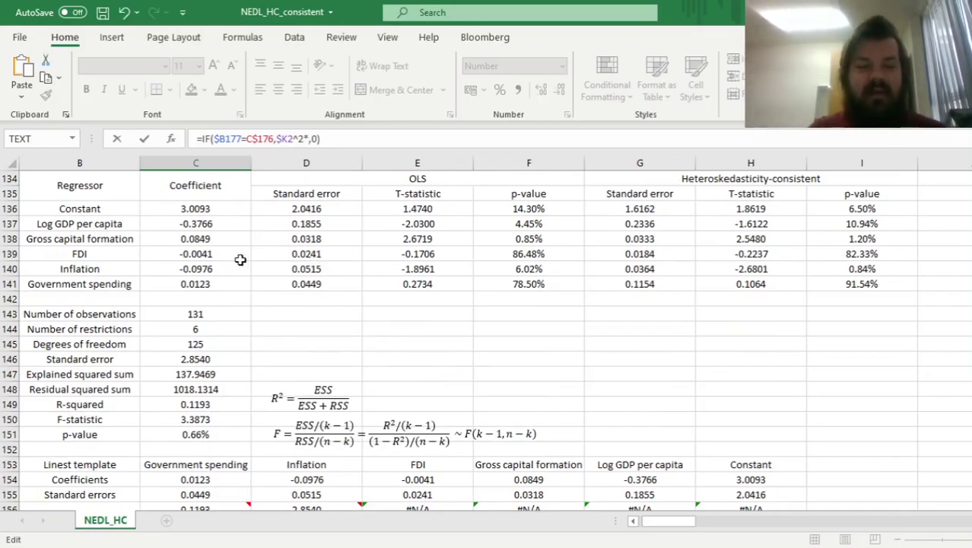
{"action": "left_click", "coordinate": [199, 313]}
{"action": "left_click", "coordinate": [311, 138]}
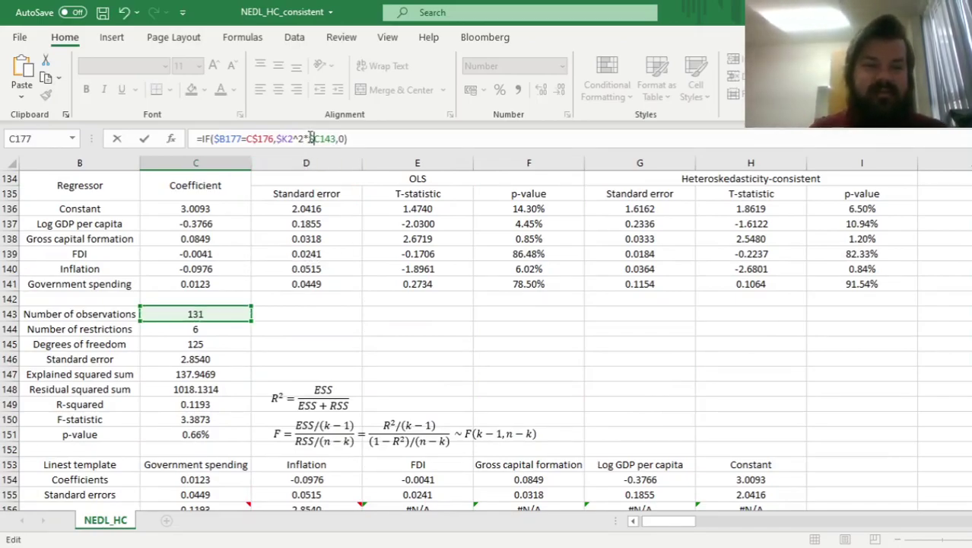
{"action": "key", "text": "F4"}
Divide the adjusted squared residual in C177 by the degrees of freedom, using the absolute reference $C$145, and enter the formula.
{"action": "type", "text": "/"}
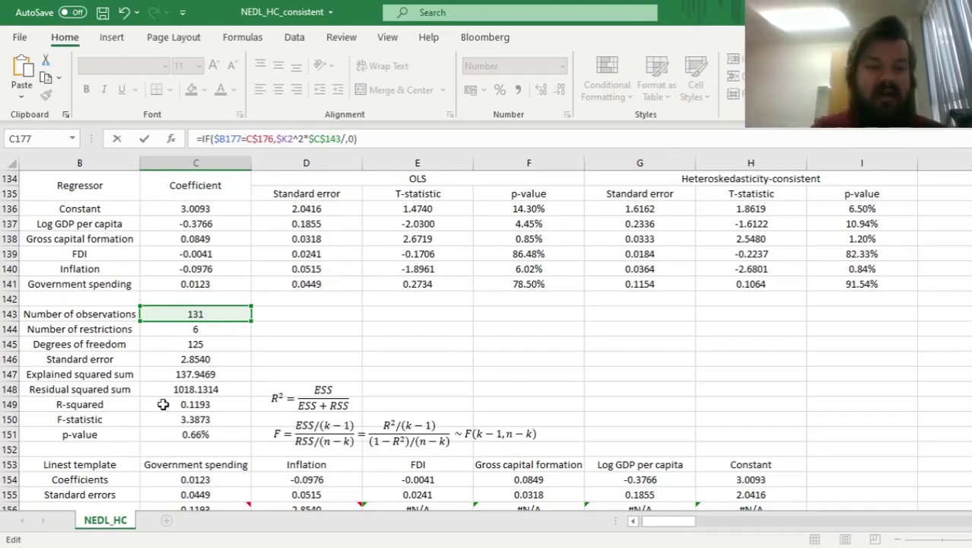
{"action": "left_click", "coordinate": [182, 344]}
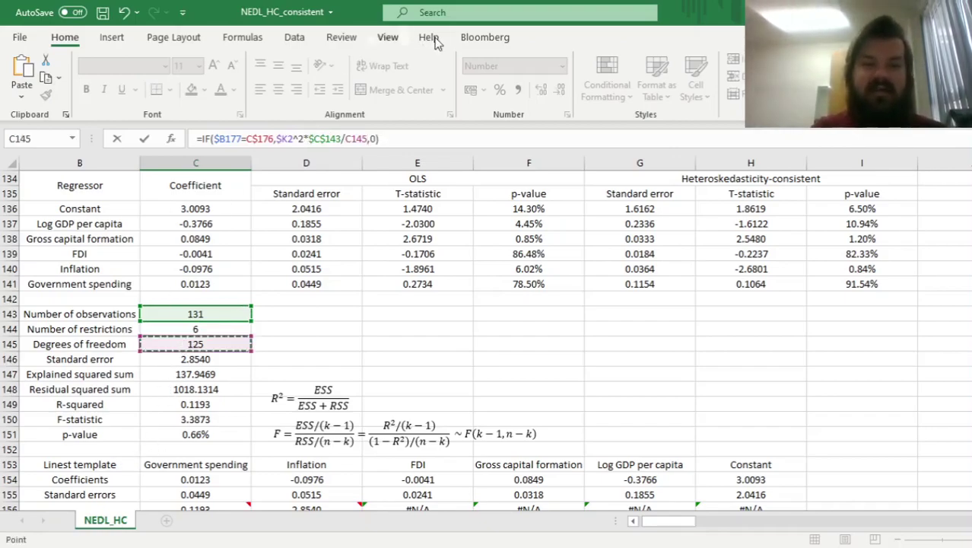
{"action": "left_click", "coordinate": [343, 135]}
{"action": "key", "text": "F4"}
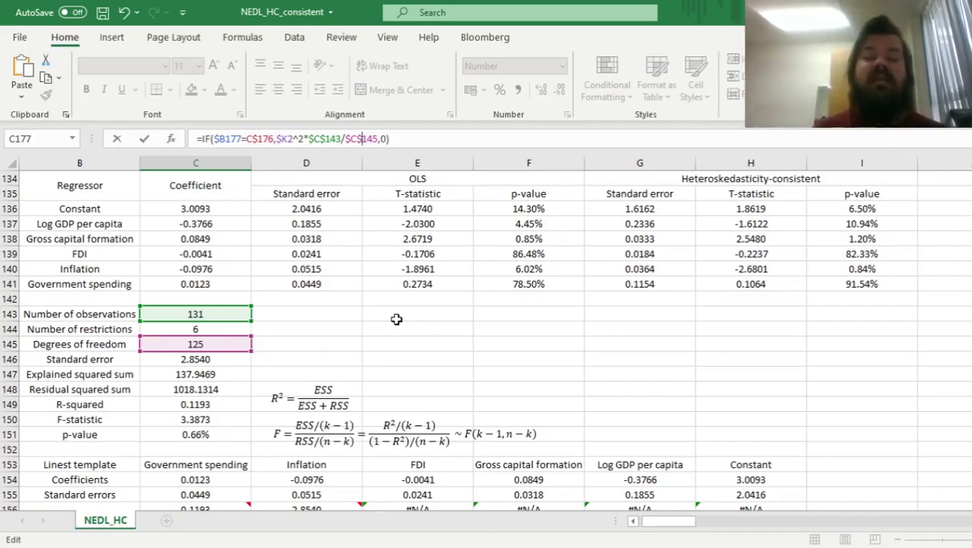
{"action": "left_click", "coordinate": [405, 144]}
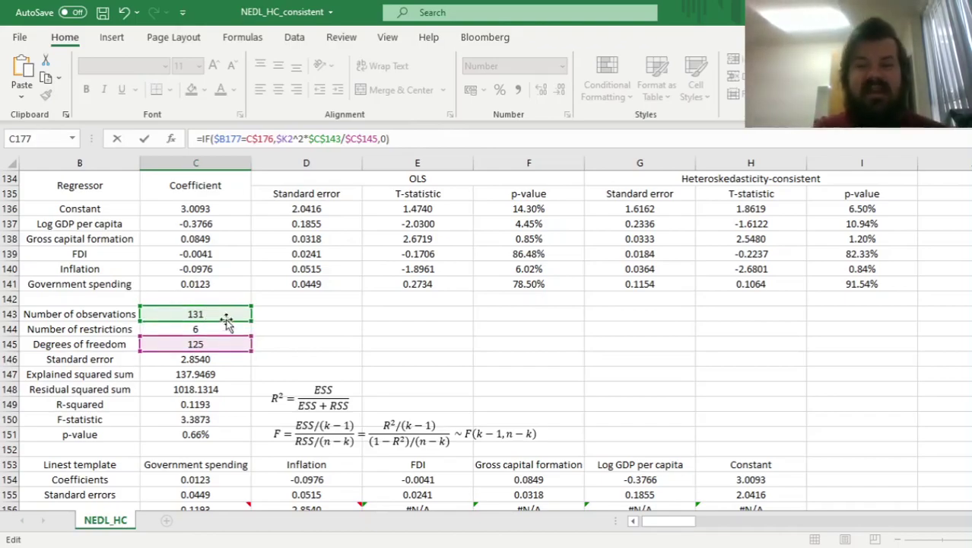
{"action": "key", "text": "ctrl+Return"}
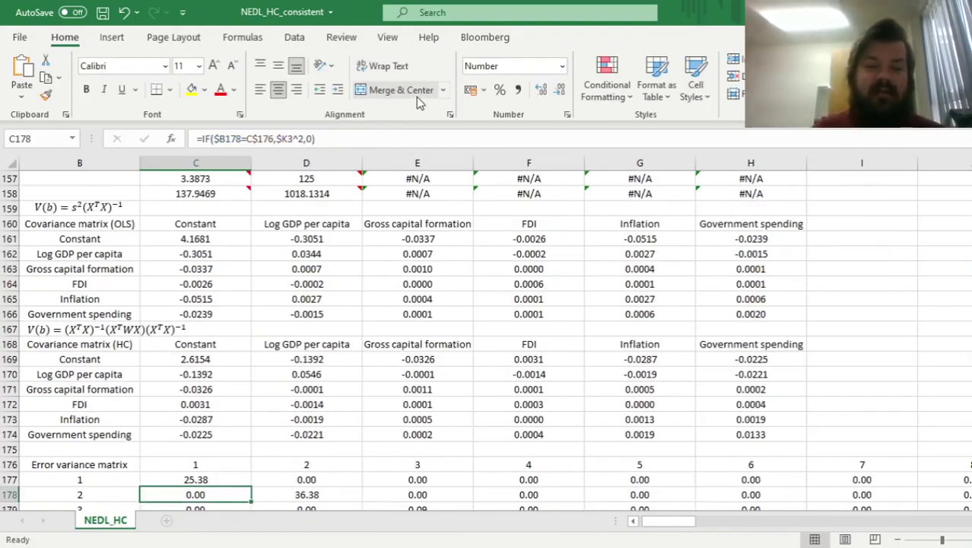
Fill the adjusted formula from C177 across the whole error variance matrix, C177:EC307.
{"action": "key", "text": "ctrl+shift+Right"}
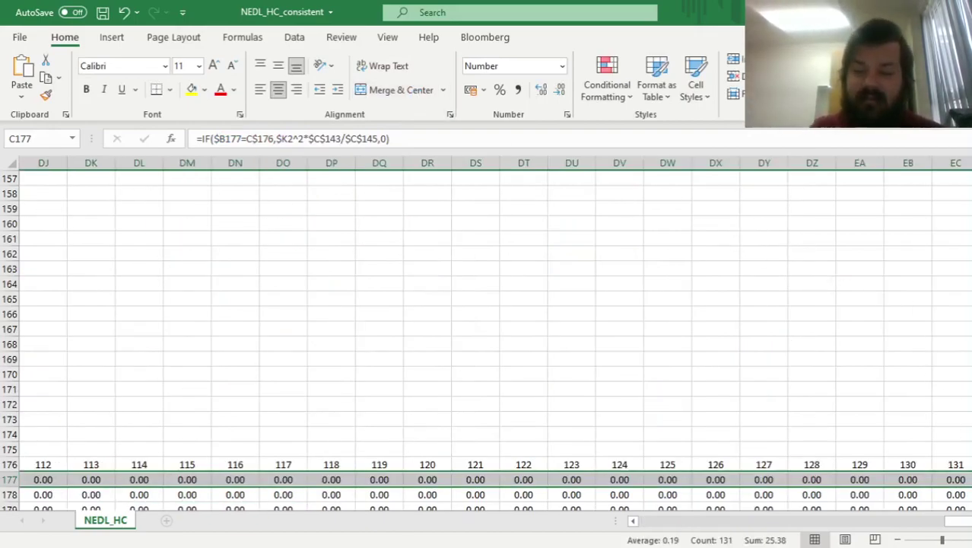
{"action": "key", "text": "ctrl+shift+Down"}
{"action": "left_click", "coordinate": [808, 419]}
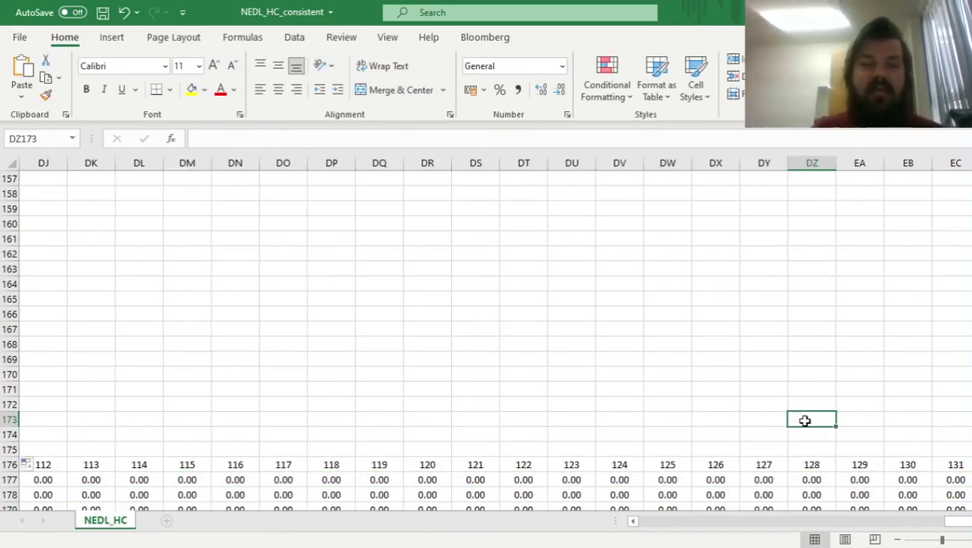
Examine the adjusted heteroskedasticity-consistent p-values of Constant, Gross capital formation and Inflation in I136, I138 and I140 alongside their regressor names.
{"action": "key", "text": "ctrl+Left"}
{"action": "scroll", "coordinate": [213, 397], "scroll_direction": "up", "scroll_amount": 8}
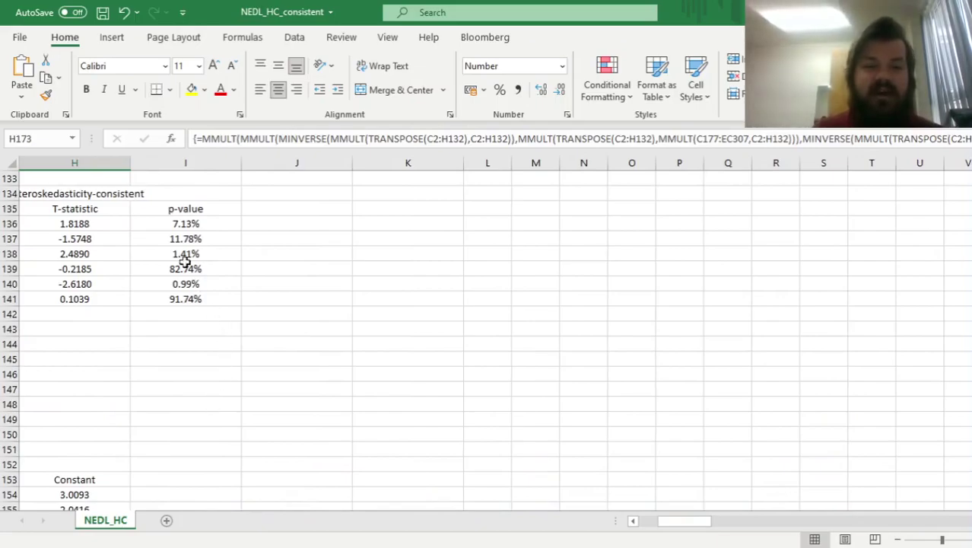
{"action": "left_click_drag", "start_coordinate": [186, 256], "coordinate": [214, 257]}
{"action": "left_click", "coordinate": [879, 242]}
{"action": "left_click", "coordinate": [883, 255]}
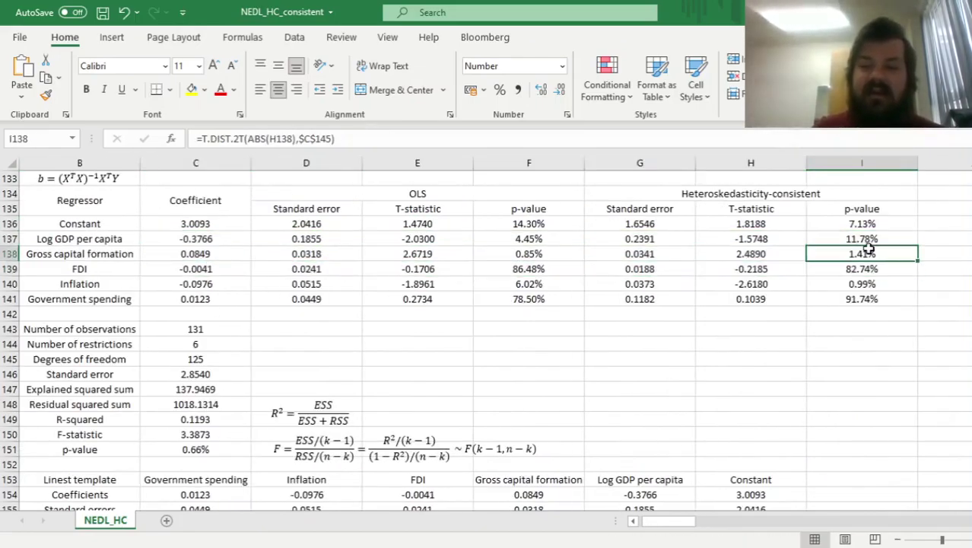
{"action": "left_click", "coordinate": [851, 286], "text": "ctrl"}
{"action": "left_click", "coordinate": [857, 224], "text": "ctrl"}
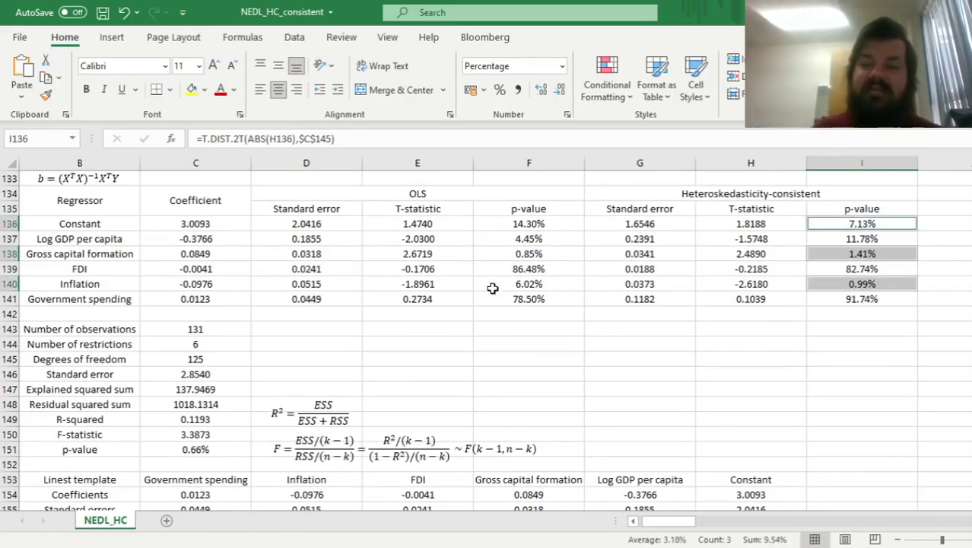
{"action": "left_click", "coordinate": [110, 254], "text": "ctrl"}
{"action": "left_click", "coordinate": [107, 286], "text": "ctrl"}
{"action": "left_click", "coordinate": [100, 226], "text": "ctrl"}
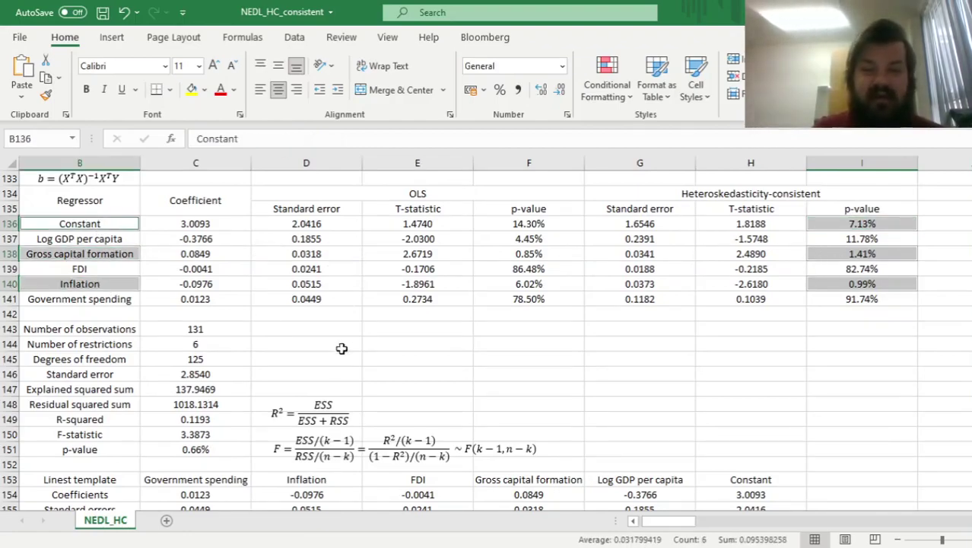
{"action": "left_click", "coordinate": [170, 256]}
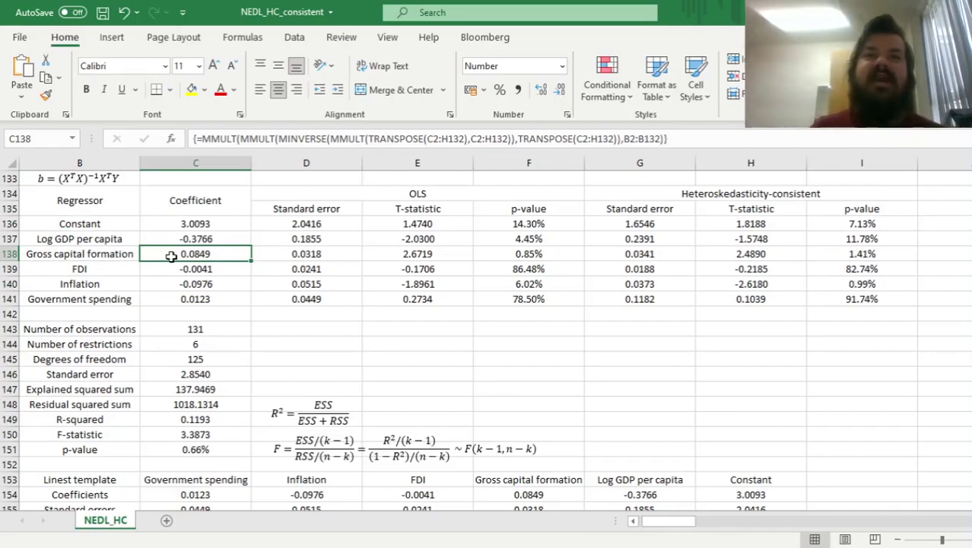